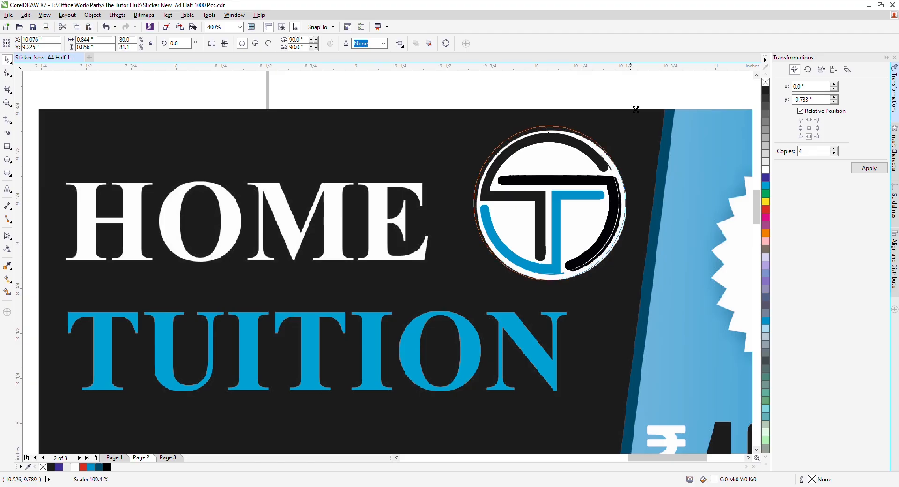
Step: Place the T logo at the top of the black panel and duplicate 'The Tutor Hub' text
key("F4")
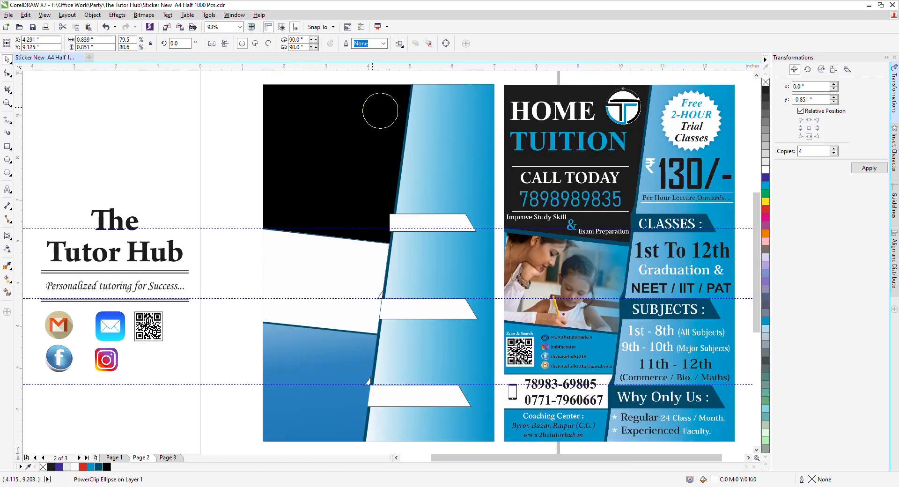
left_click(189, 150)
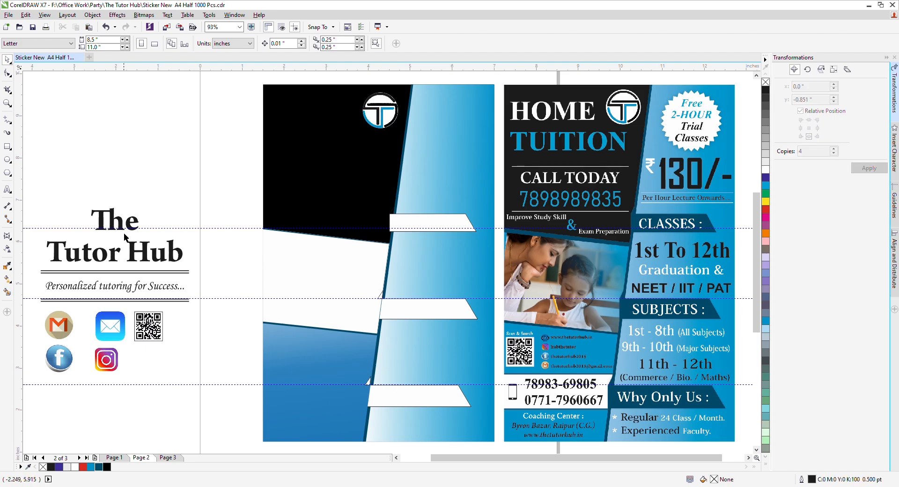
left_click_drag(139, 214, 237, 126)
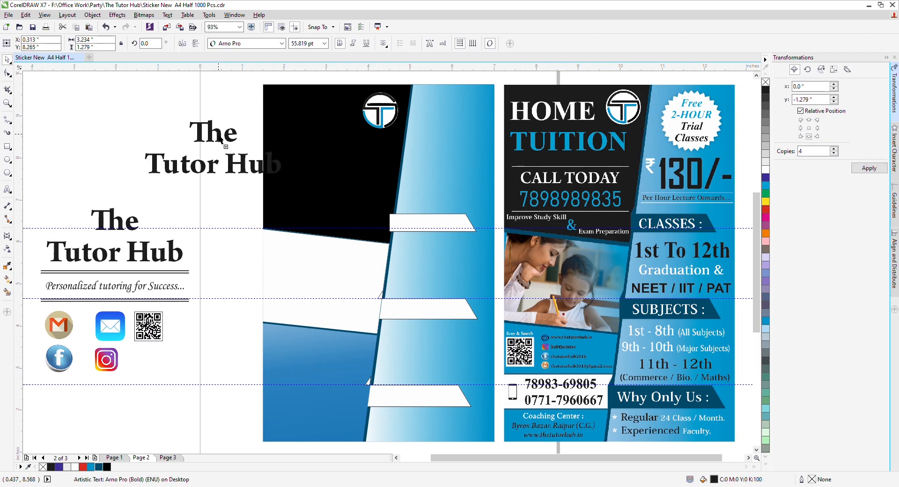
Step: Retype the copied text as a left-aligned two-line heading: HOME / TUITION
key("F8")
key("ctrl+a")
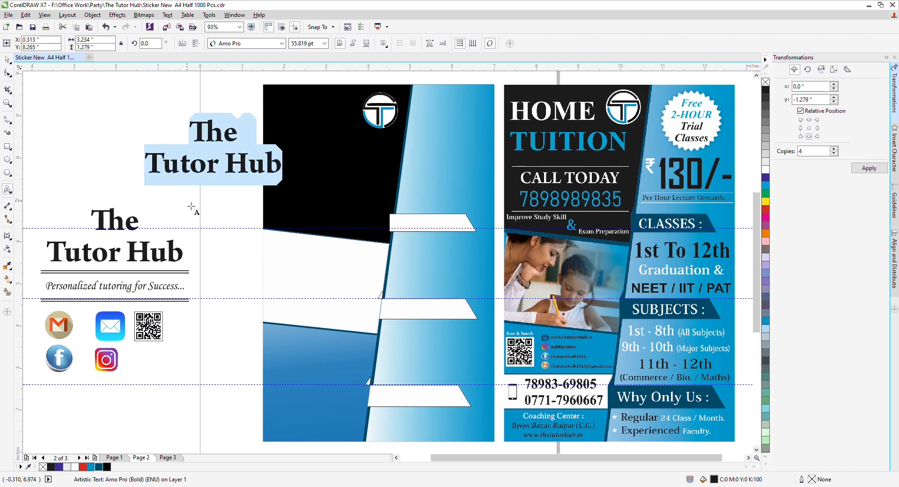
type("HOME")
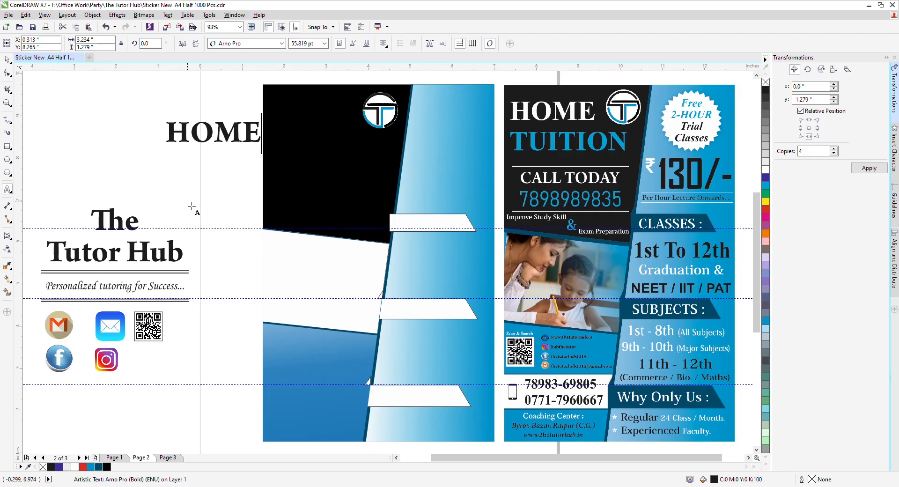
key("Return")
type("TUITION")
key("ctrl+a")
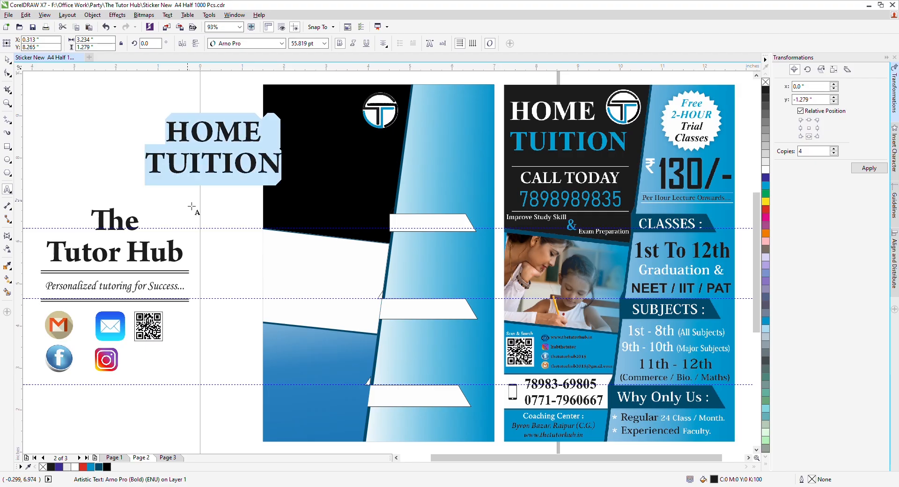
key("ctrl+l")
key("ctrl+space")
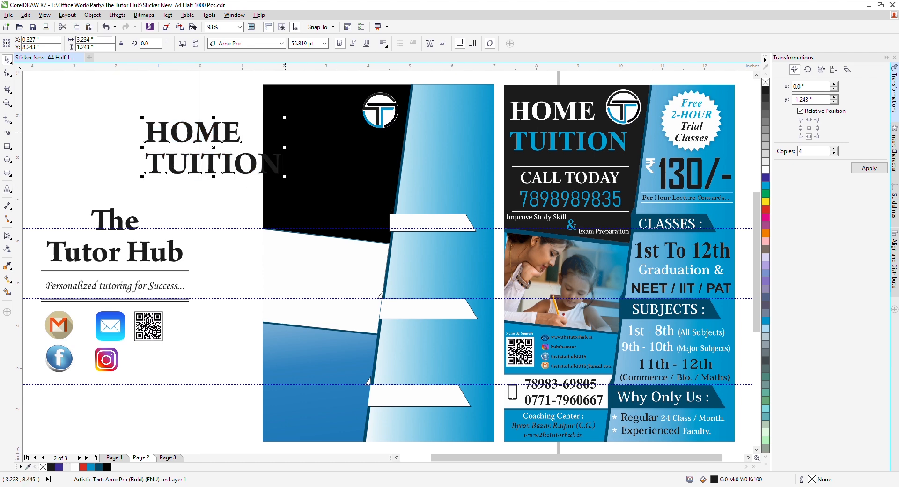
Step: Fit the HOME TUITION heading into the panel's top-left, slightly smaller, with wider line spacing
left_click_drag(180, 141, 300, 135)
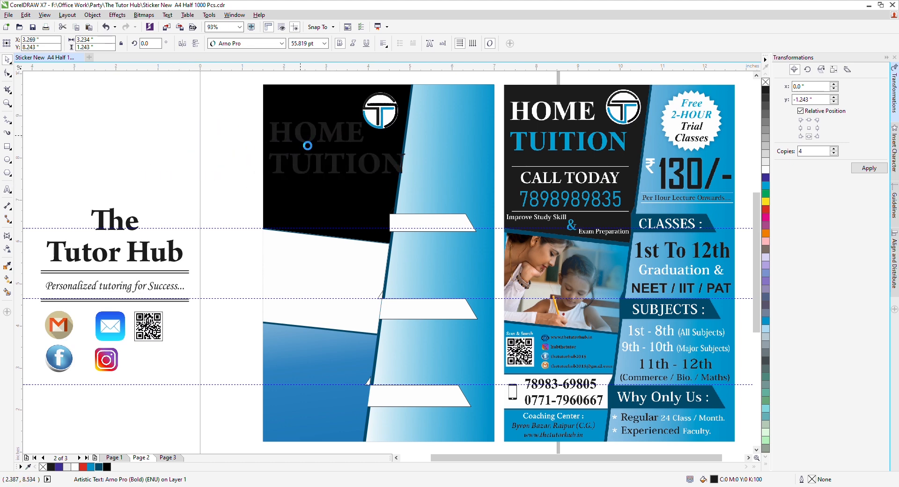
left_click_drag(412, 126, 391, 133)
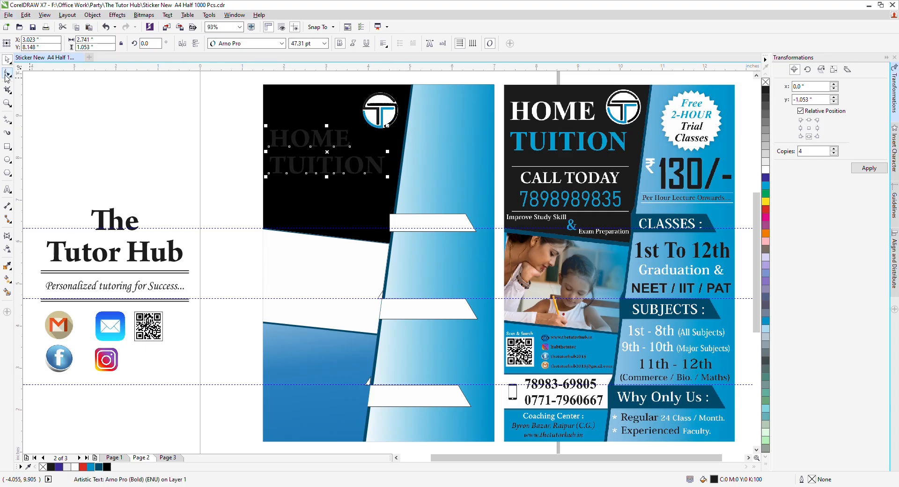
left_click(7, 75)
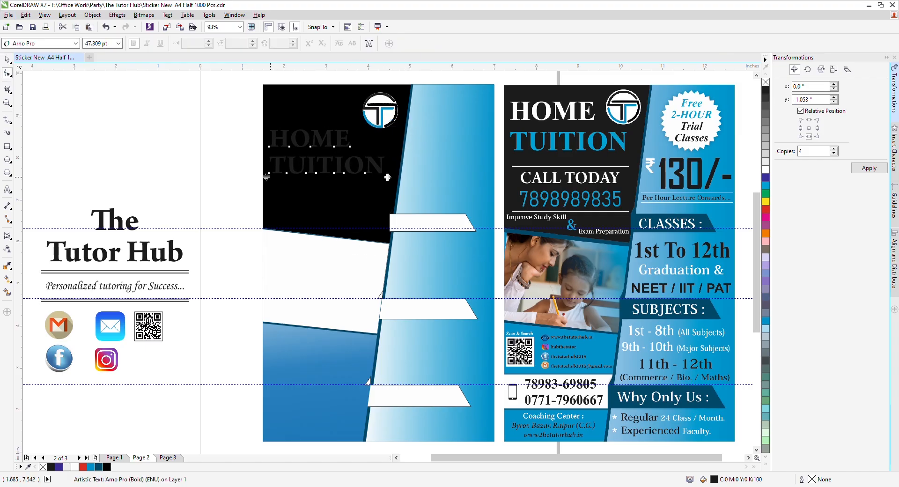
left_click_drag(387, 177, 388, 185)
key("space")
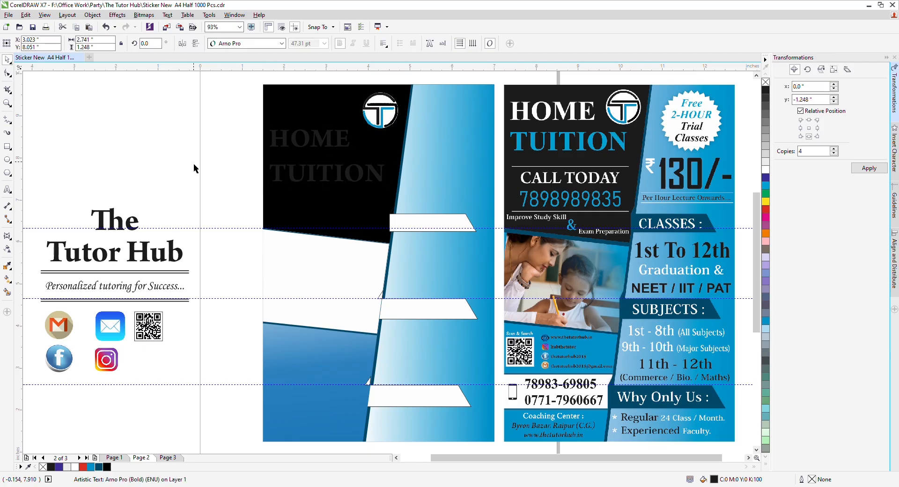
left_click_drag(307, 138, 306, 114)
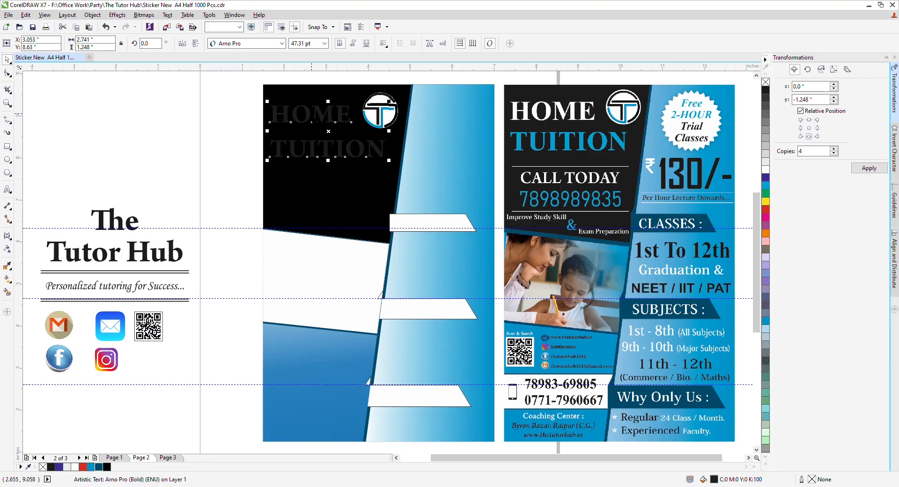
key("Right")
key("Right")
key("Right")
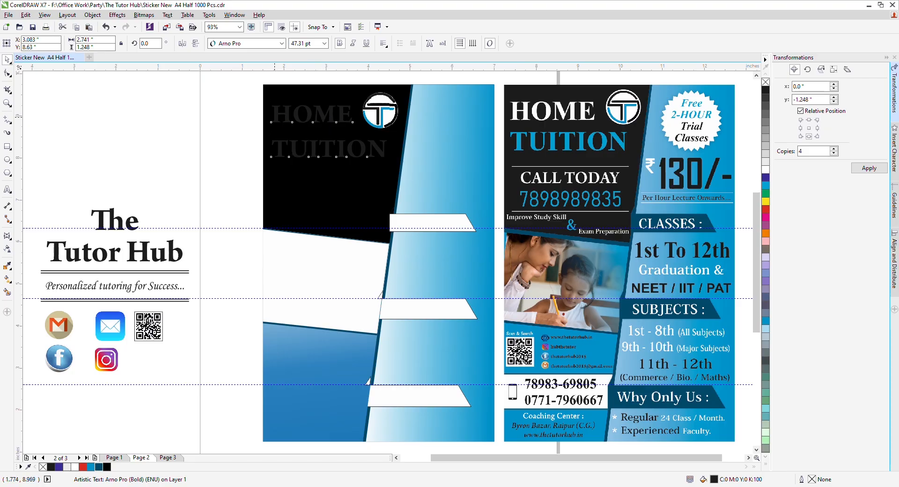
Step: Colour HOME white and TUITION blue
key("F8")
left_click_drag(275, 116, 352, 116)
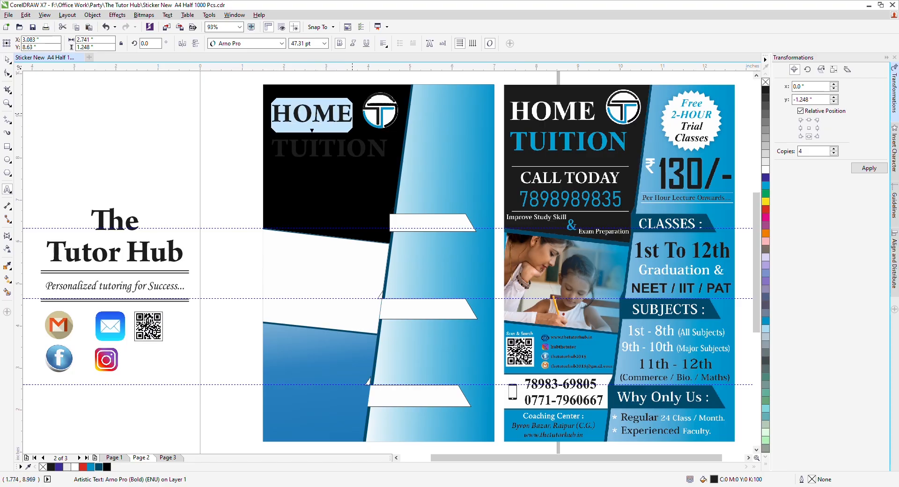
left_click(765, 170)
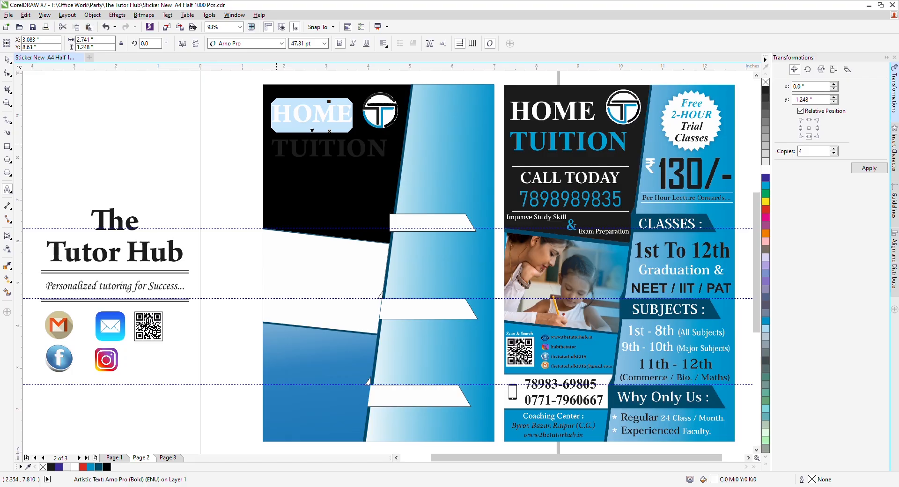
left_click_drag(273, 149, 393, 149)
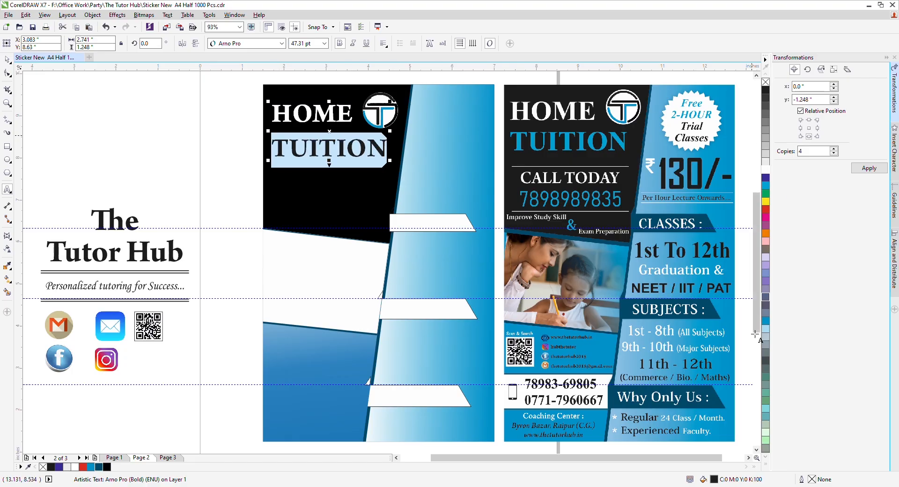
left_click(766, 322)
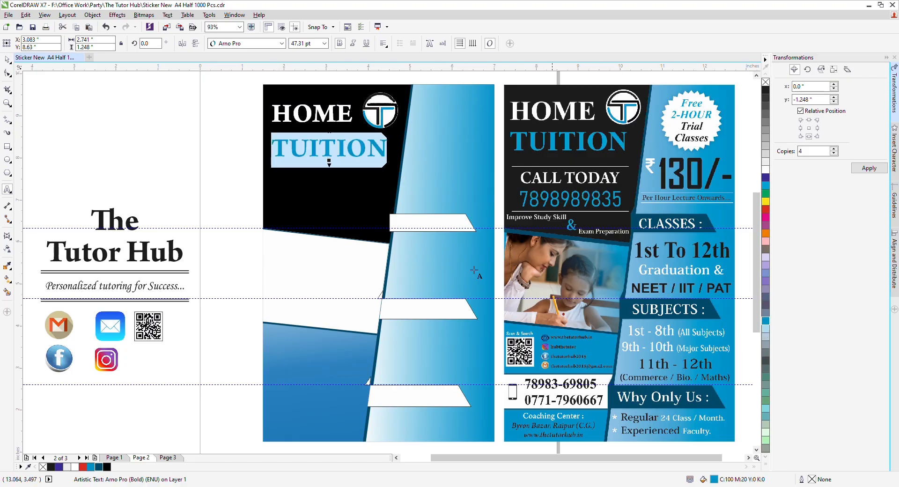
key("Escape")
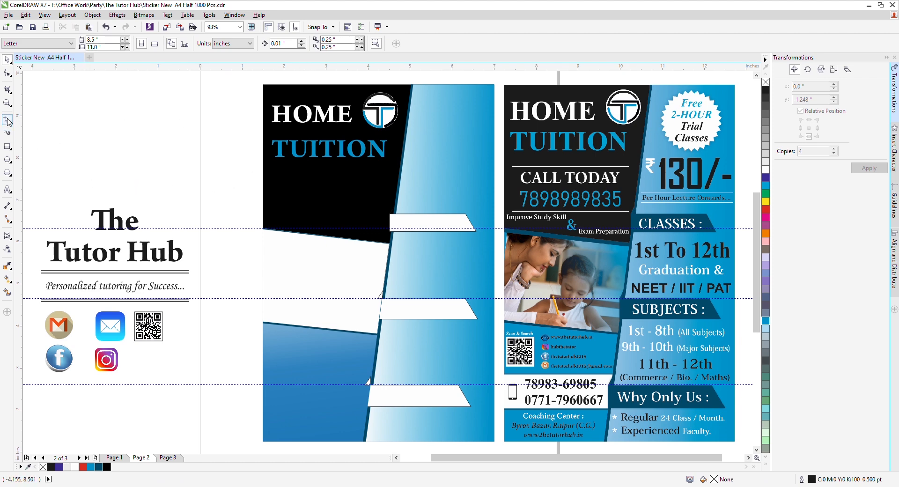
Step: Draw trial freehand curves on the flyer, then delete them
left_click(7, 121)
left_click_drag(272, 175, 437, 188)
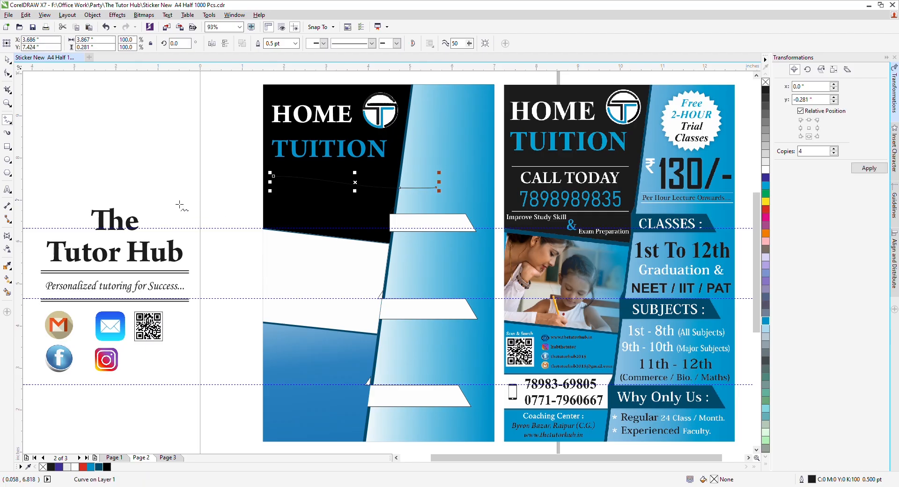
mouse_move(172, 197)
left_mouse_down()
mouse_move(279, 261)
mouse_move(317, 222)
mouse_move(259, 206)
mouse_move(223, 273)
left_mouse_up()
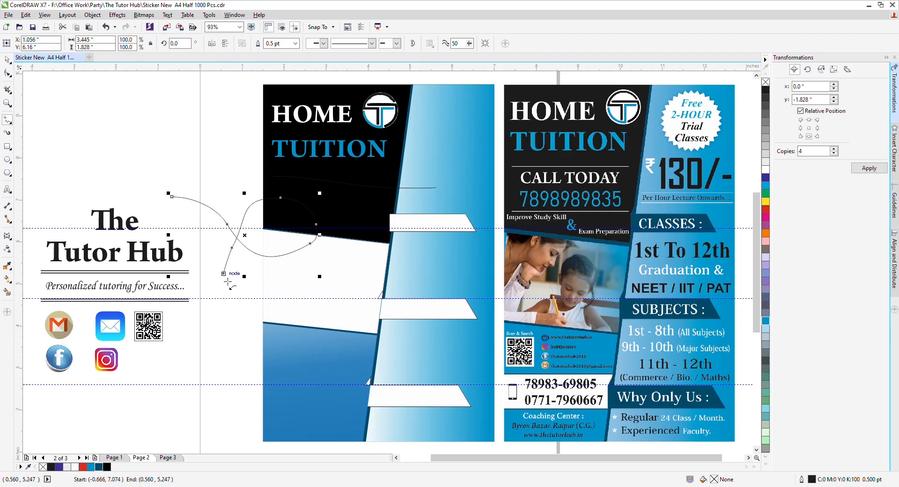
key("space")
key("Delete")
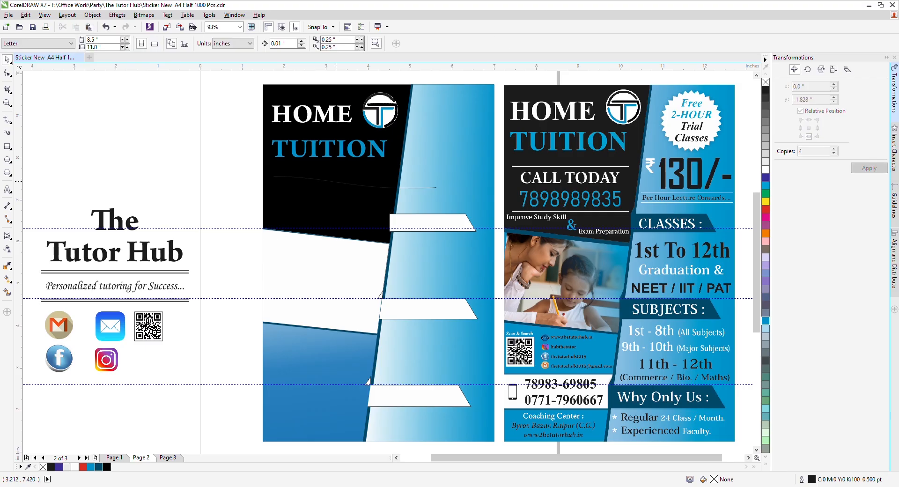
left_click(335, 183)
left_click(337, 183)
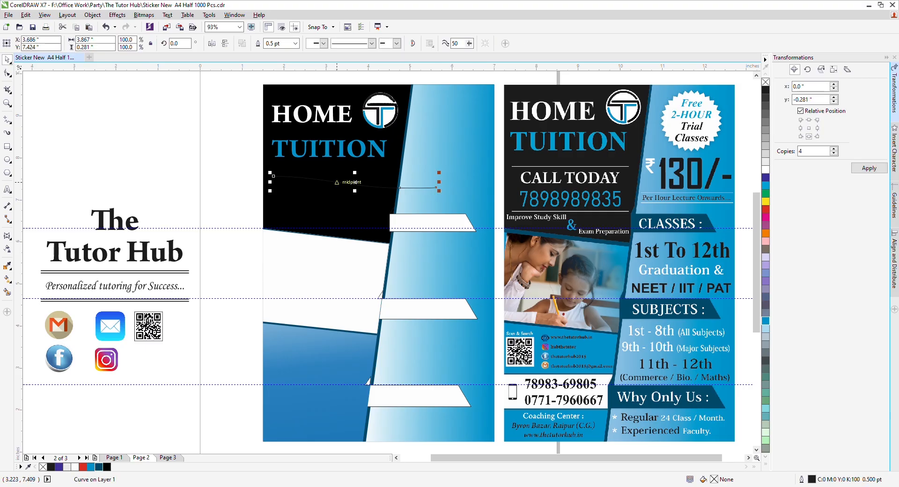
key("Delete")
Step: Draw a straight horizontal line and place it under TUITION at the heading's width
key("F5")
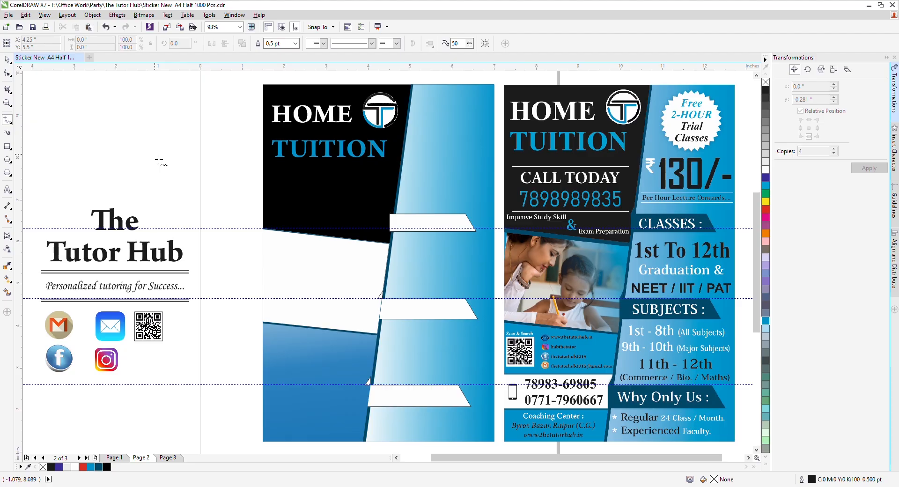
left_click(155, 153)
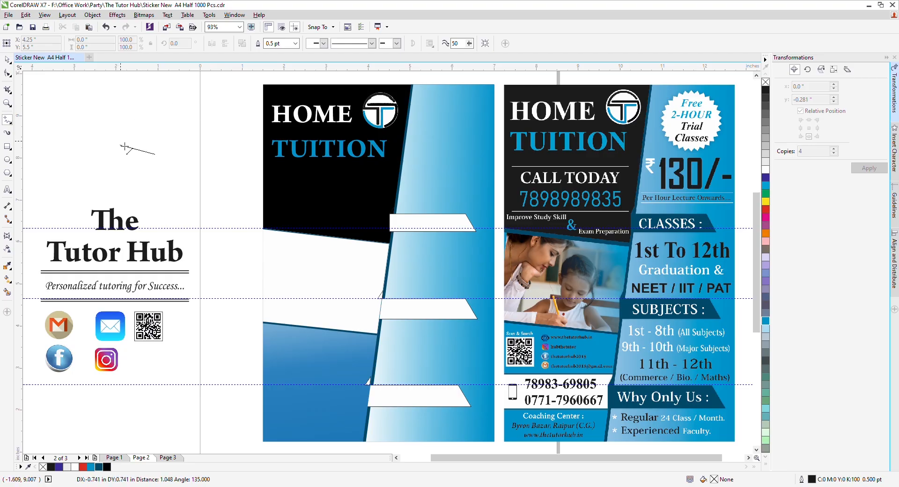
left_click(229, 161)
key("space")
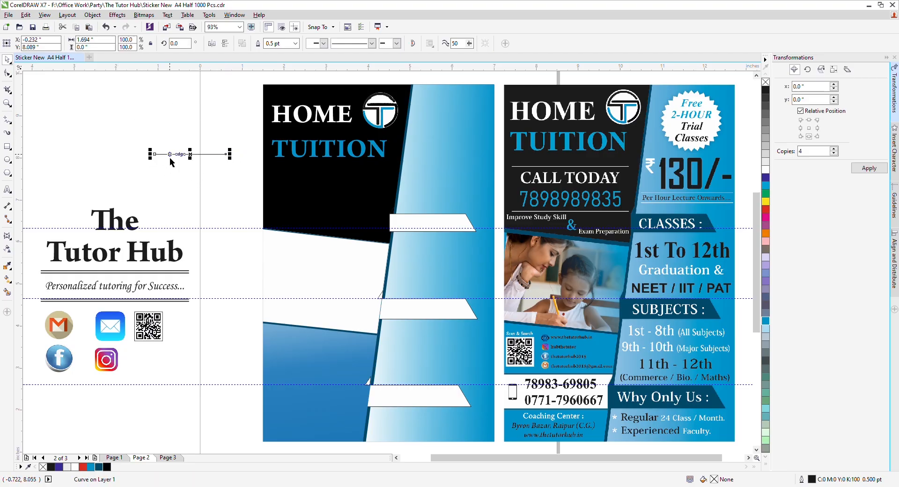
mouse_move(190, 153)
left_mouse_down()
mouse_move(327, 177)
mouse_move(310, 164)
mouse_move(385, 164)
left_mouse_up()
Step: Give the line under TUITION a white outline and adjust its thickness
left_click(254, 167)
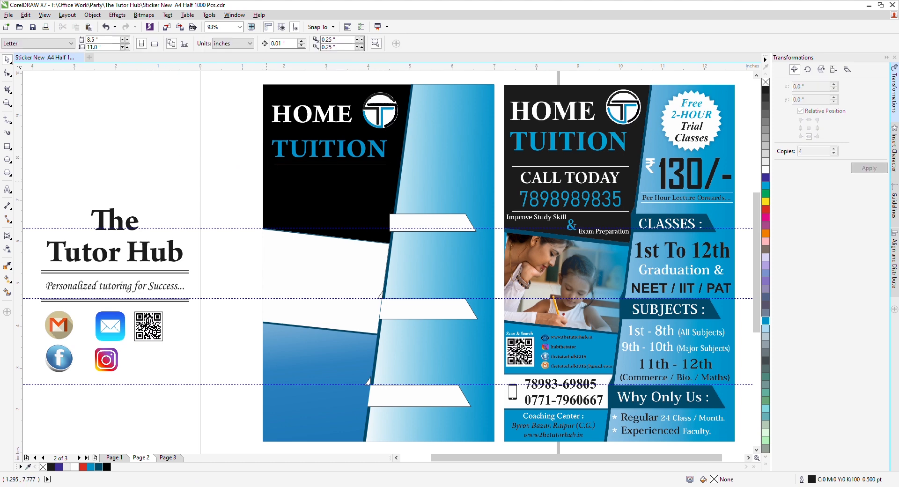
left_click(295, 164)
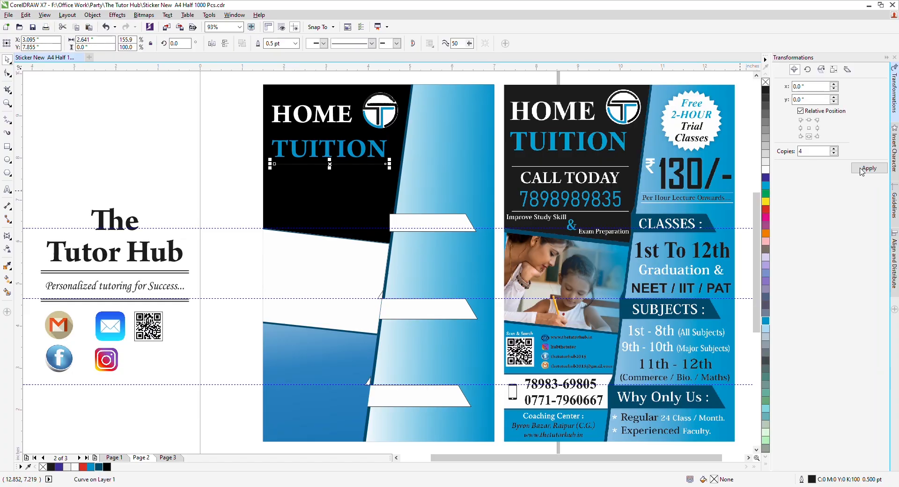
right_click(766, 170)
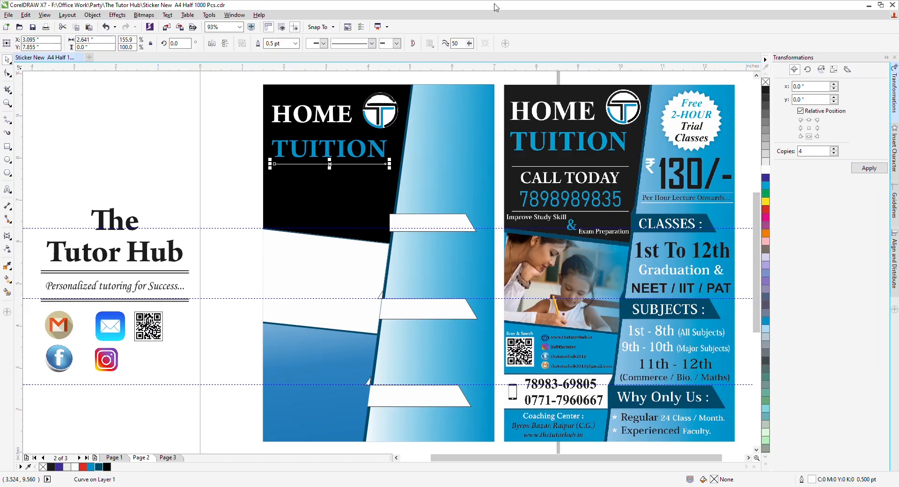
left_click(295, 45)
left_click(219, 163)
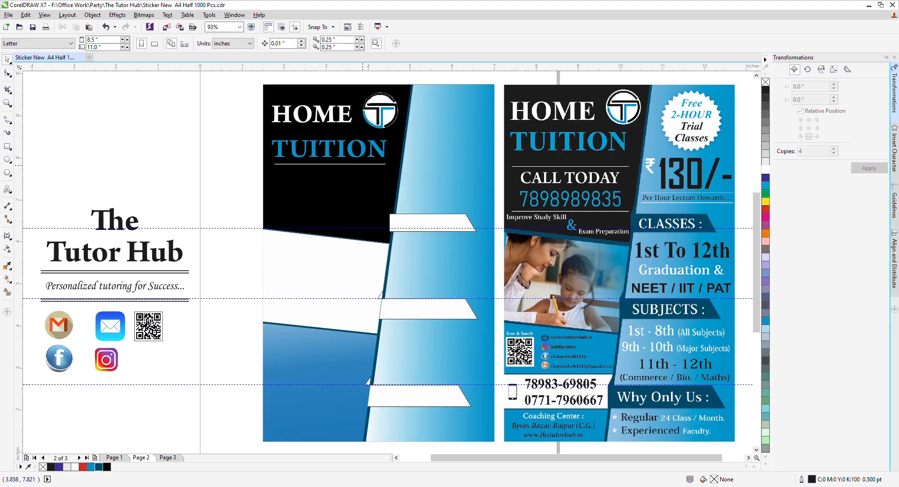
Step: Move the white line down near the bottom of the black panel
left_click(363, 164)
key("Down")
key("Down")
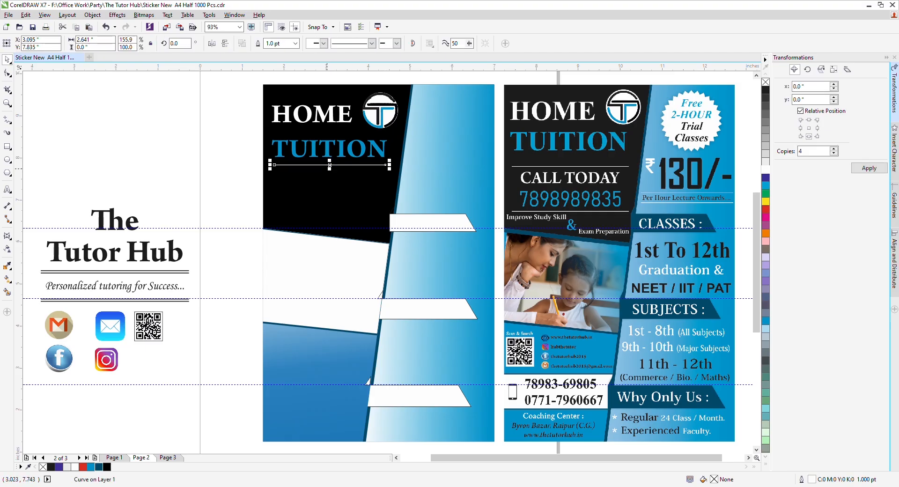
left_click_drag(329, 165, 327, 212)
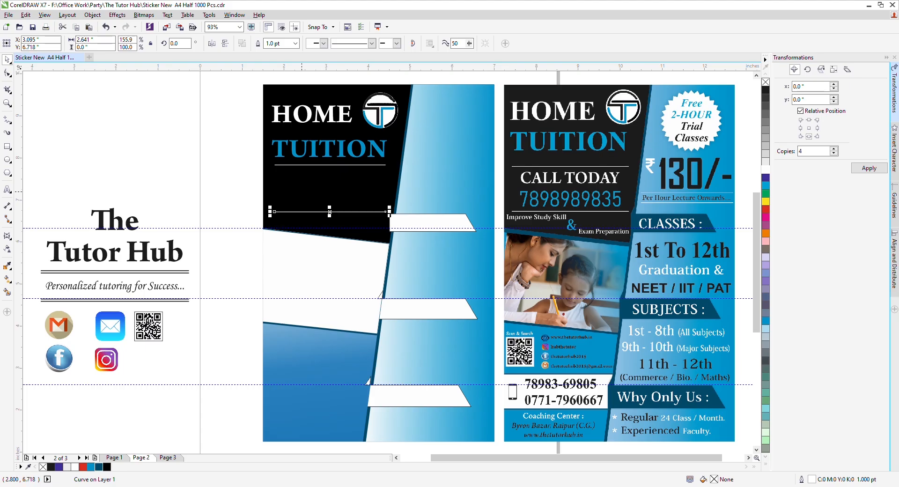
left_click(221, 167)
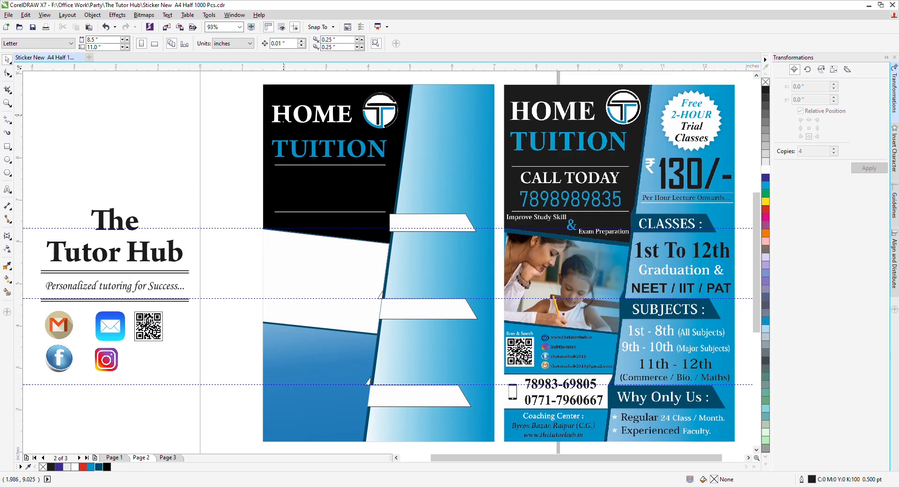
Step: Copy the heading below and retype it as CALL TODAY with a phone number underneath
left_click(285, 120)
left_click_drag(285, 119, 324, 189)
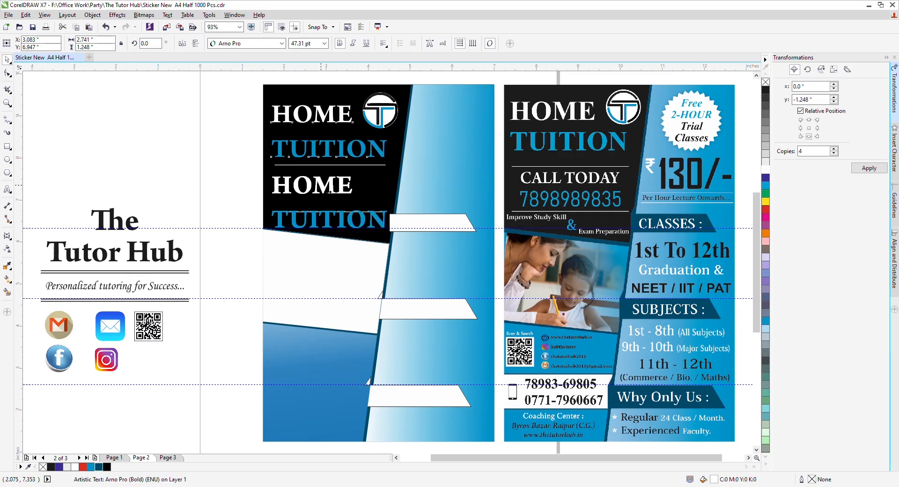
double_click(329, 192)
key("ctrl+a")
type("C")
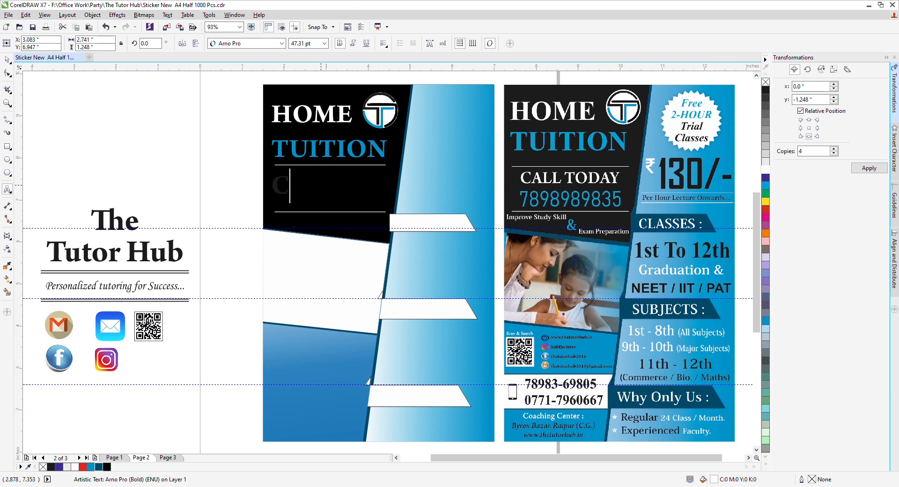
type("ALL TOSDA")
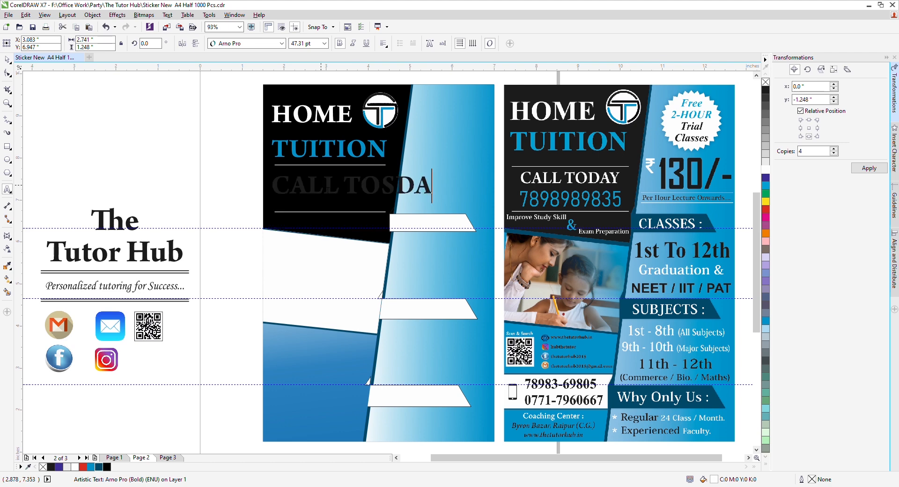
key("BackSpace")
key("BackSpace")
key("BackSpace")
type("DAY")
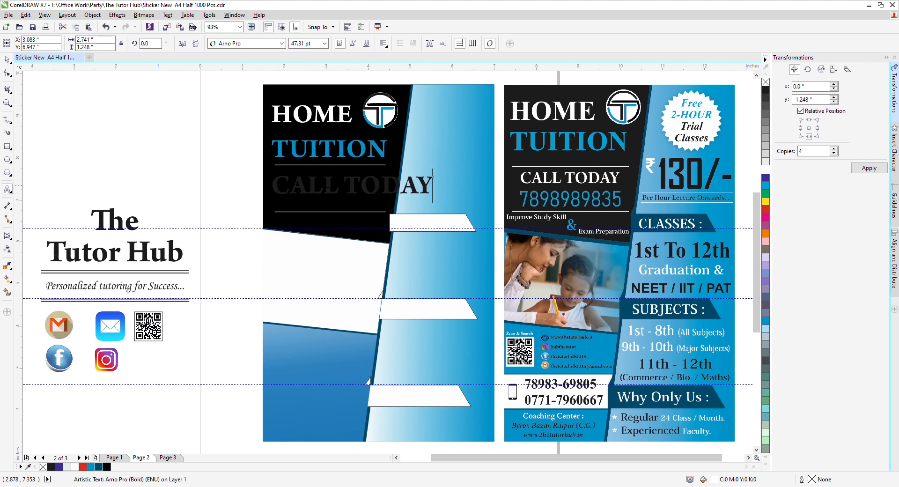
key("Return")
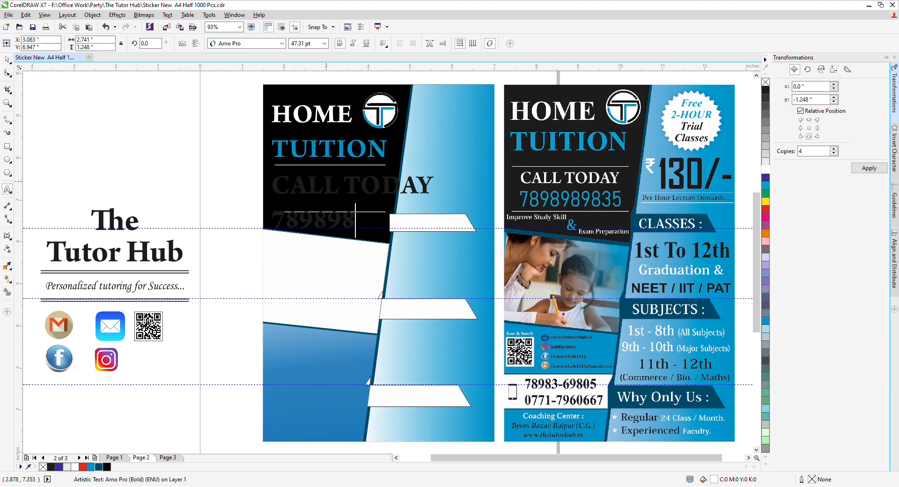
key("ctrl+space")
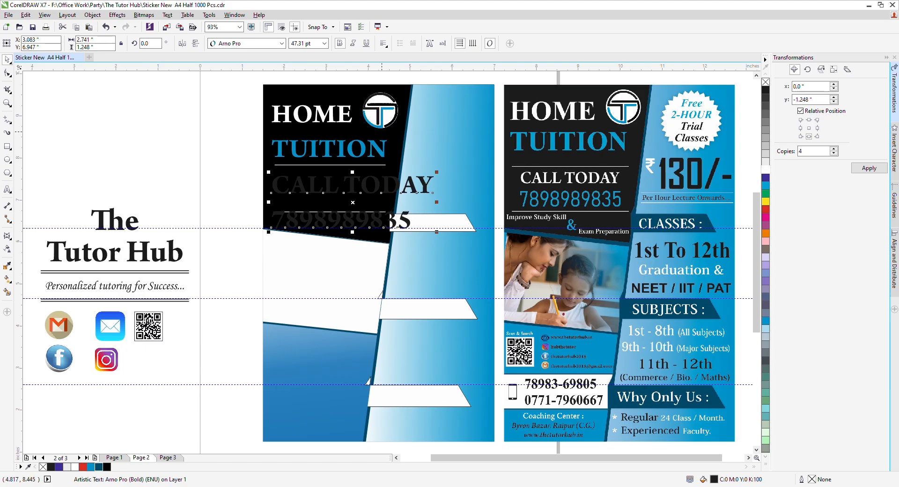
Step: Centre both lines and set the font to Kozuka Gothic Pro H
key("F8")
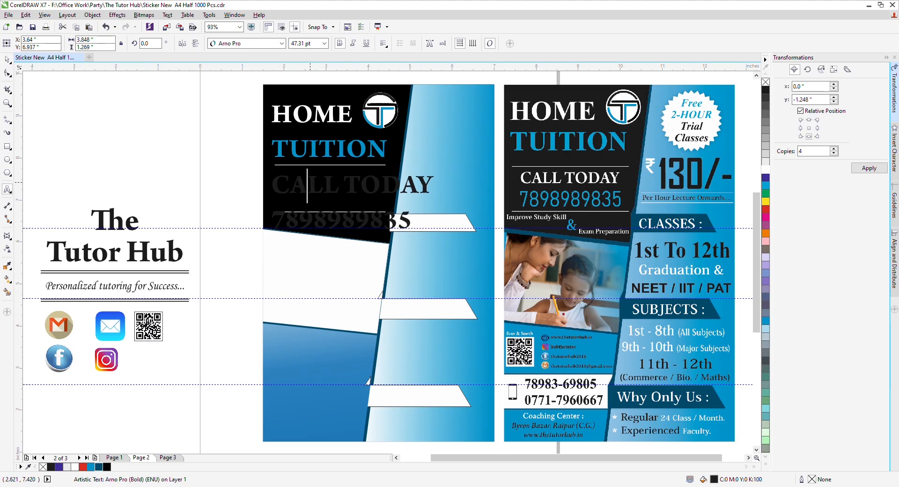
key("ctrl+a")
key("ctrl+e")
key("ctrl+space")
left_click(255, 47)
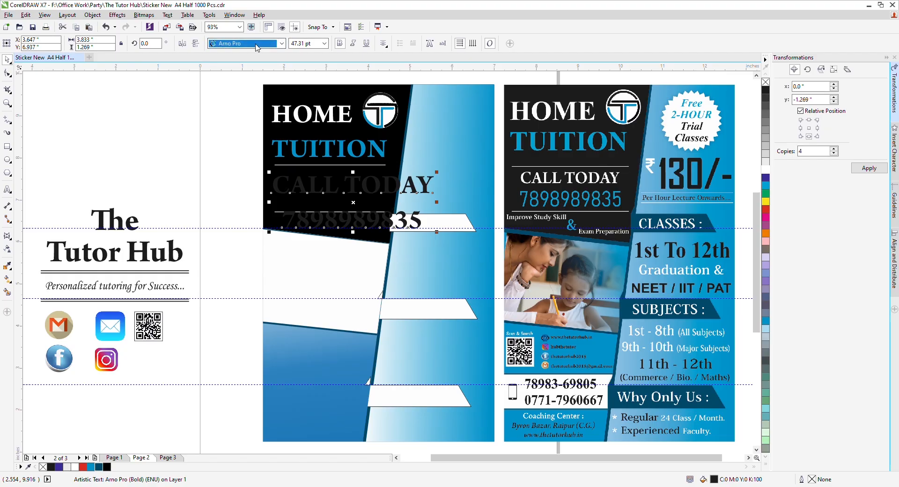
key("Down")
key("Down")
key("Return")
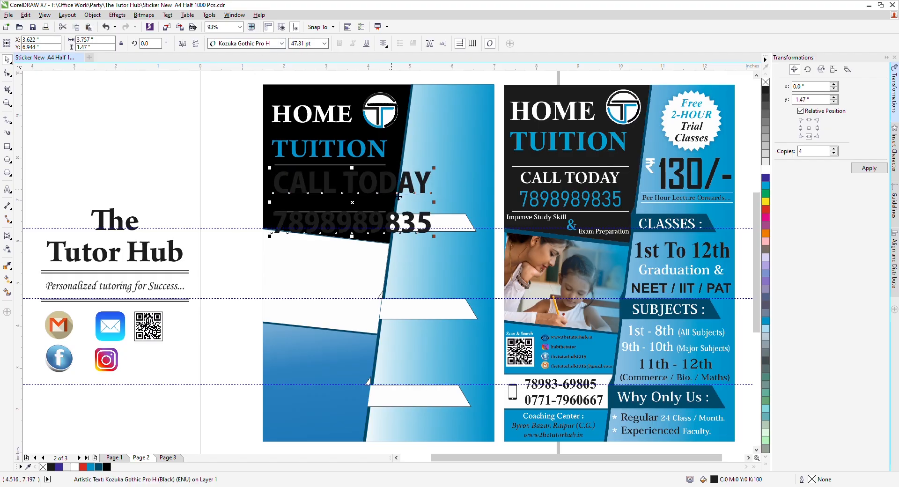
Step: Scale the block smaller, colouring CALL TODAY white and the phone number blue
left_click_drag(441, 175, 394, 183)
left_click_drag(270, 187, 393, 196)
left_click(766, 170)
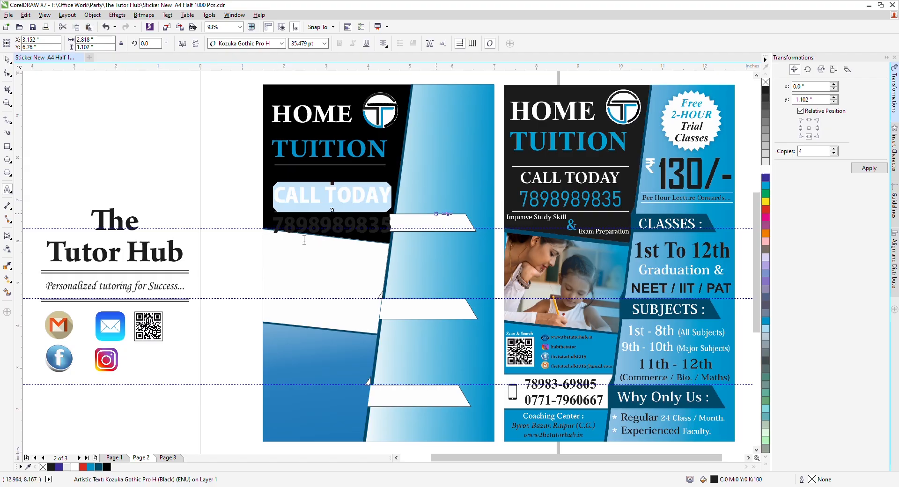
left_click_drag(271, 226, 436, 224)
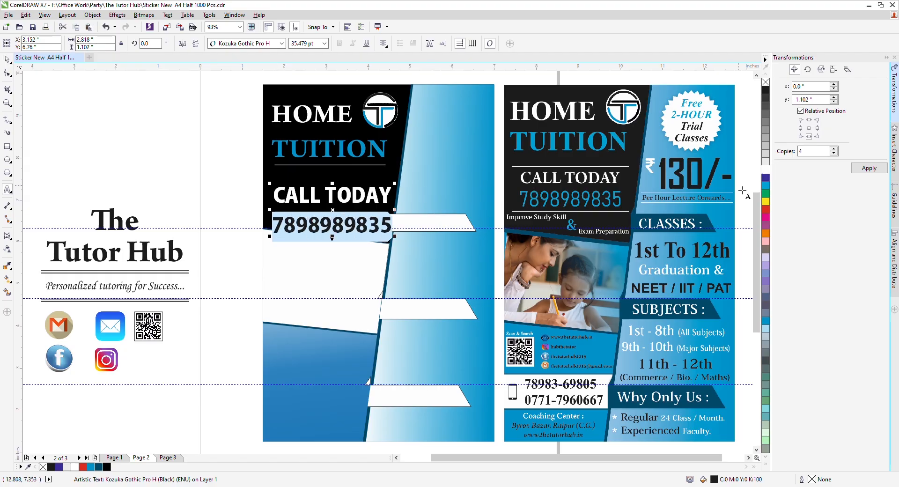
left_click(765, 320)
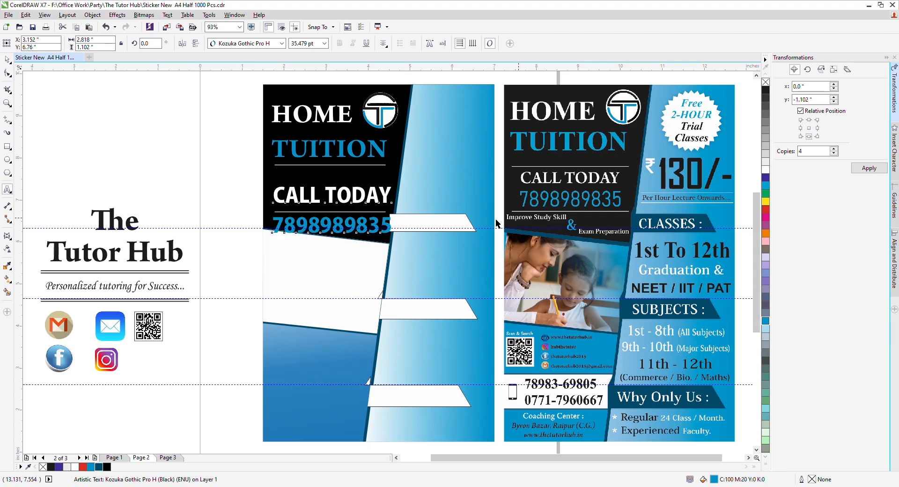
Step: Move the CALL TODAY block under TUITION, shrink it, and nudge the panel contents up
left_click_drag(312, 197, 312, 178)
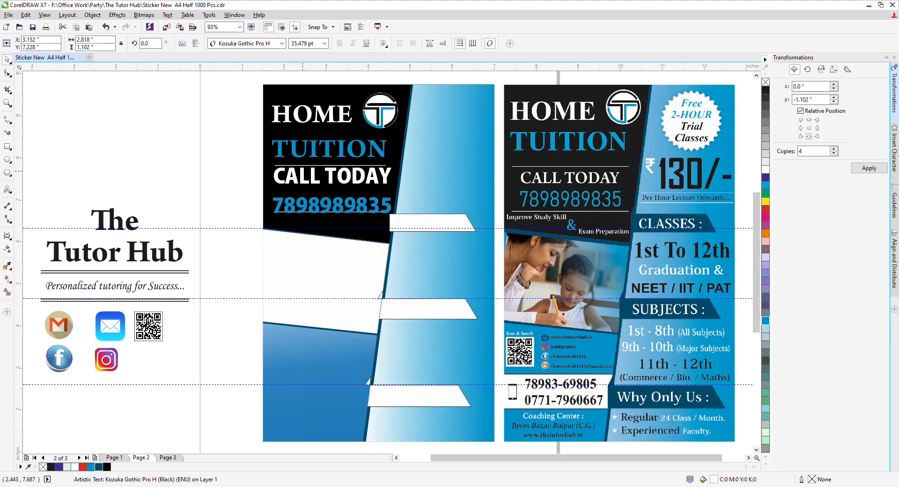
scroll(302, 173, "up", 2)
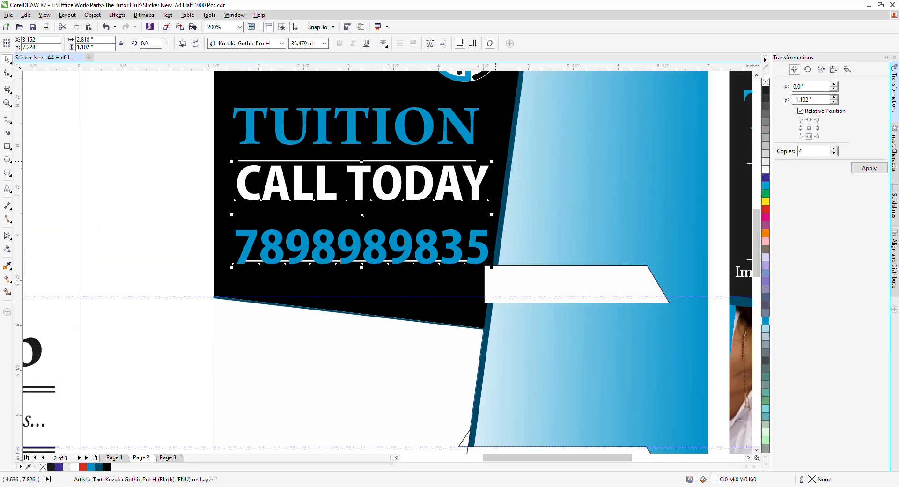
left_click_drag(492, 161, 461, 174)
scroll(417, 242, "down", 2)
key("Up")
key("Up")
key("Up")
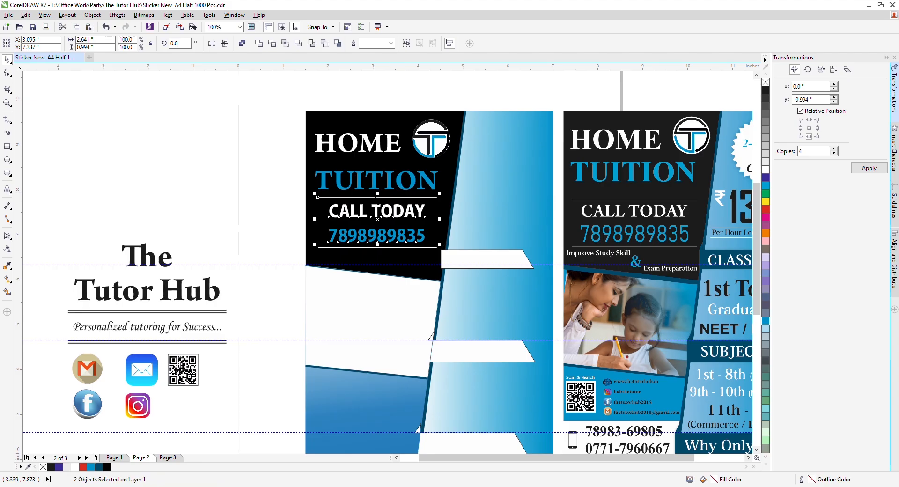
left_click(153, 183)
scroll(152, 183, "down", 1)
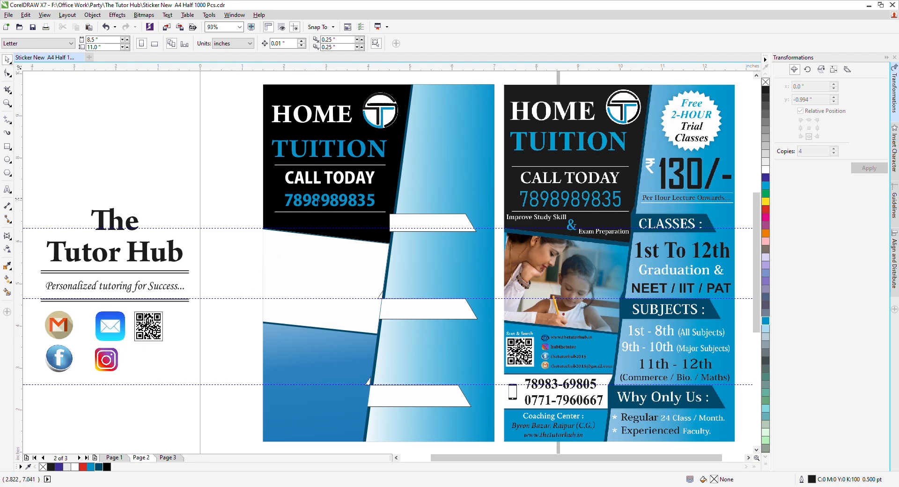
left_click_drag(244, 217, 405, 125)
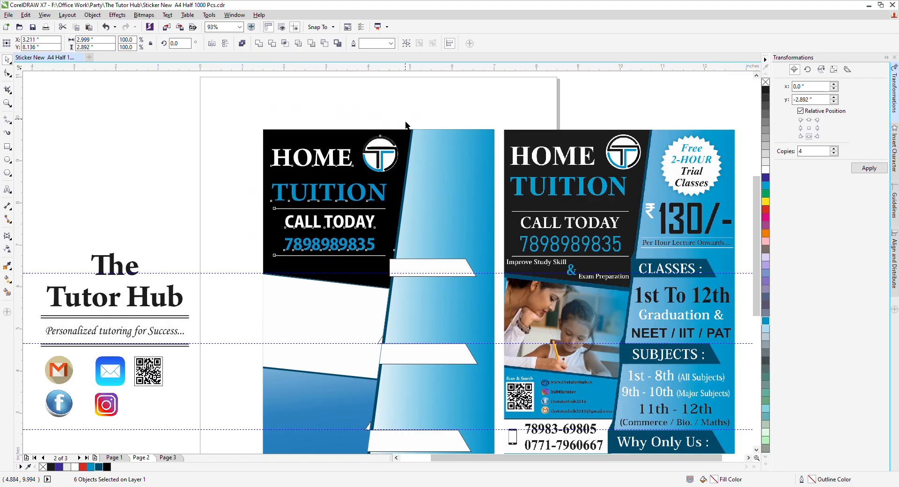
key("Up")
left_click(388, 118)
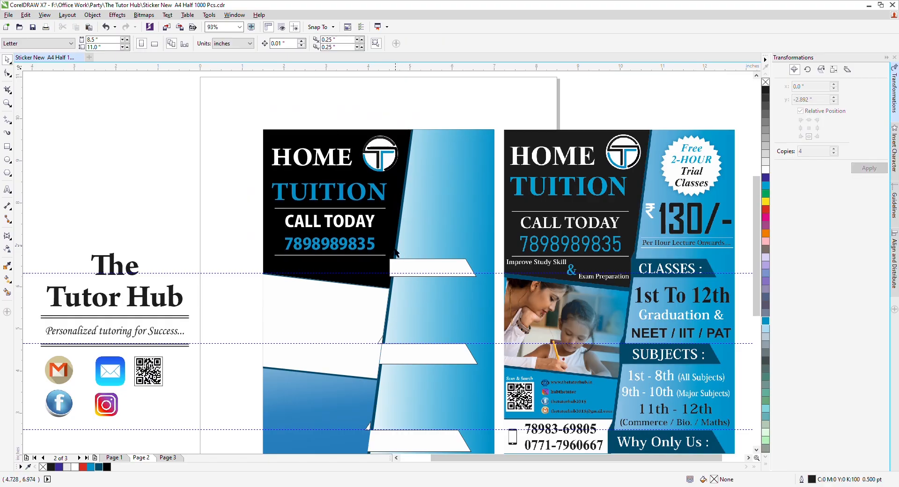
Step: Shrink the T logo circle to about 80% and nudge it down slightly
left_click(394, 259)
scroll(393, 259, "up", 5)
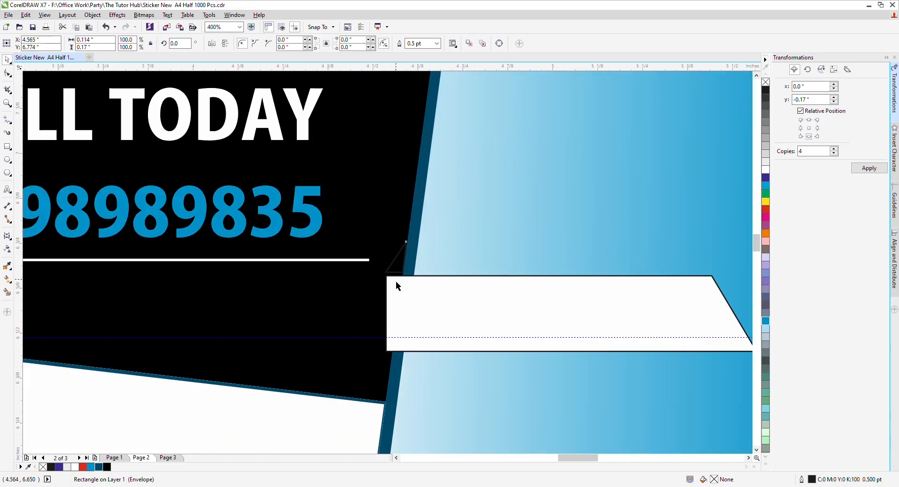
scroll(393, 220, "down", 5)
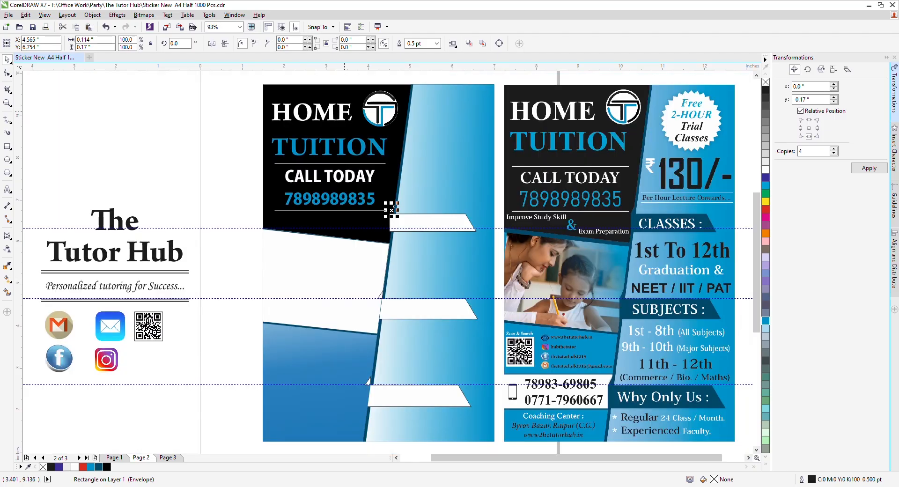
left_click(380, 109)
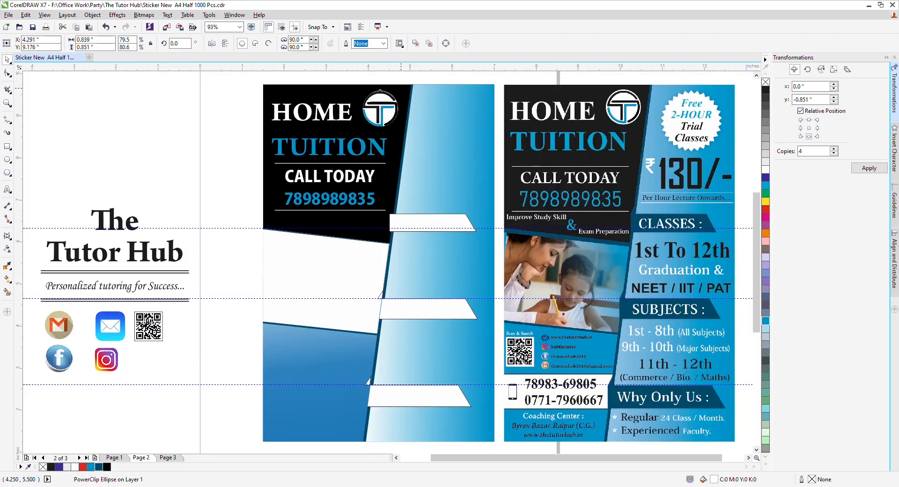
left_click_drag(401, 90, 398, 92)
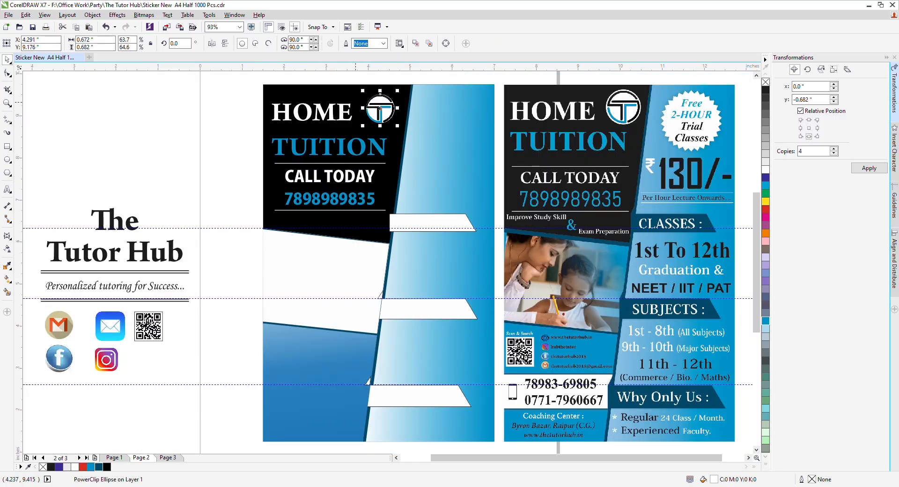
key("Down")
key("Down")
key("Down")
key("Down")
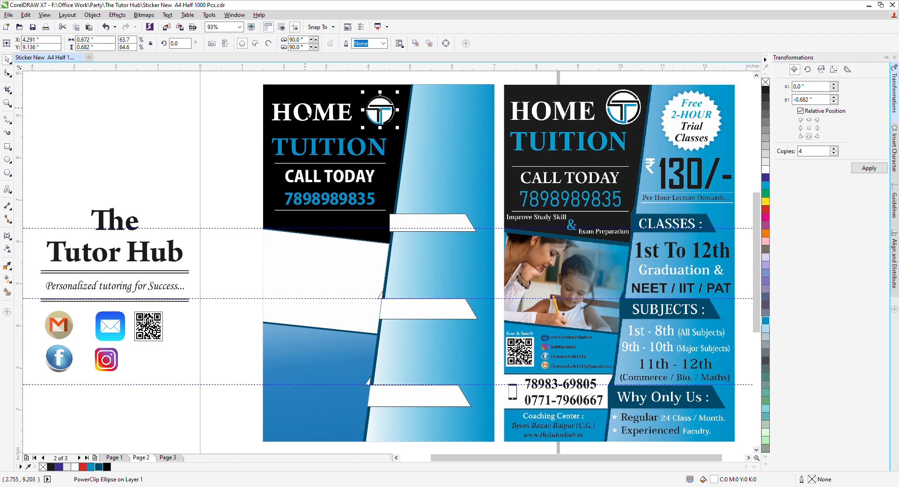
left_click(235, 130)
Step: Nudge the HOME TUITION heading and the CALL TODAY group slightly up
left_click(310, 119)
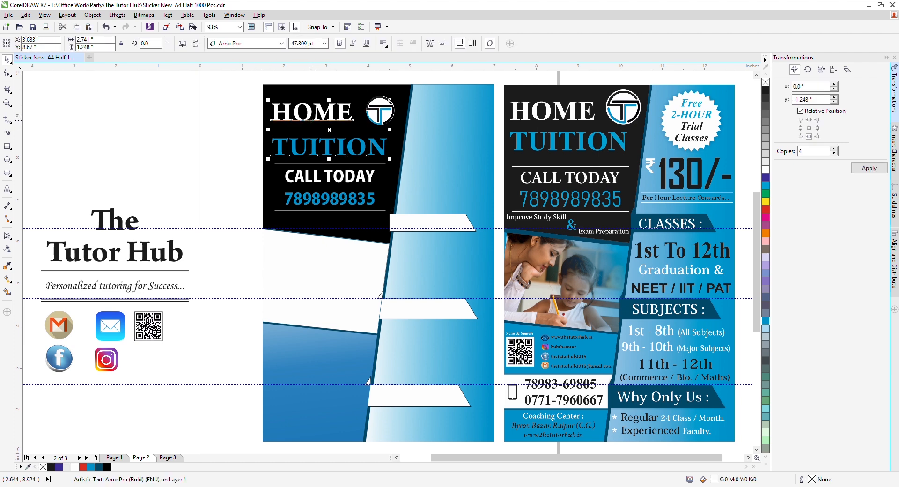
key("Up")
key("Up")
key("Up")
left_click(229, 213)
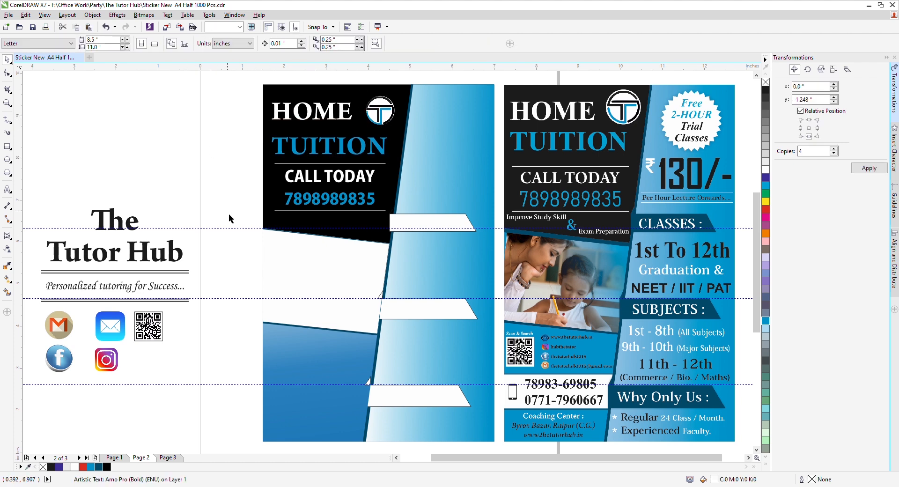
left_click_drag(237, 215, 392, 154)
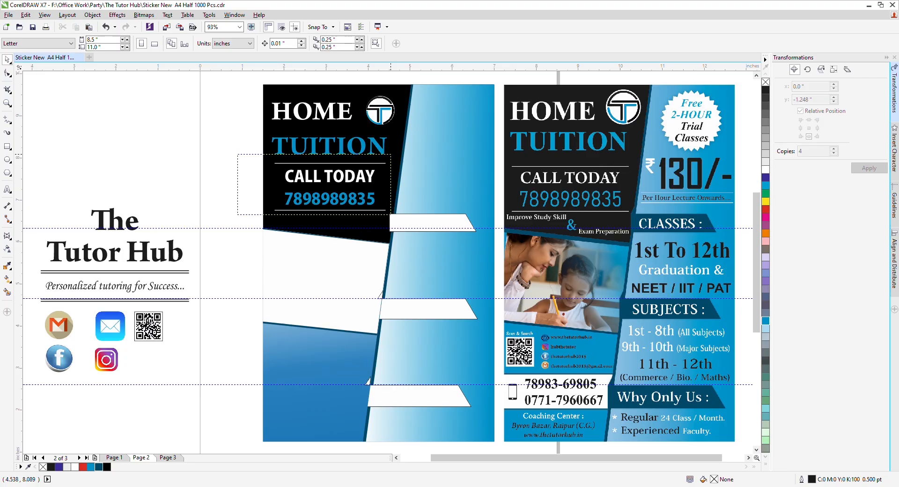
key("Up")
key("Up")
key("Up")
left_click(113, 203)
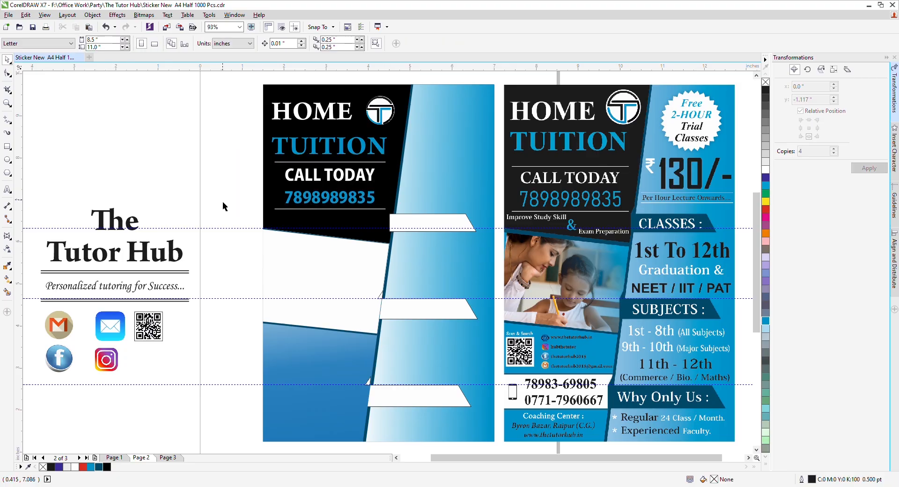
left_click(328, 173)
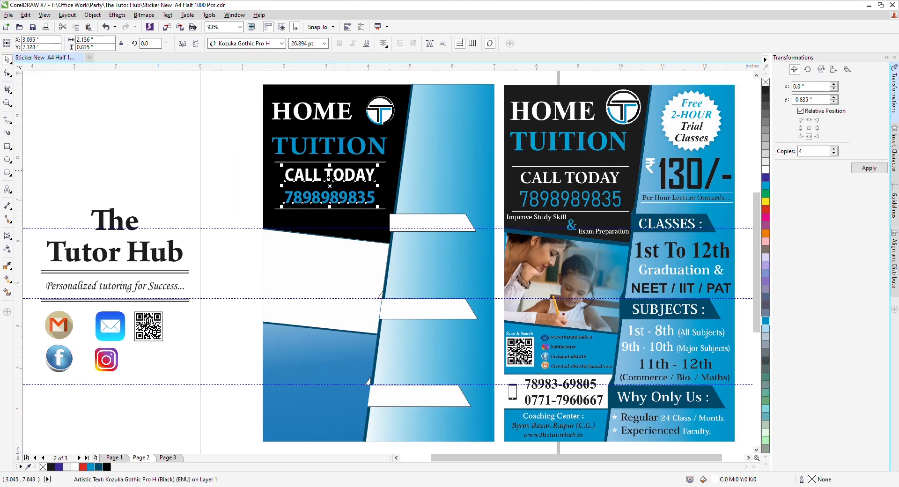
left_click(247, 117)
Step: Copy the heading lower down and retype it as 'Improve Study Skill'
left_click_drag(298, 112, 320, 228)
right_click(320, 229)
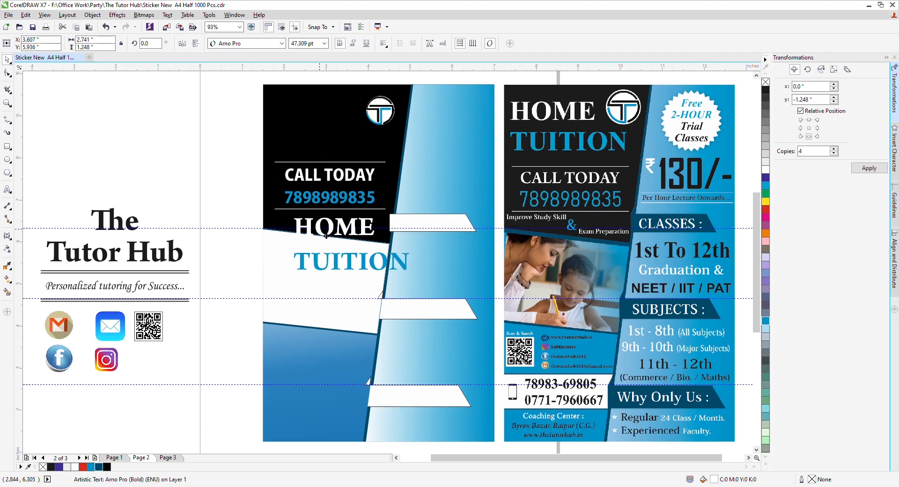
key("F8")
key("ctrl+a")
type("Im")
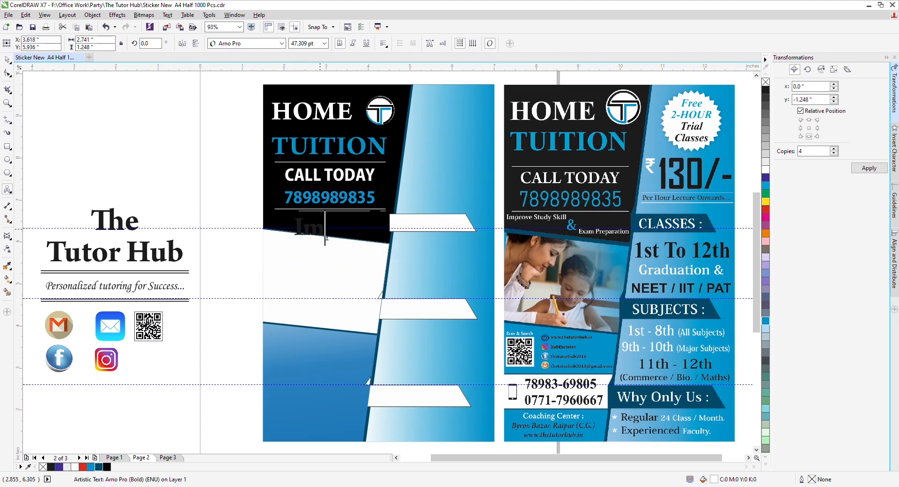
type("prove S")
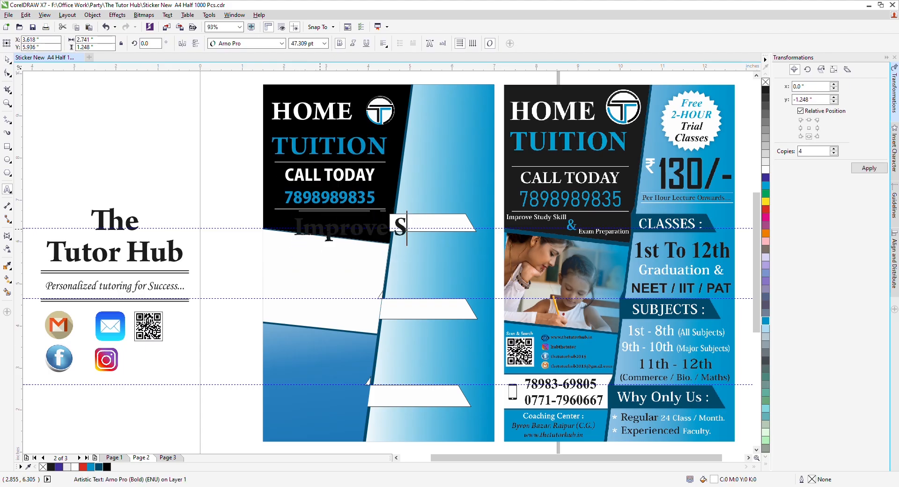
type("tudy Sku")
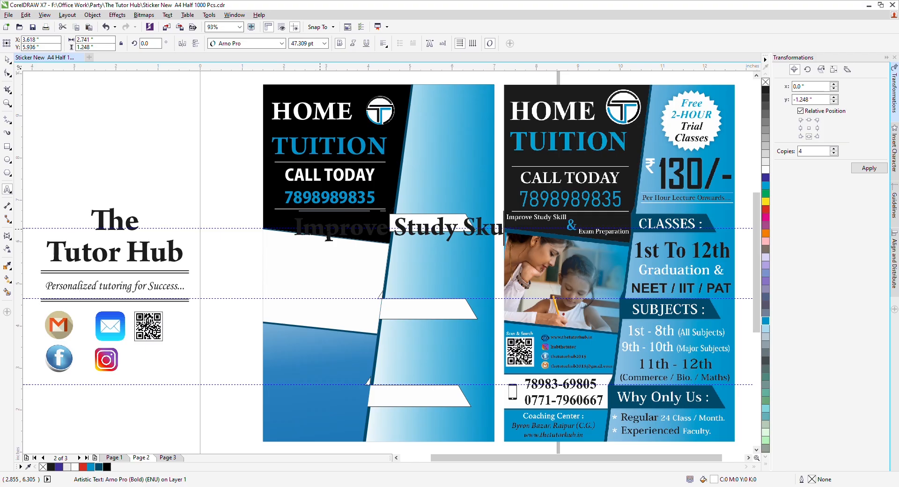
key("BackSpace")
type("il")
key("ctrl+space")
Step: Shrink the text to a small white line and place it under the phone number
left_click_drag(516, 230, 368, 237)
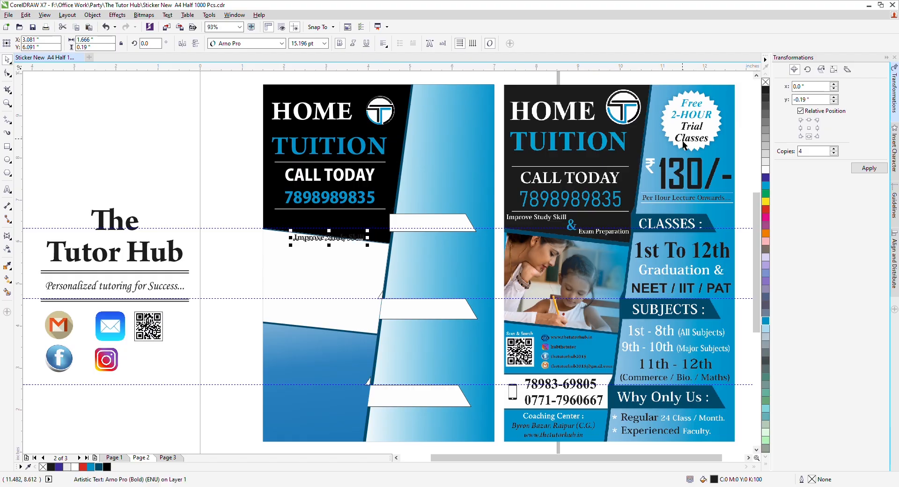
left_click(766, 169)
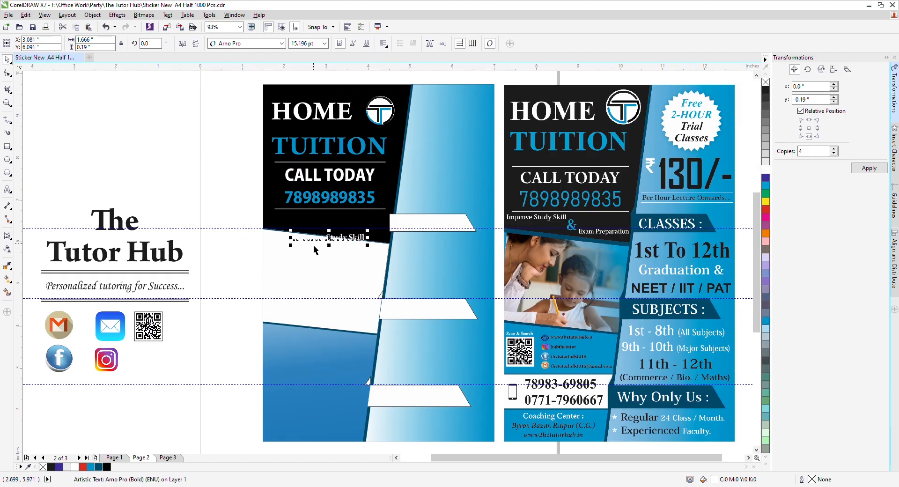
left_click_drag(325, 242, 295, 218)
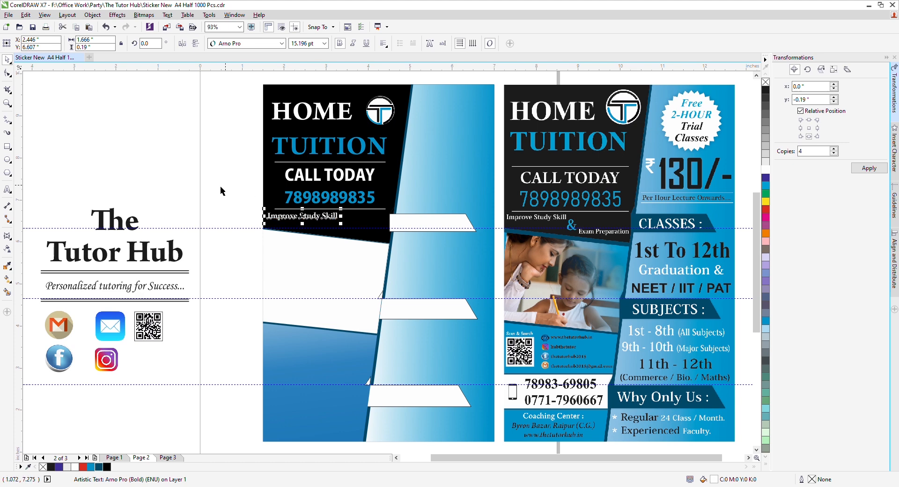
left_click(220, 189)
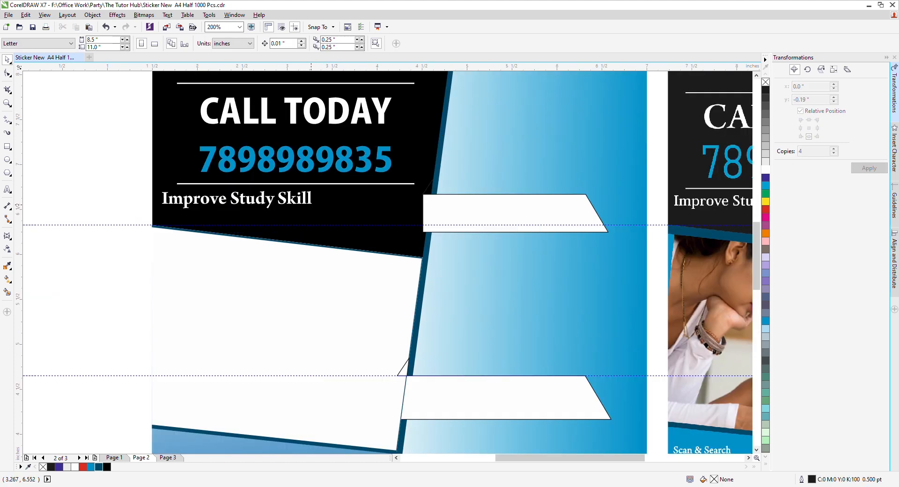
Step: Copy 'Improve Study Skill' as a blue ampersand enlarged to about 27 pt
left_click_drag(311, 205, 470, 235)
right_click(462, 245)
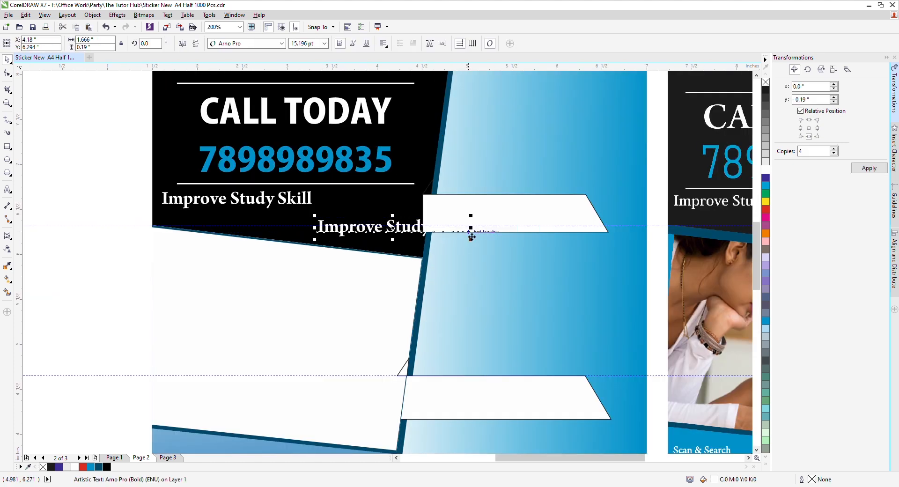
key("F8")
key("ctrl+a")
type("&")
key("ctrl+space")
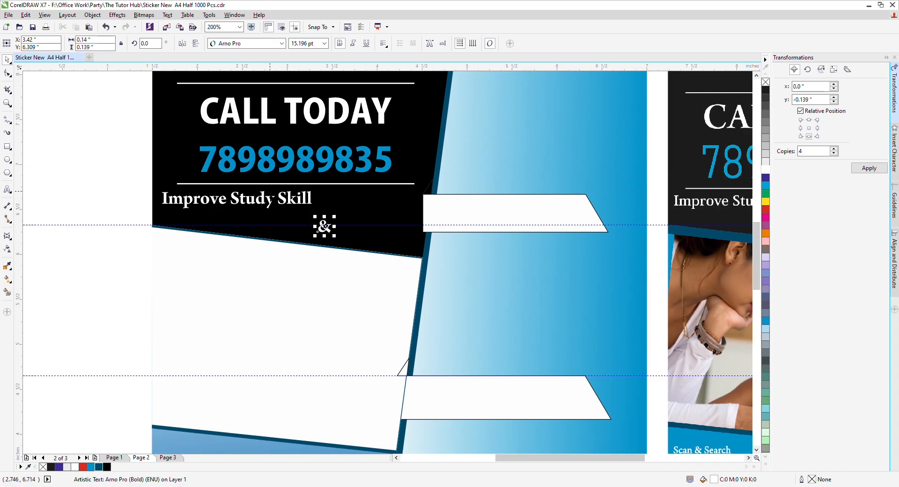
mouse_move(313, 215)
left_mouse_down()
mouse_move(281, 201)
mouse_move(303, 205)
left_mouse_up()
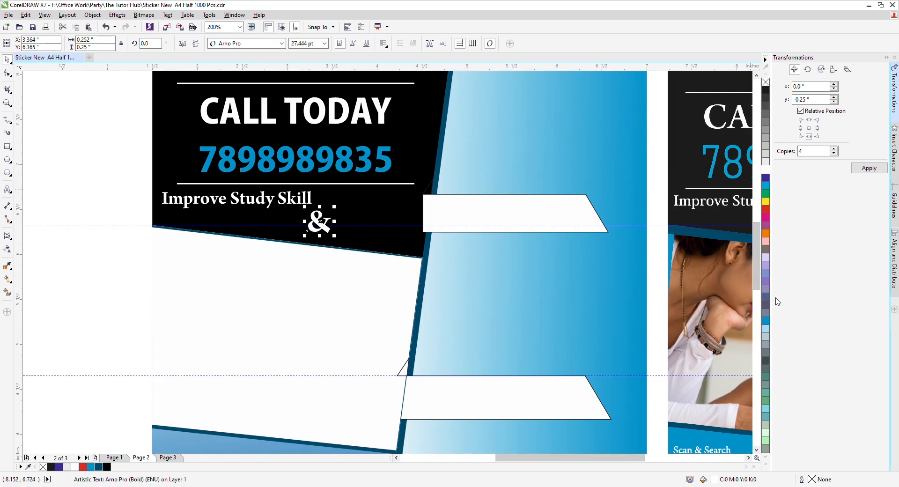
left_click(766, 321)
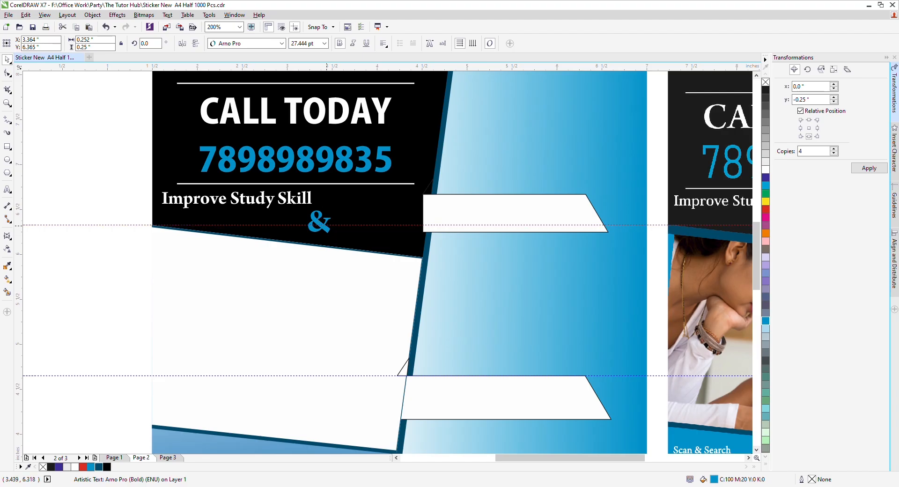
Step: Delete the stray horizontal guide and nudge the ampersand left and down
left_click(328, 225)
key("Delete")
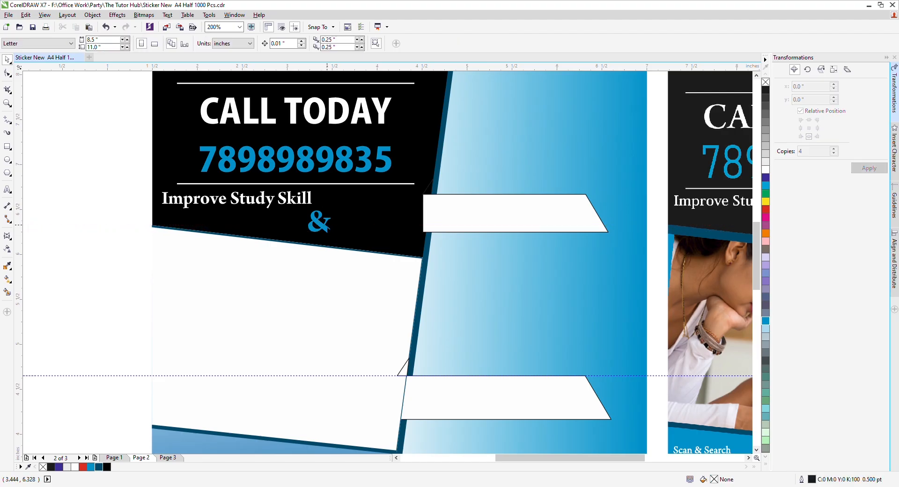
left_click_drag(326, 222, 308, 226)
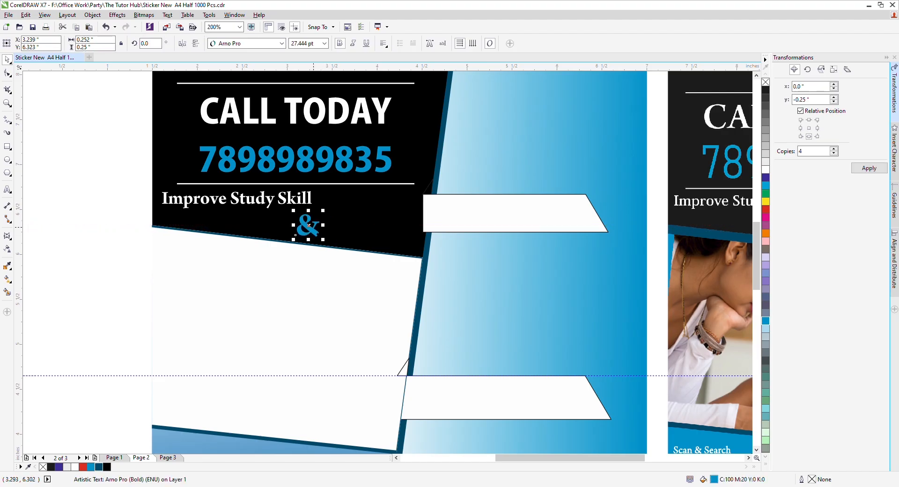
key("F4")
left_click(203, 187)
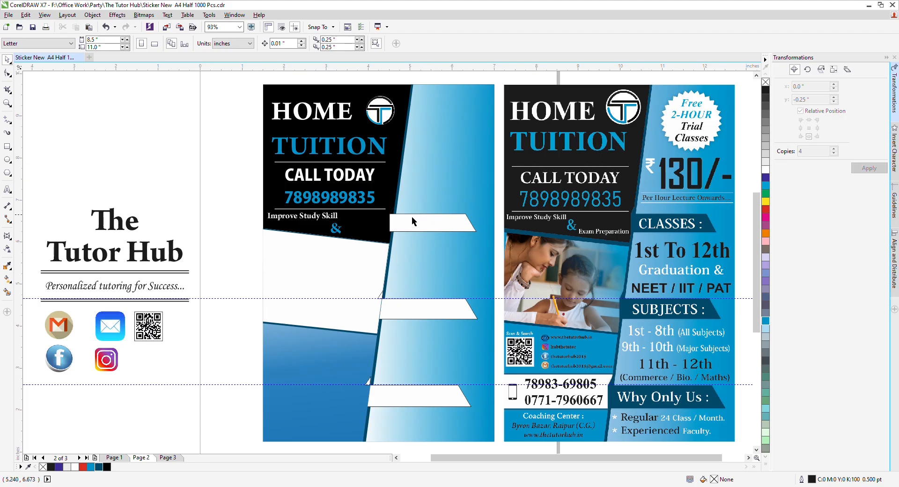
Step: Make another copy of the text retyped as 'Exam Preparation'
left_click_drag(336, 217, 430, 237)
right_click(425, 238)
key("F8")
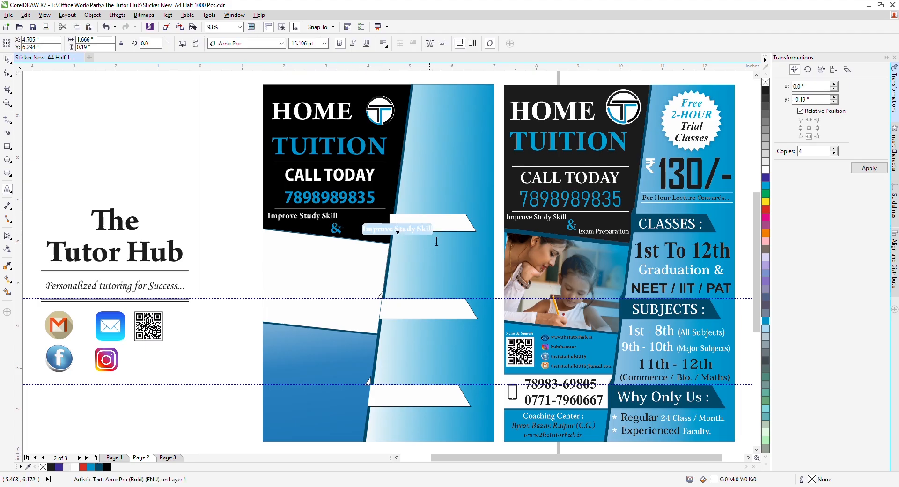
type("Exam P")
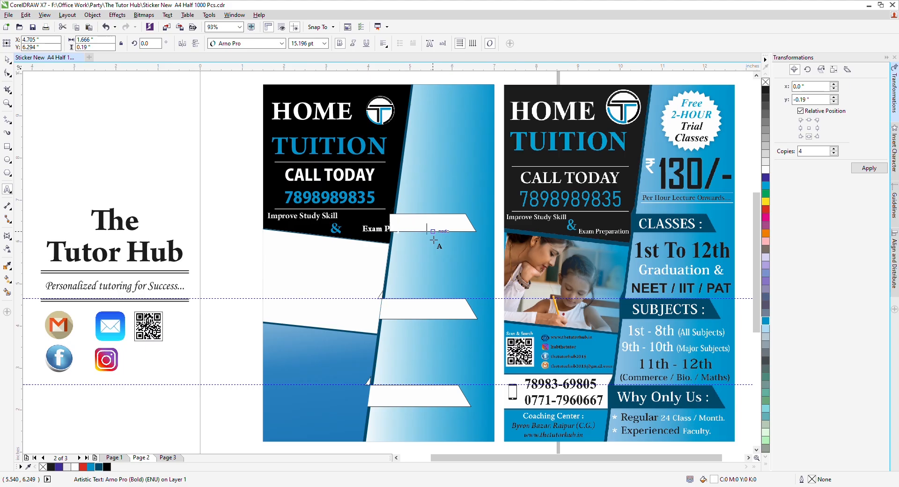
key("ctrl+space")
Step: Position the ampersand and 'Exam Preparation' side by side under 'Improve Study Skill'
left_click(333, 233)
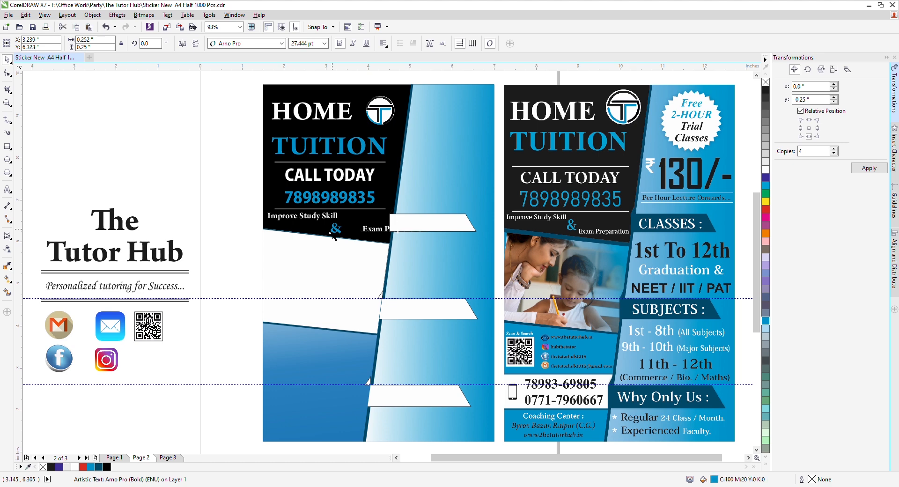
left_click_drag(333, 236, 321, 236)
left_click_drag(374, 229, 345, 229)
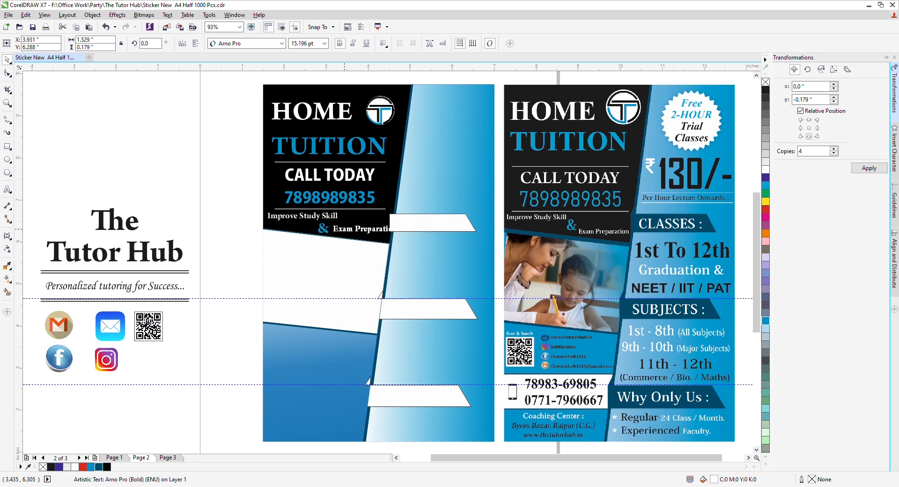
scroll(344, 229, "up", 3)
left_click_drag(468, 227, 442, 228)
key("ctrl+z")
left_click(388, 231)
left_click(300, 229)
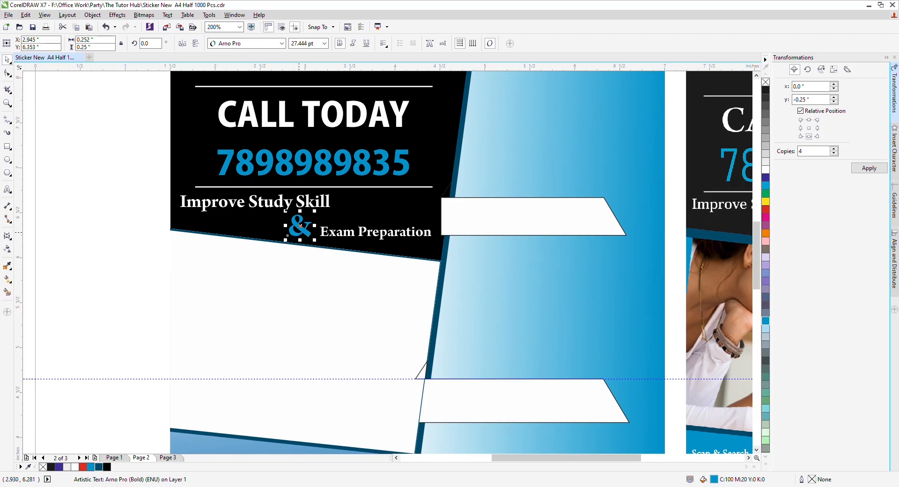
key("F4")
left_click(203, 165)
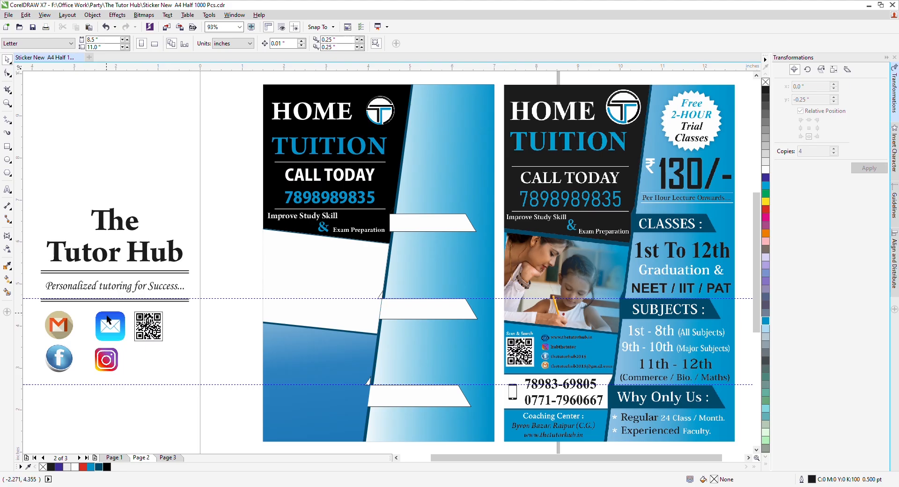
Step: Place the QR code on the lower blue panel and remove its black outline
left_click_drag(151, 333, 291, 366)
left_click(220, 350)
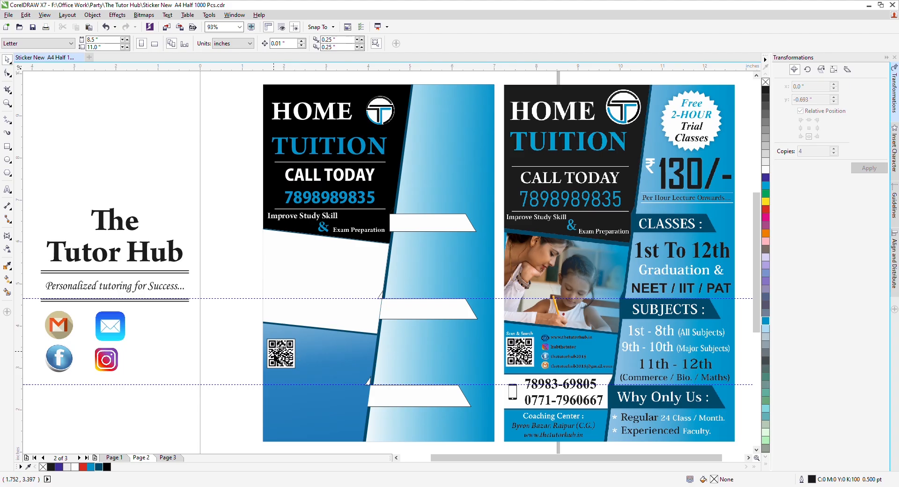
left_click(274, 353)
right_click(766, 83)
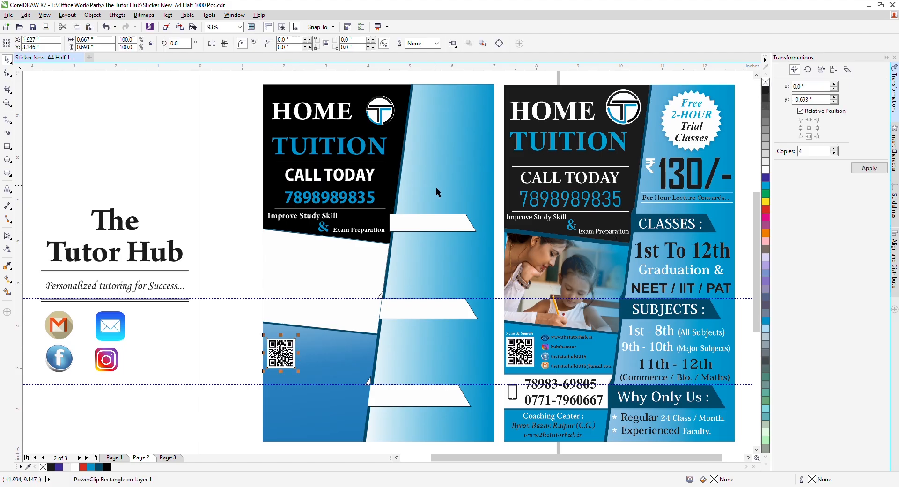
left_click(215, 359)
Step: Copy the 'Improve Study Skill' text above the QR code and retype it as 'Scan & Search'
scroll(288, 304, "up", 3)
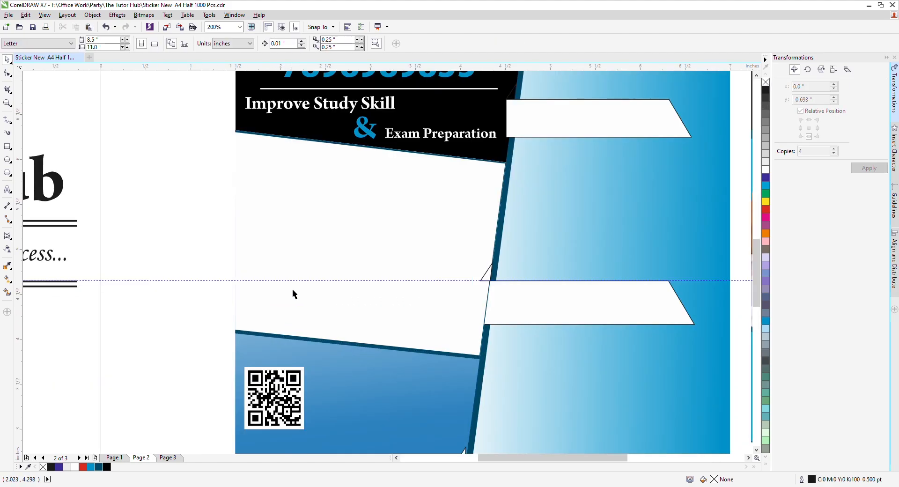
left_click_drag(302, 103, 302, 357)
scroll(303, 358, "down", 2)
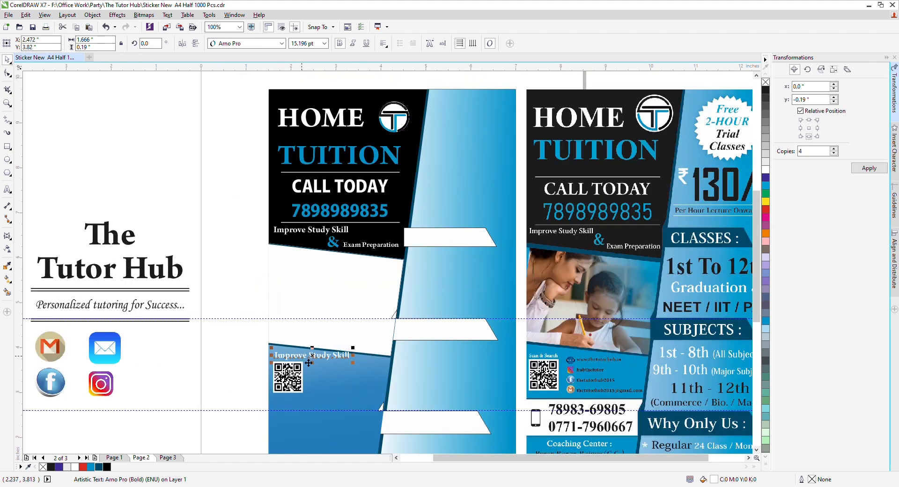
double_click(309, 357)
key("ctrl+a")
key("BackSpace")
type("Scan")
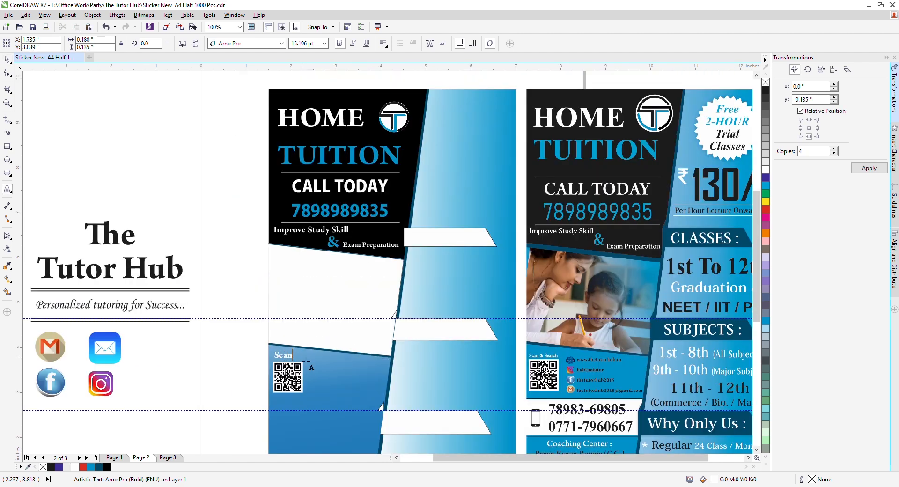
type(" & Search")
key("ctrl+space")
Step: Shrink the 'Scan & Search' caption and centre it over the QR code
scroll(302, 373, "up", 2)
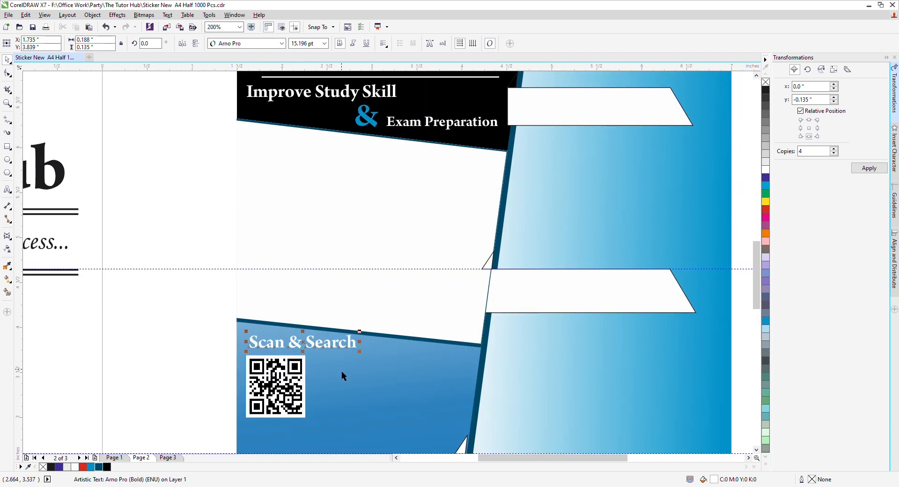
left_click_drag(359, 332, 317, 337)
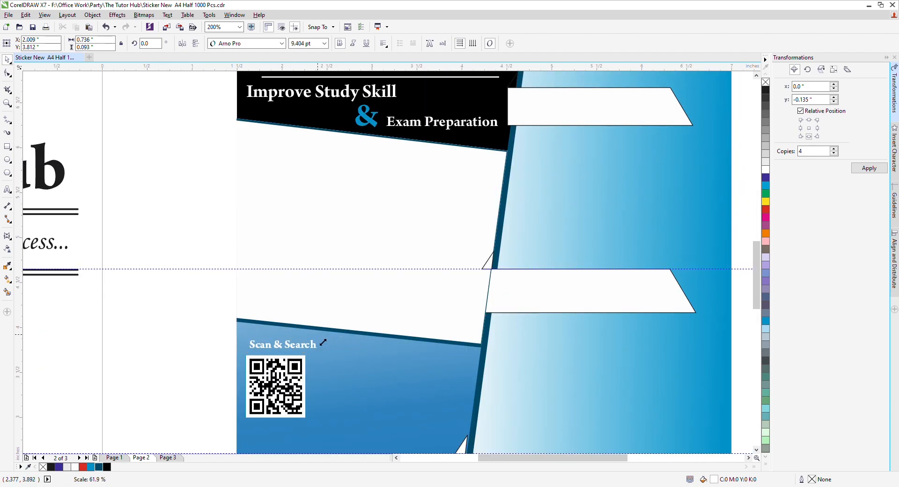
left_click(298, 373, "shift")
key("c")
left_click(149, 360)
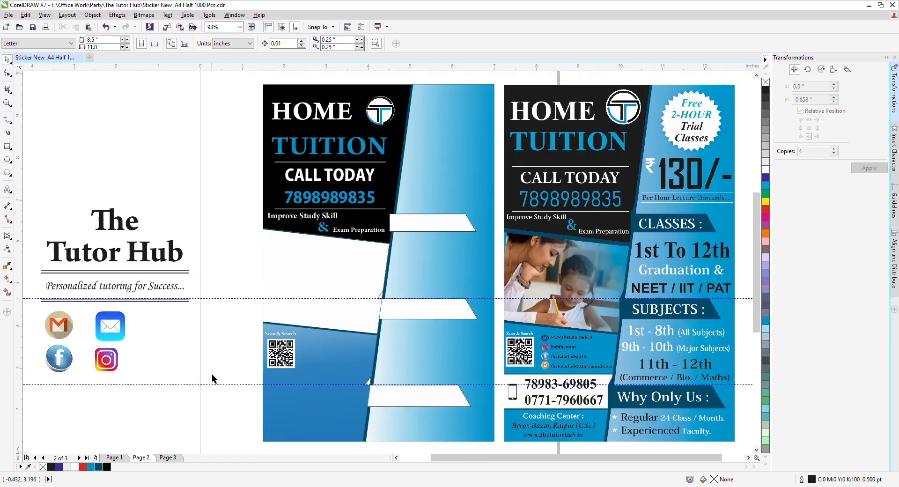
key("F4")
Step: Shrink the email icon and the other social icons to a smaller size
left_click(109, 328)
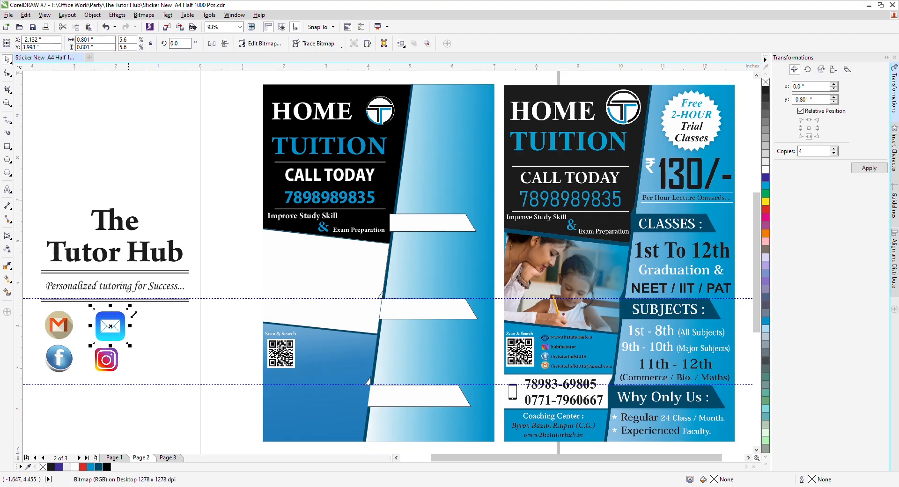
left_click_drag(129, 310, 109, 357)
left_click(107, 364)
left_click(64, 319)
left_click_drag(76, 308, 63, 355)
left_click(60, 359)
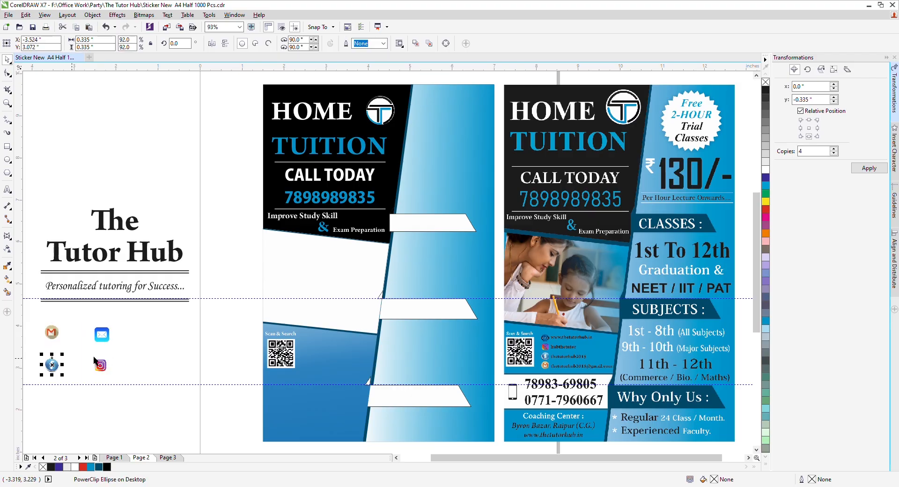
Step: Move the email icon beside the QR code and nudge it up and right
mouse_move(101, 334)
left_mouse_down()
mouse_move(322, 358)
mouse_move(310, 361)
left_mouse_up()
scroll(320, 355, "up", 2)
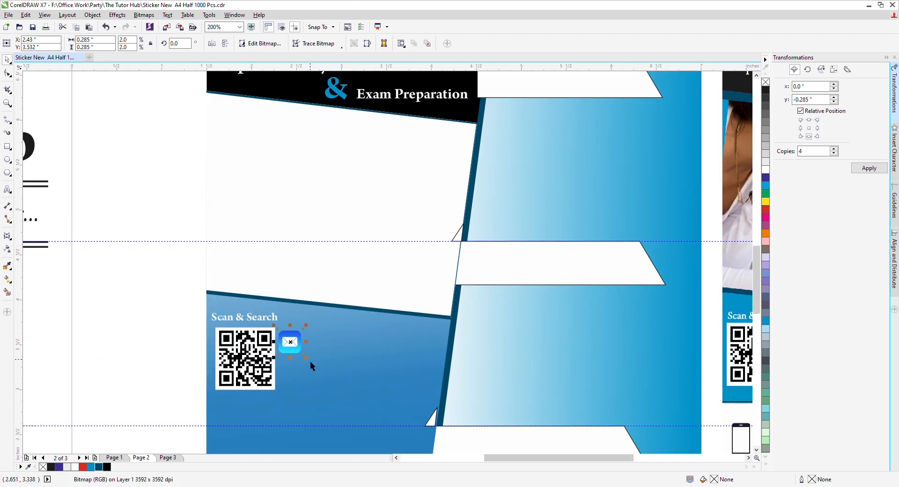
key("Up")
key("Up")
key("Up")
key("Right")
key("Right")
left_click(159, 331)
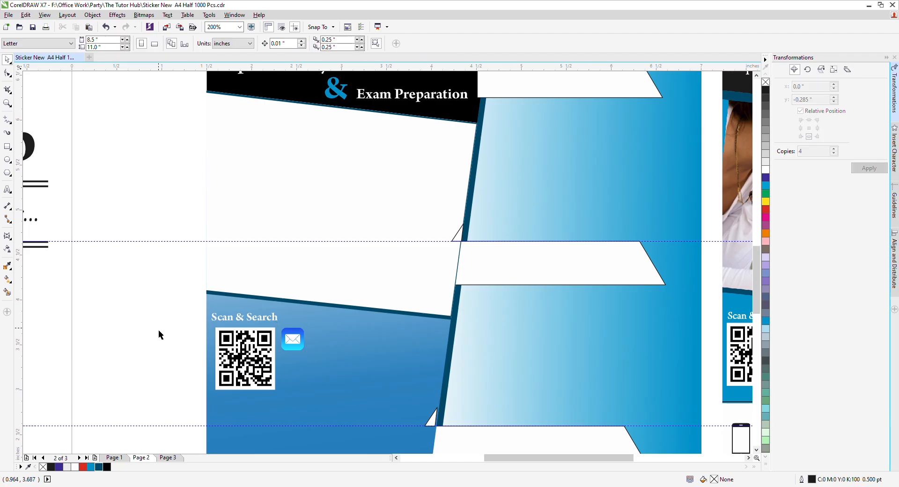
key("F4")
Step: Place the Gmail icon below the email icon, scaled to match it
left_click_drag(48, 336, 306, 363)
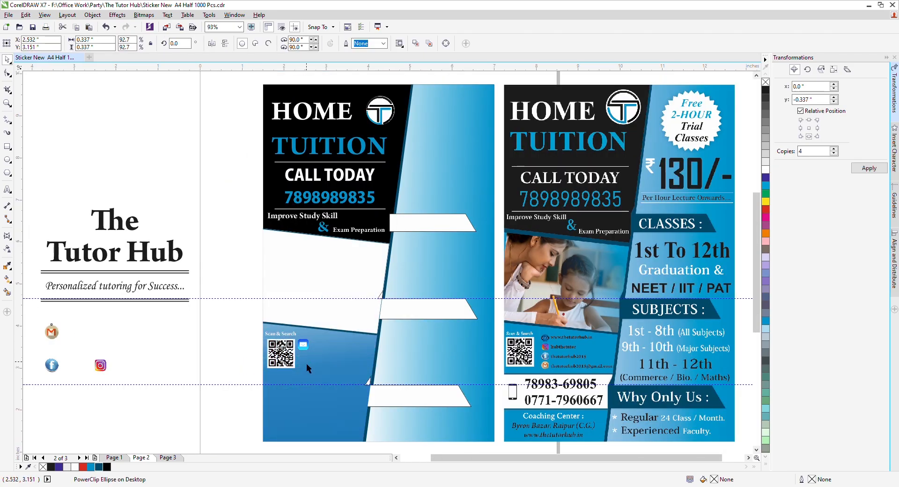
scroll(306, 363, "up", 6)
left_click_drag(392, 445, 369, 421)
left_click(312, 227, "shift")
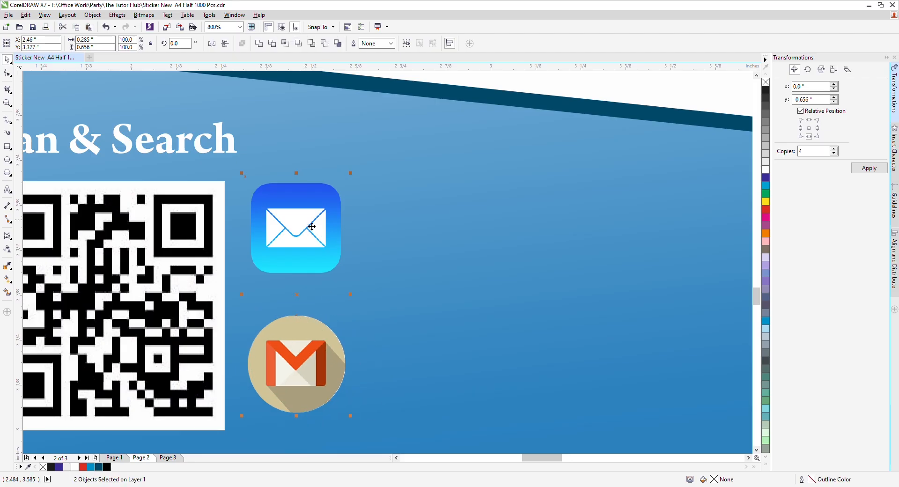
scroll(302, 359, "down", 6)
left_click(192, 357)
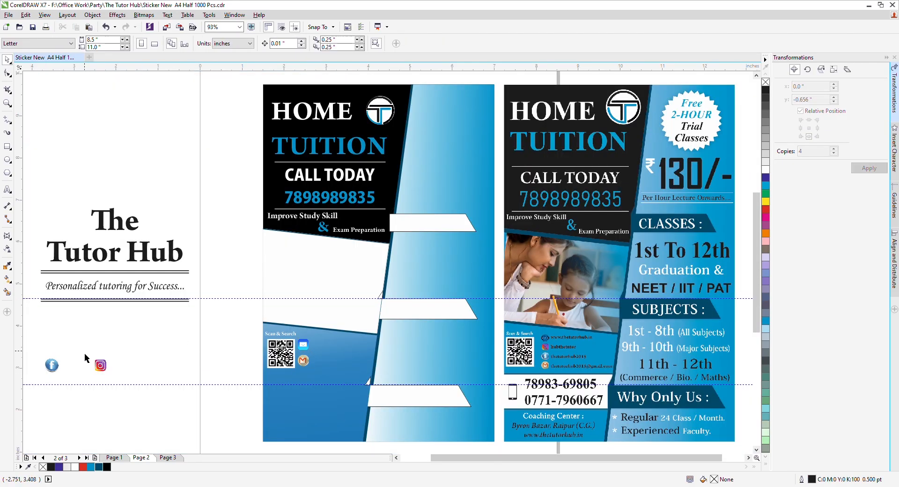
Step: Place the Facebook icon centred under the Gmail icon and shrink it to about 72%
left_click_drag(57, 370, 311, 384)
left_click(305, 362, "shift")
key("c")
left_click(258, 412)
scroll(268, 379, "up", 2)
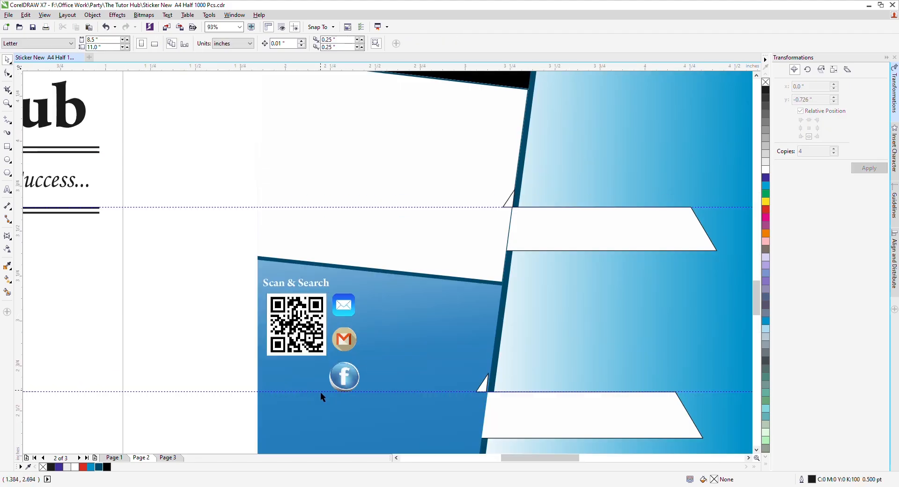
scroll(338, 380, "up", 4)
left_click(367, 358)
mouse_move(403, 331)
left_mouse_down()
mouse_move(396, 339)
mouse_move(395, 331)
left_mouse_up()
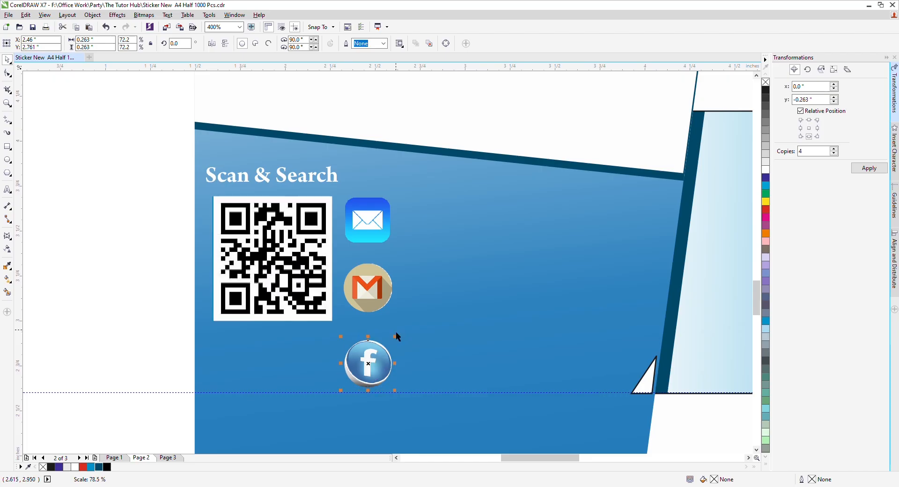
scroll(397, 330, "down", 4)
Step: Place the Instagram icon below the Facebook icon to complete the column
left_click(170, 359)
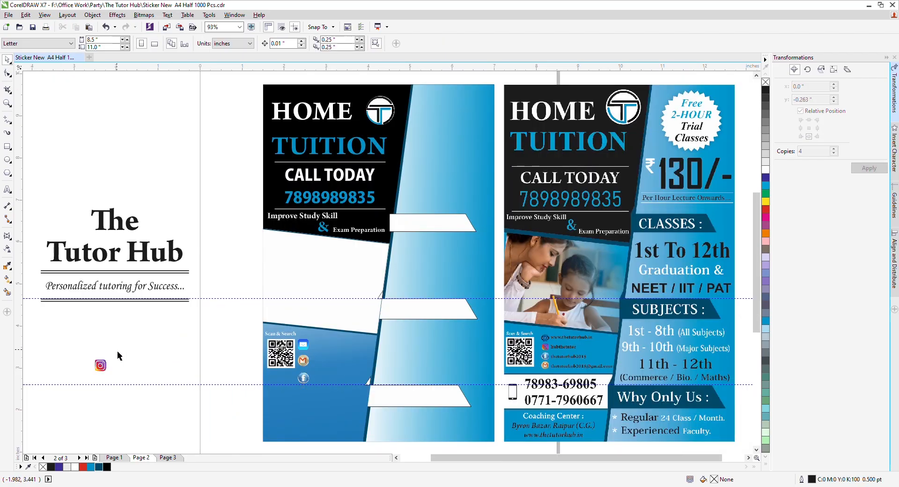
left_click_drag(100, 365, 309, 399)
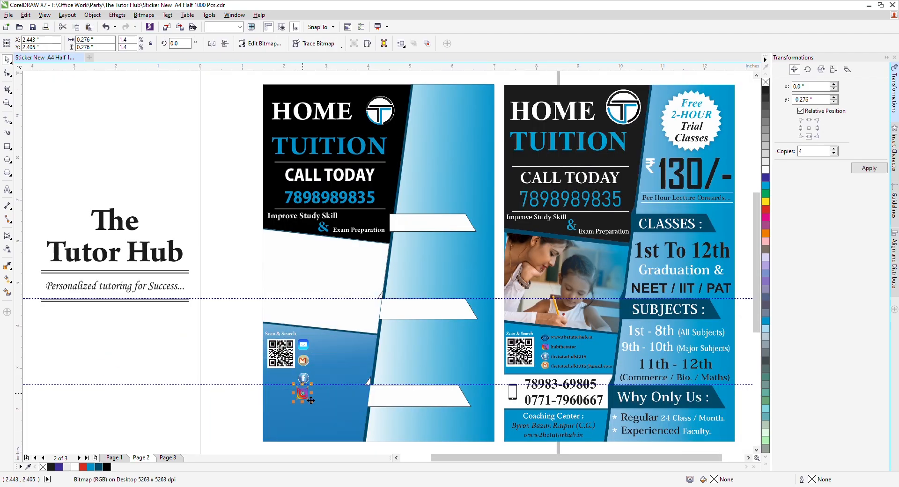
left_click(179, 341)
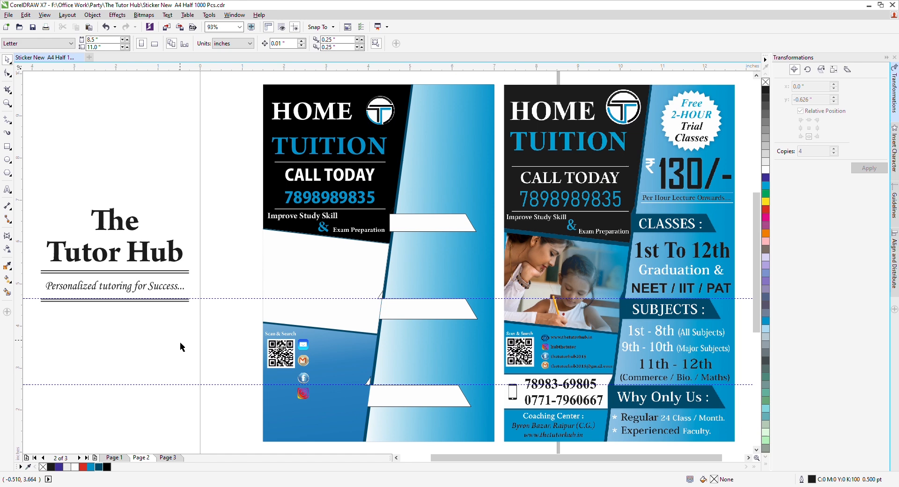
scroll(301, 396, "up", 2)
left_click(305, 397)
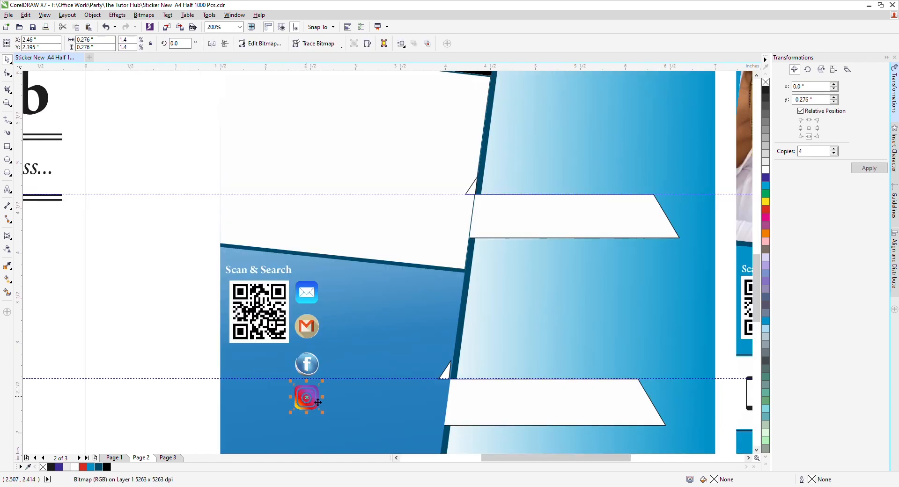
left_click(176, 342)
scroll(175, 342, "down", 2)
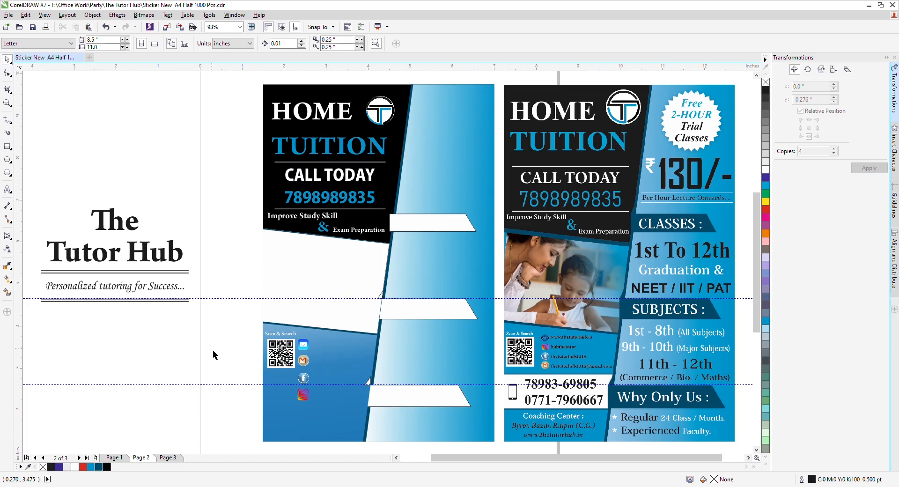
Step: Select the four-icon column without the QR code and scale it down slightly
left_click_drag(235, 406, 383, 330)
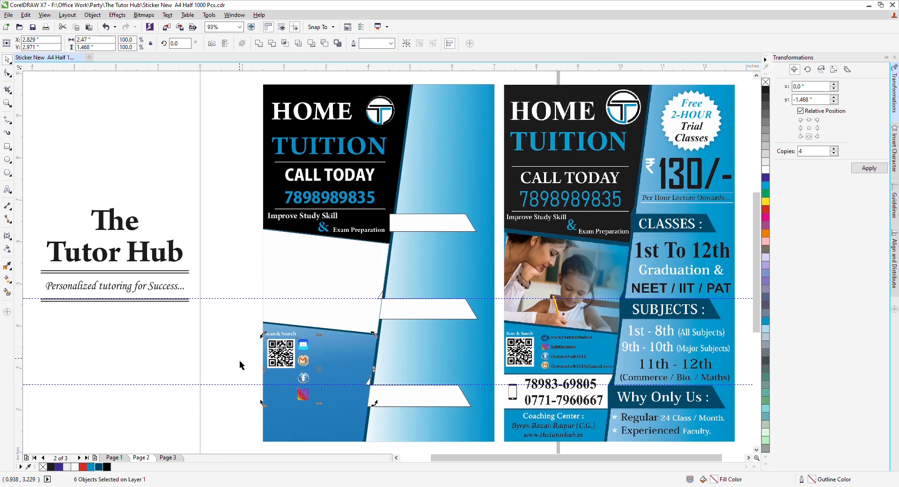
left_click_drag(243, 420, 328, 339)
left_click(290, 368)
left_click(290, 369, "shift")
left_click_drag(319, 412, 310, 381)
scroll(287, 390, "up", 2)
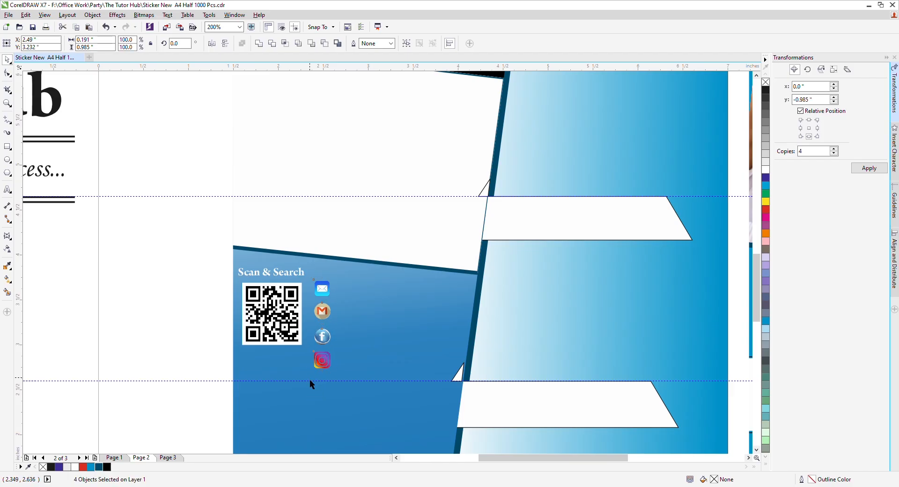
left_click(176, 354)
key("F3")
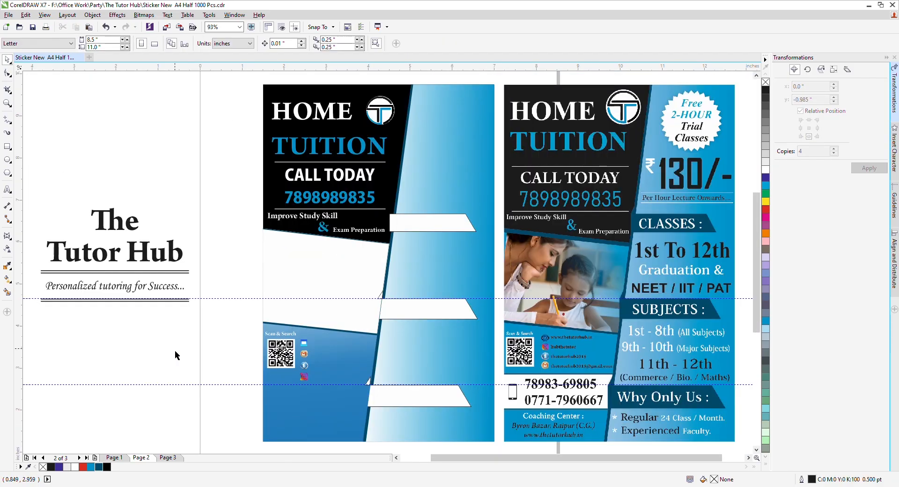
Step: Enlarge the QR code and nudge it into position beside the icons
left_click(282, 356)
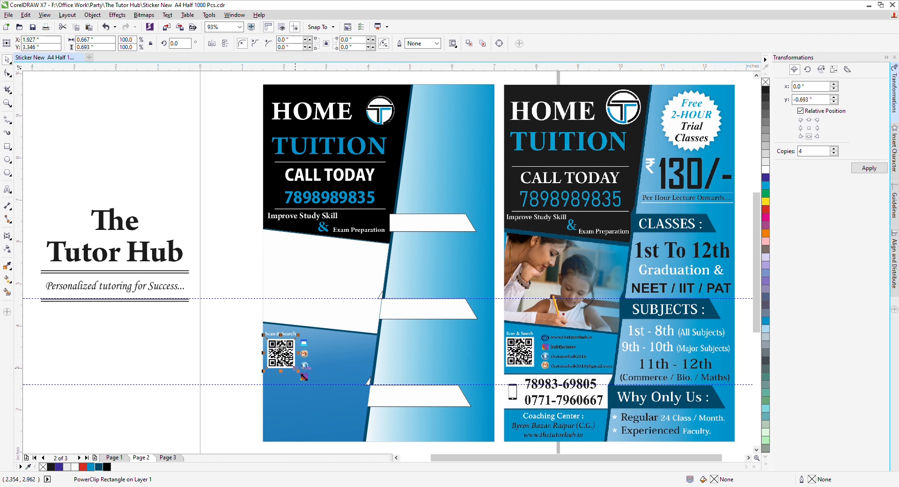
left_click_drag(296, 369, 305, 380)
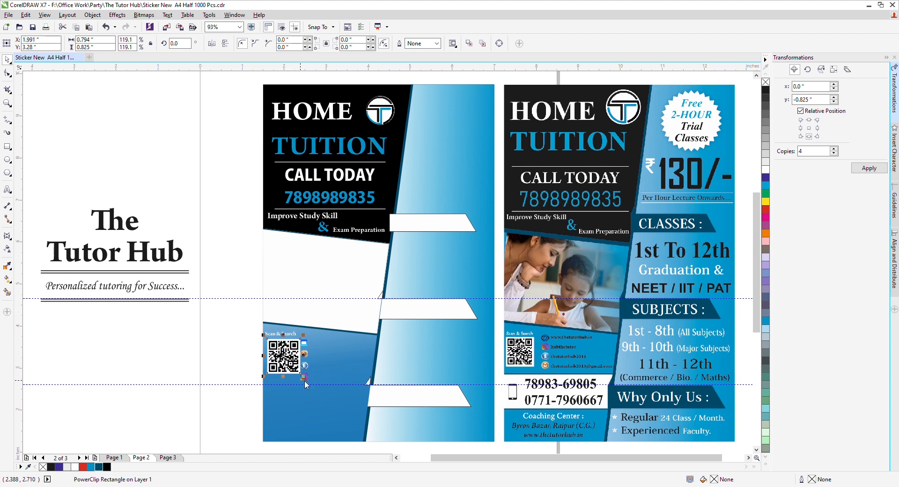
key("Left")
key("Left")
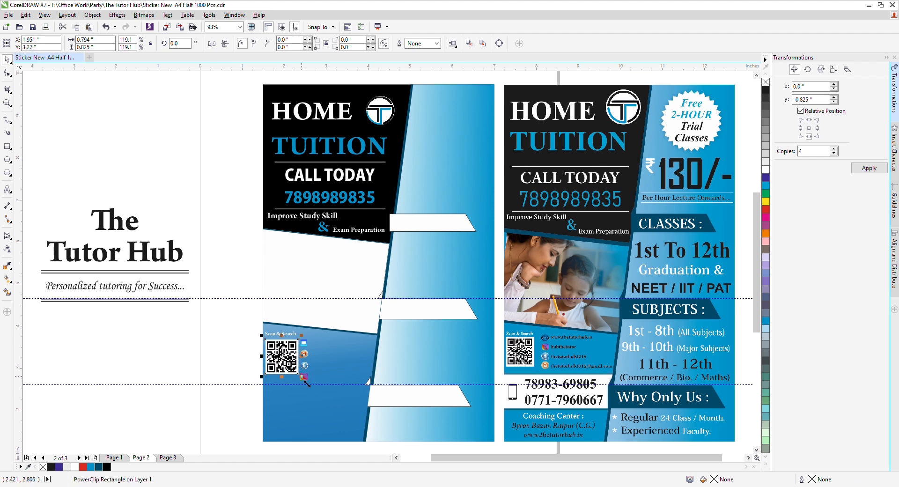
key("Down")
key("Down")
key("Down")
key("Down")
key("Down")
key("Down")
key("Down")
key("Down")
key("Down")
key("Down")
key("Down")
key("Down")
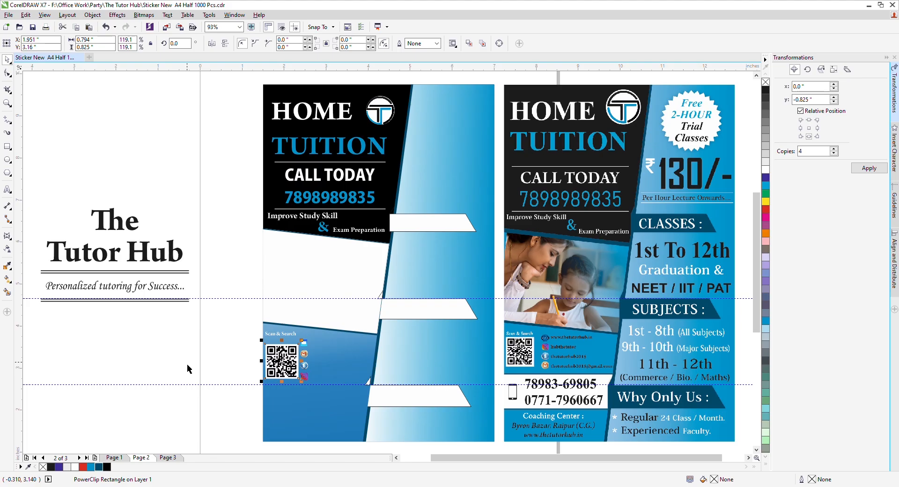
key("Up")
key("Up")
key("Up")
key("Up")
key("Up")
key("Up")
key("Up")
key("Up")
key("Up")
key("Up")
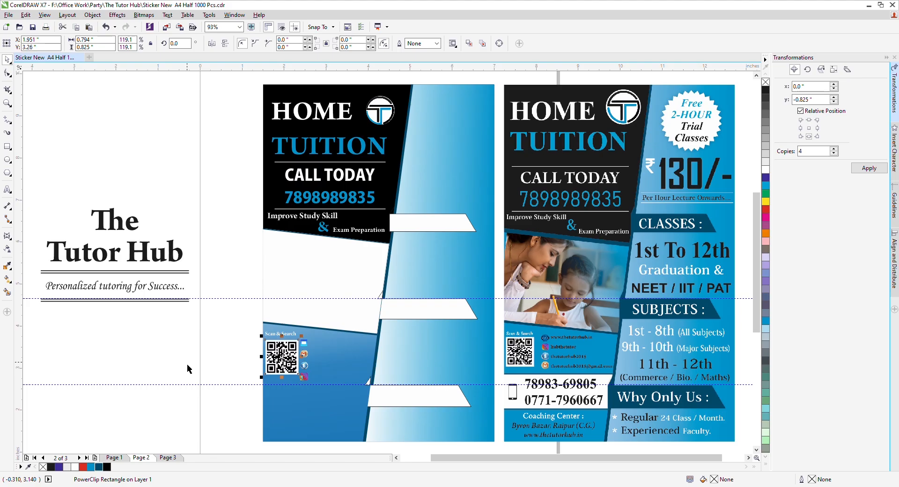
left_click(187, 364)
left_click(293, 338)
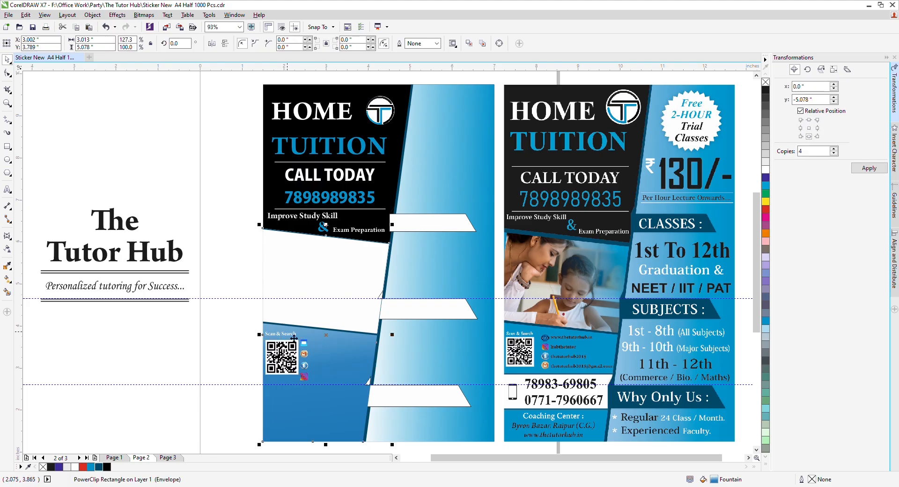
left_click(292, 335)
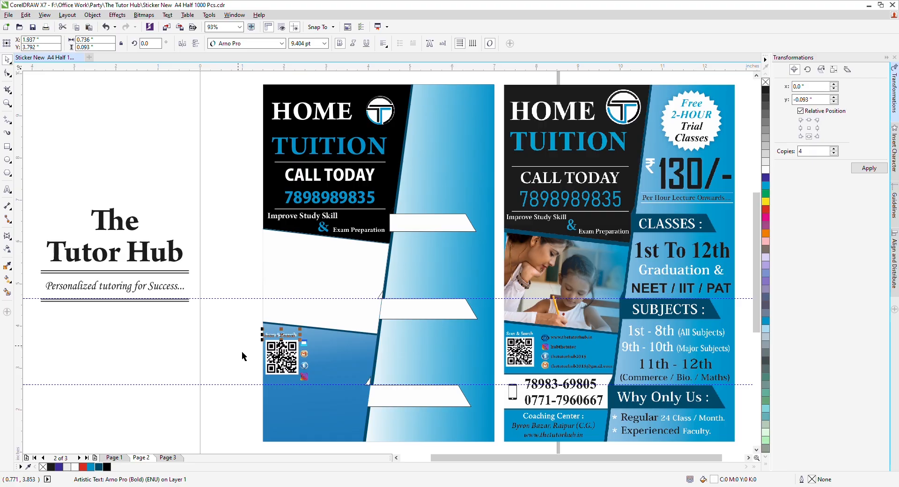
left_click(224, 342)
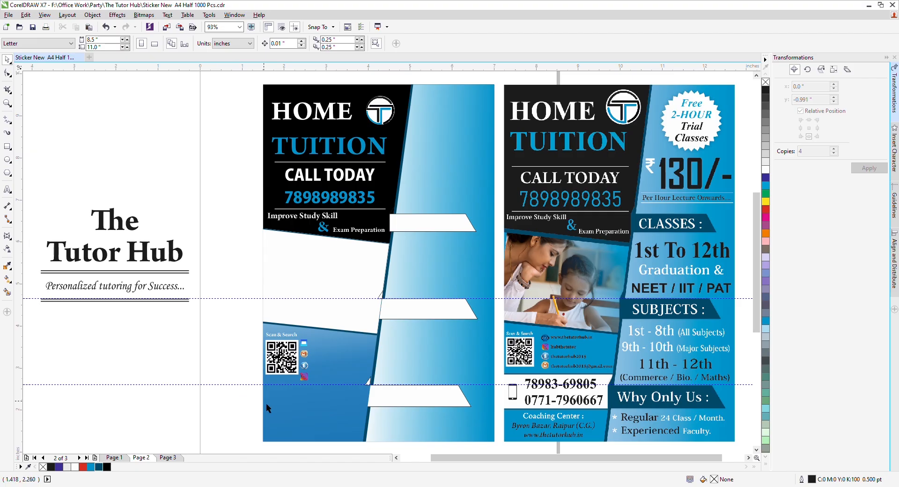
Step: Draw a rectangle from the left flyer's lower-left corner
left_click(7, 147)
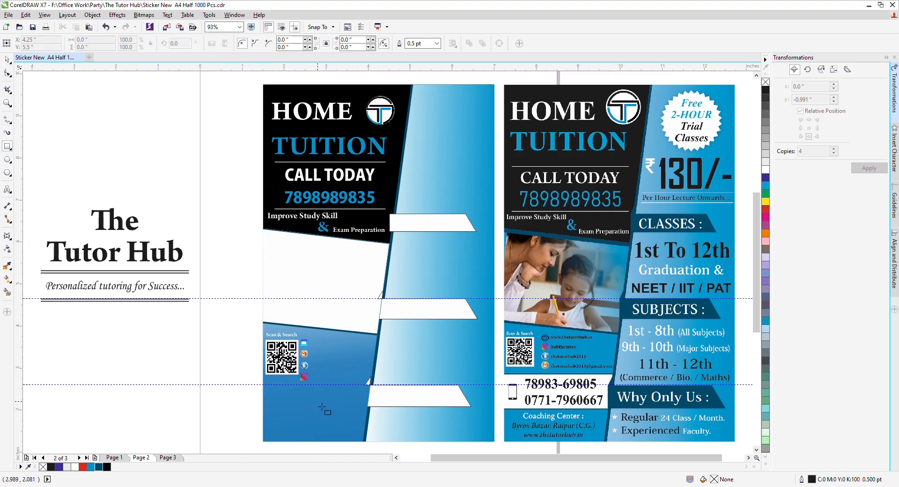
left_click_drag(264, 386, 379, 415)
key("space")
left_click(180, 407)
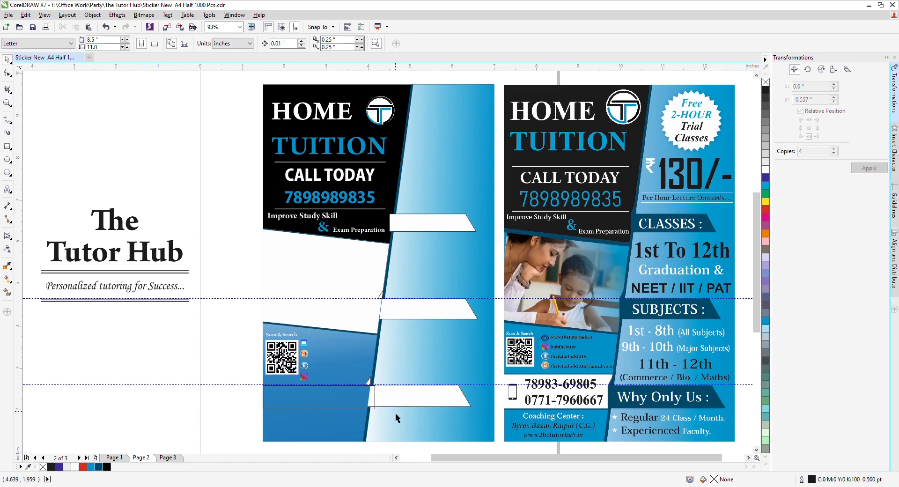
Step: Bring the lower white banner to the front and check the middle and upper banners
left_click(410, 406)
key("shift+Page_Up")
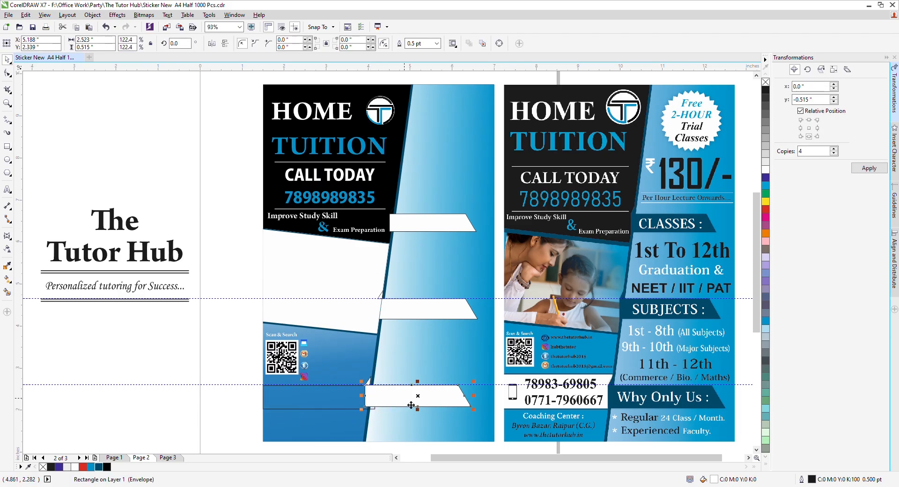
left_click(395, 318)
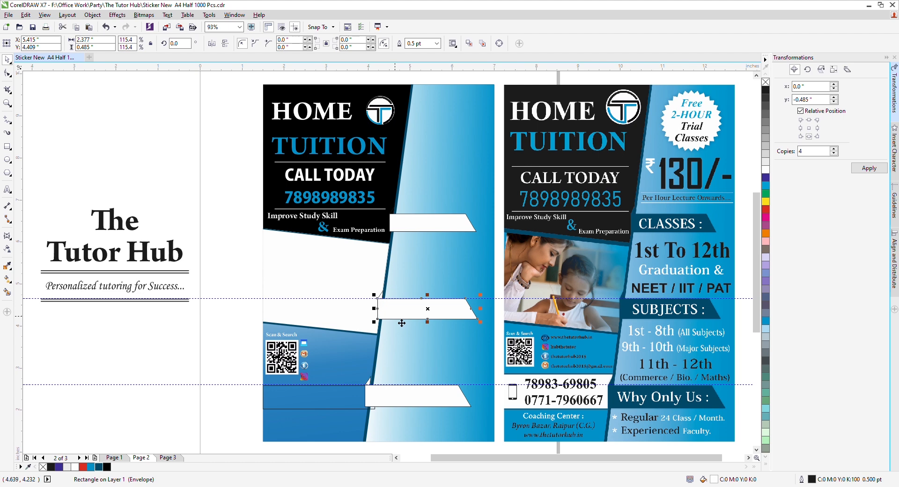
left_click(427, 233)
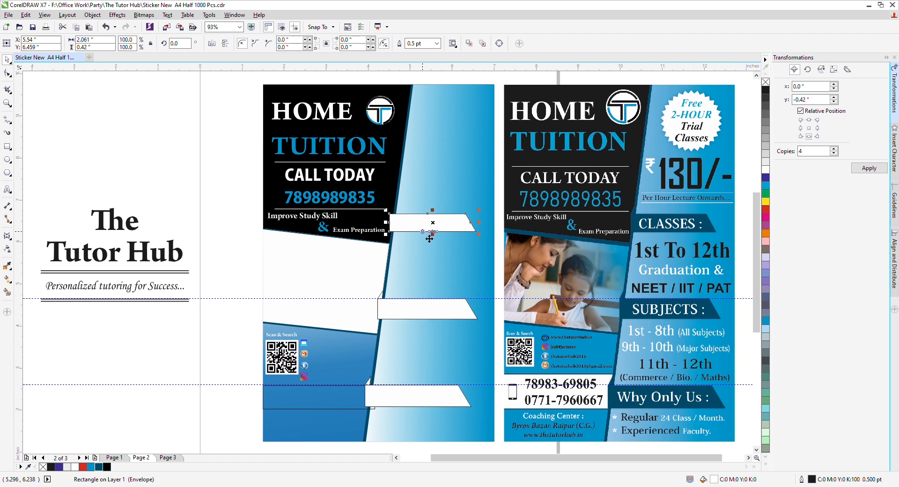
left_click(179, 170)
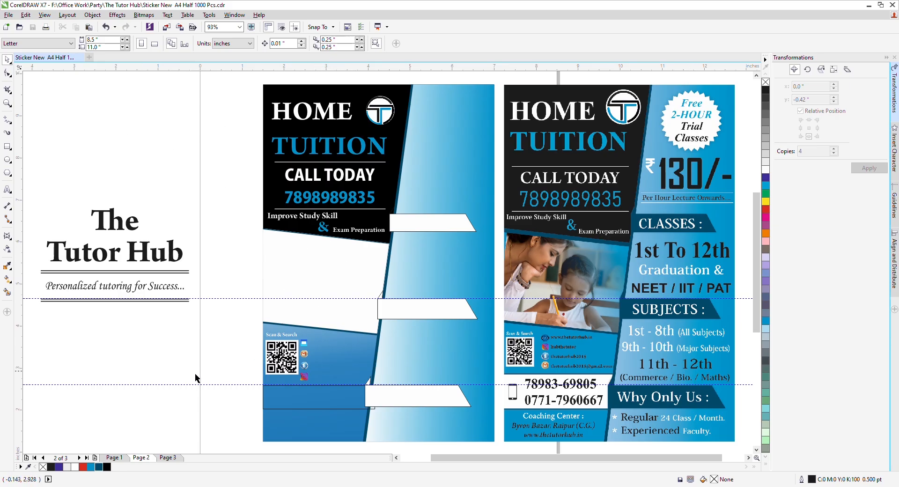
left_click_drag(289, 214, 336, 347)
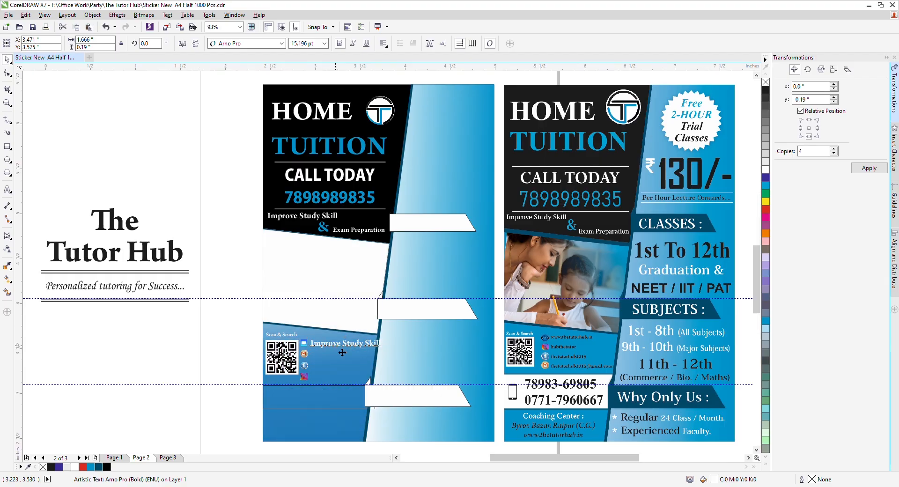
scroll(336, 346, "up", 3)
key("F8")
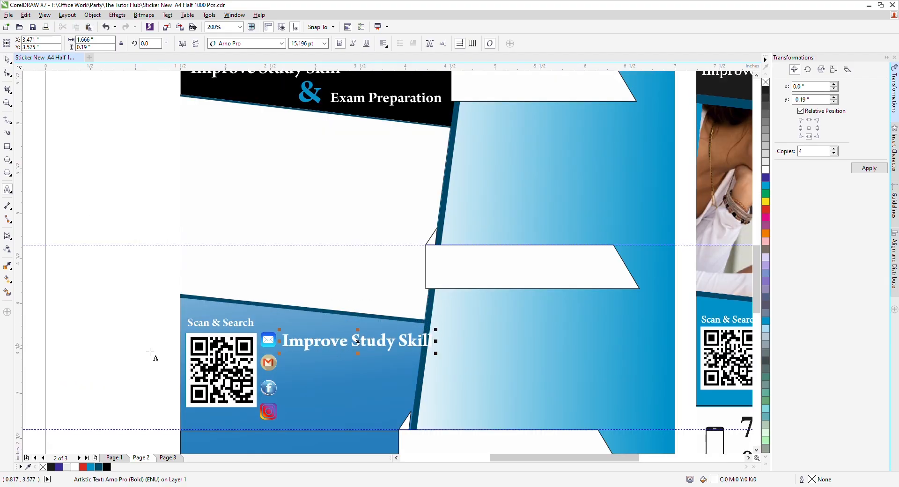
scroll(380, 361, "down", 3)
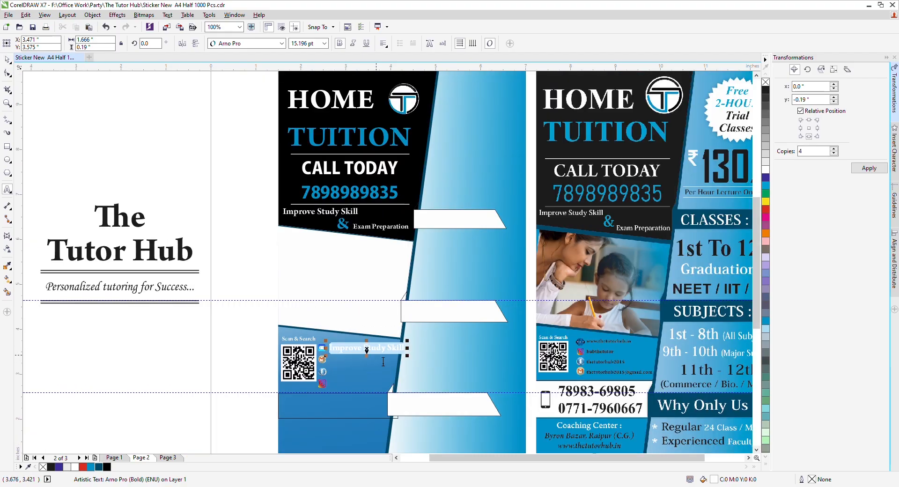
type("www.")
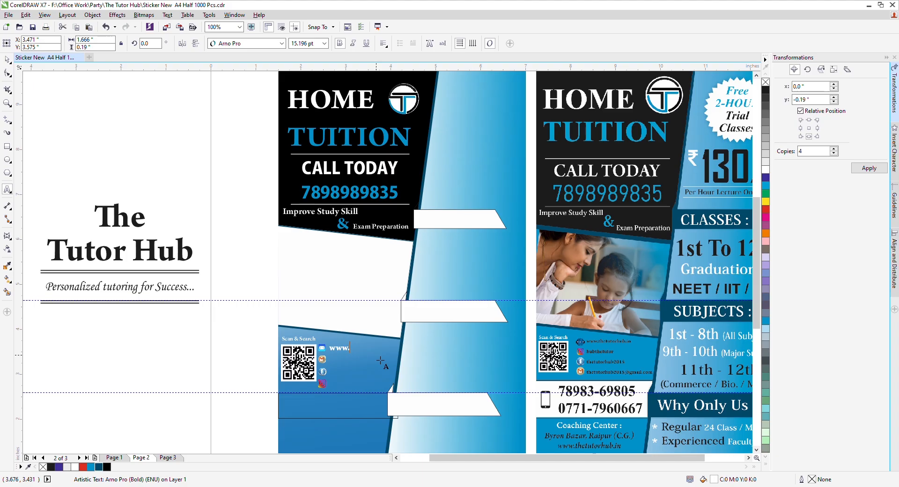
type("thetutorhub.in")
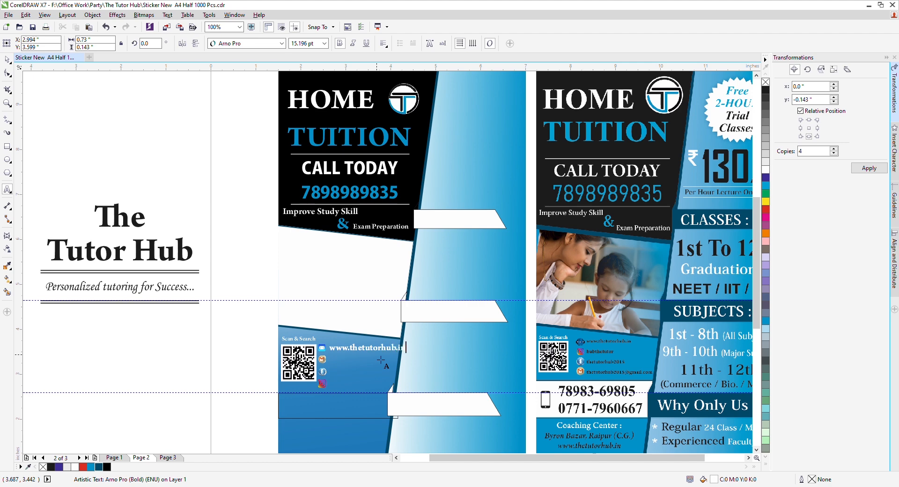
key("ctrl+space")
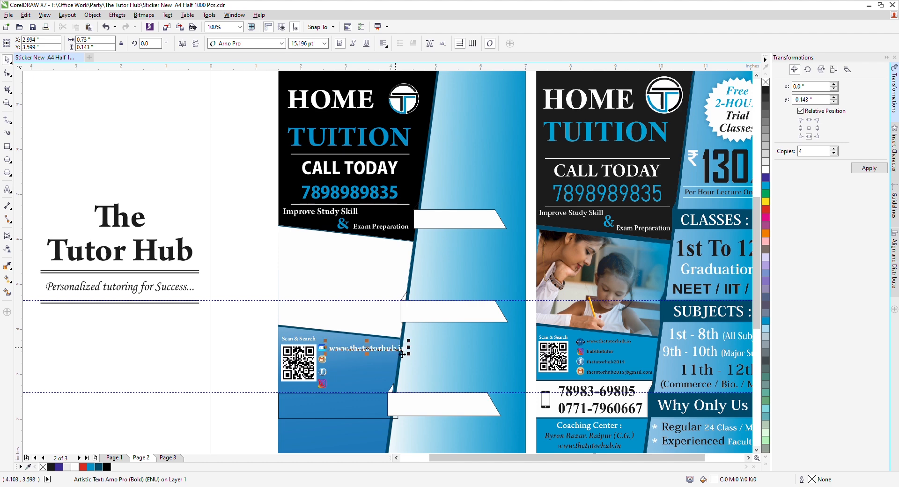
left_click_drag(415, 349, 401, 343)
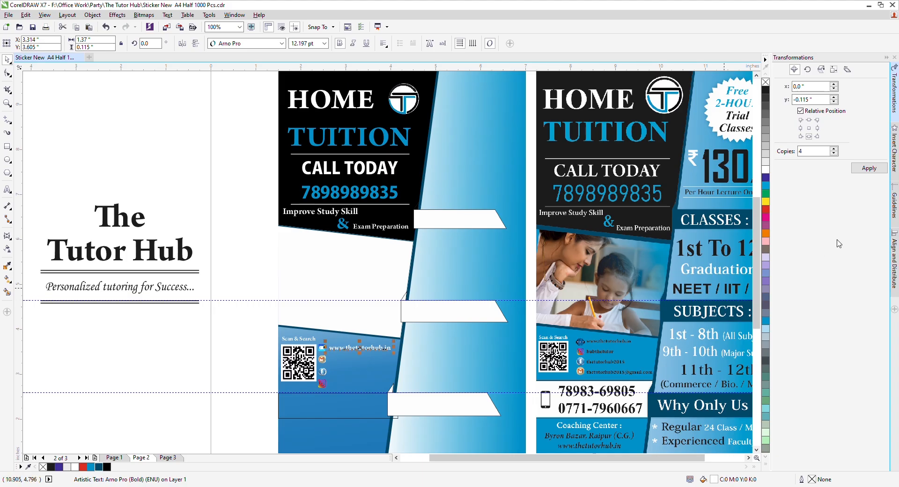
left_click(176, 386)
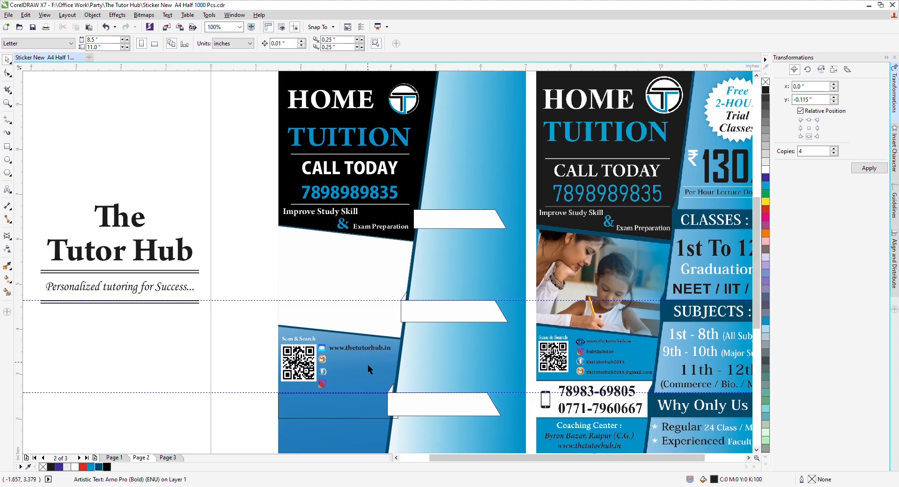
Step: Duplicate the website line beside the Gmail icon, edit it to the business e-mail, and shrink it
scroll(367, 364, "up", 2)
left_click_drag(351, 331, 345, 356)
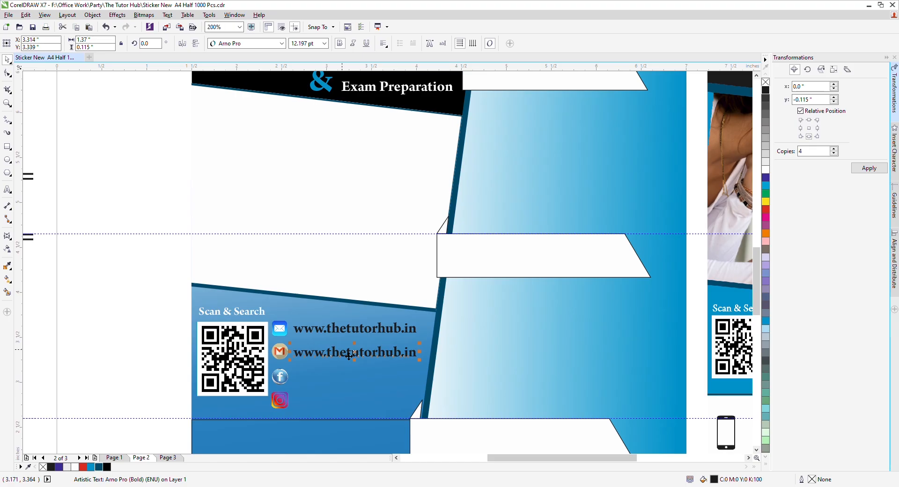
scroll(349, 356, "down", 2)
double_click(344, 355)
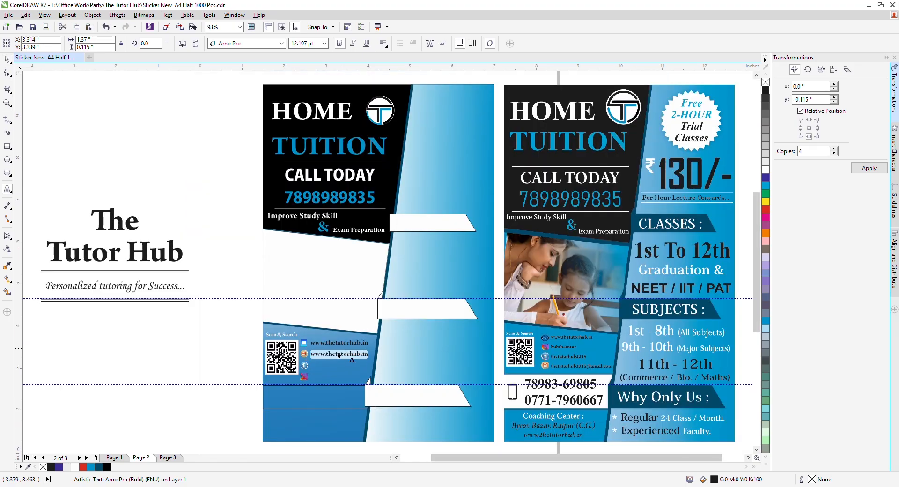
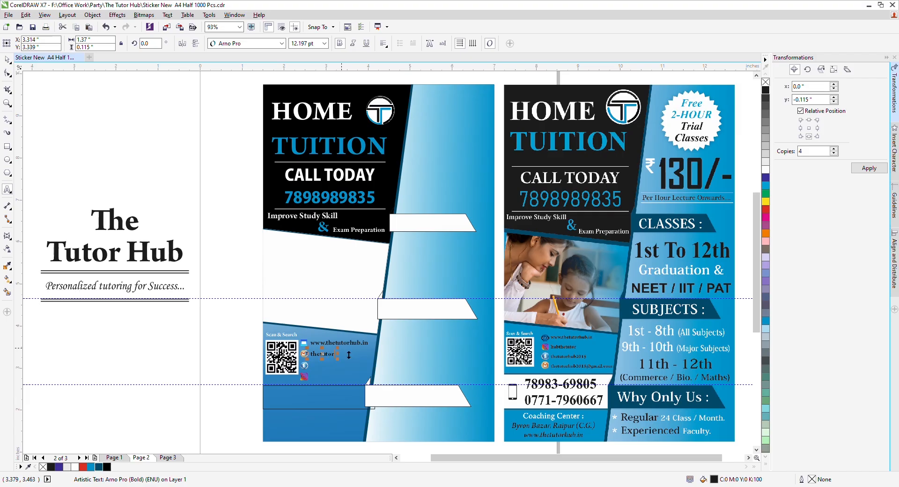
key("ctrl+space")
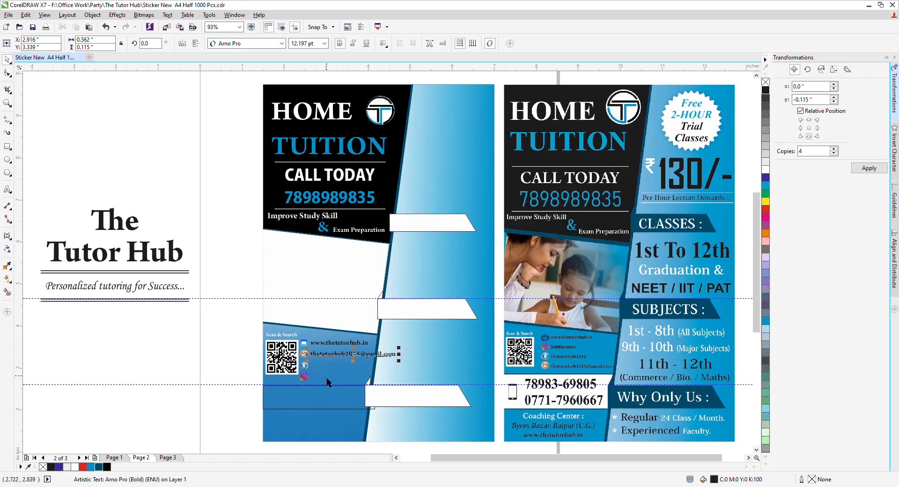
left_click_drag(399, 355, 378, 351)
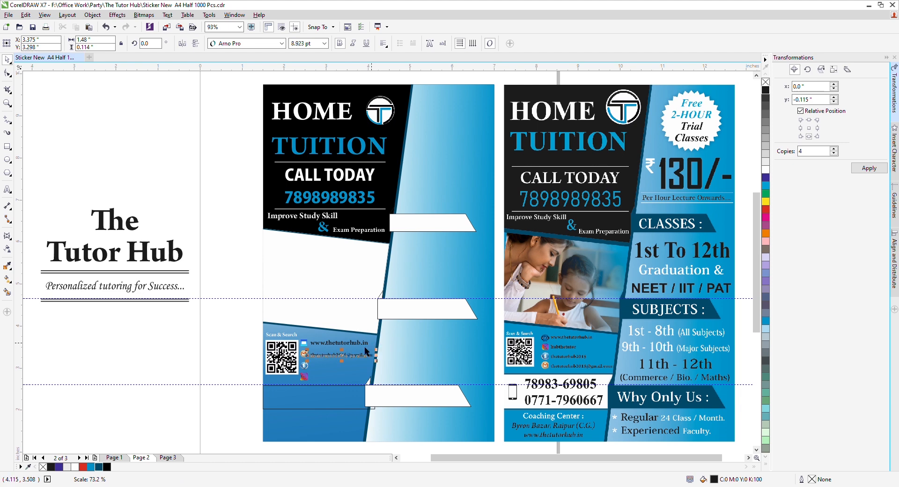
left_click(120, 368)
scroll(327, 382, "up", 2)
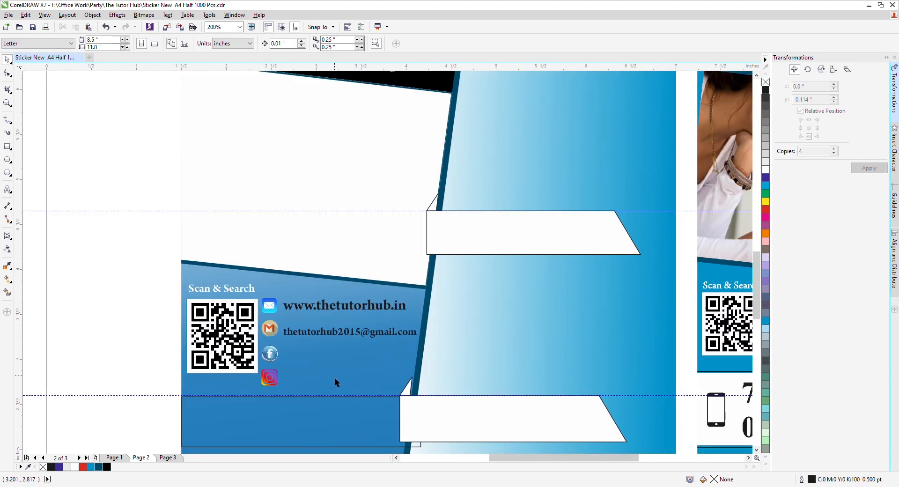
left_click_drag(321, 334, 424, 359)
right_click(324, 357)
double_click(361, 358)
key("Delete")
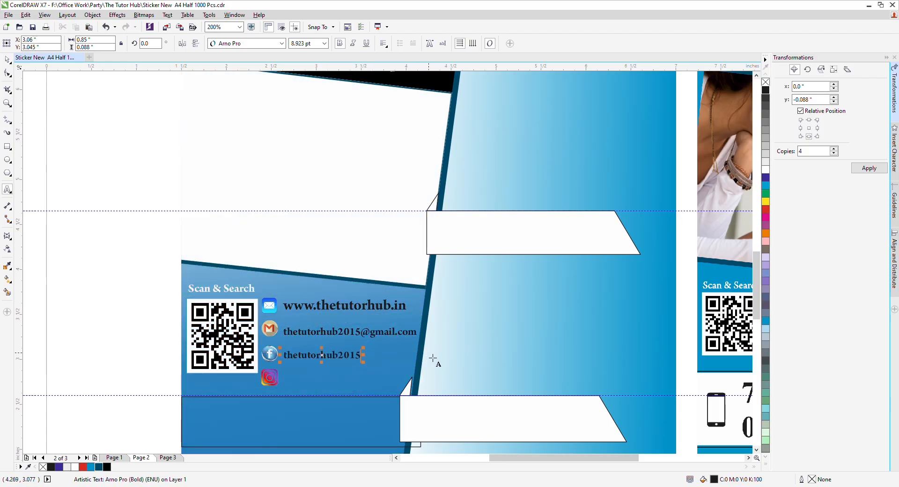
scroll(428, 353, "down", 1)
key("ctrl+space")
left_click(243, 334)
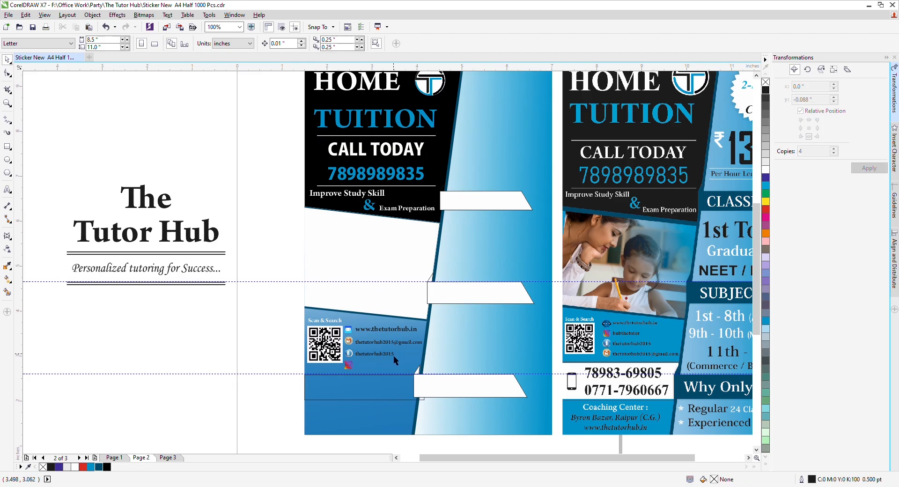
Step: Copy the Facebook handle to the Instagram row and edit it to the Instagram handle
left_click_drag(378, 356, 379, 368)
right_click(379, 368)
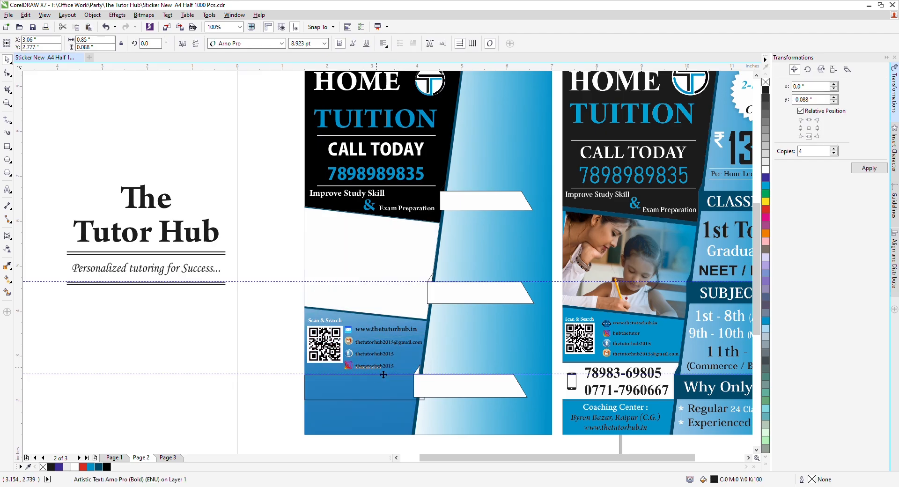
double_click(375, 366)
type("hub")
key("ctrl+space")
left_click(226, 331)
Step: Save the flyer and stretch the rectangle below the contact block taller
key("ctrl+s")
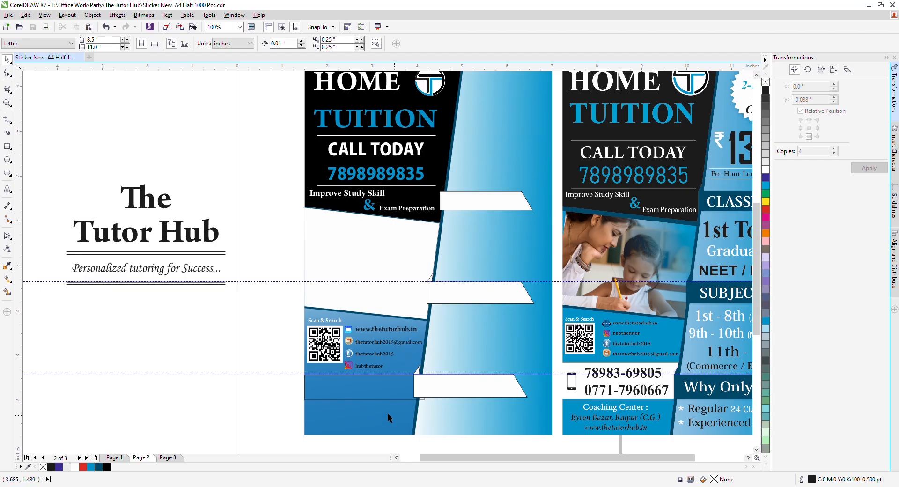
left_click(360, 399)
left_click_drag(364, 400, 373, 420)
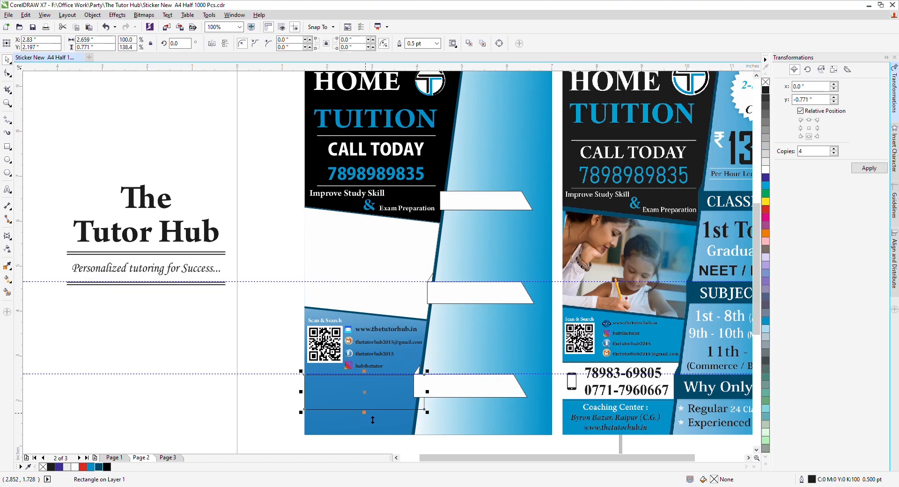
Step: Fill the rectangle white, widen it slightly left, and give it a 1.0 pt outline
left_click(766, 170)
scroll(305, 395, "up", 2)
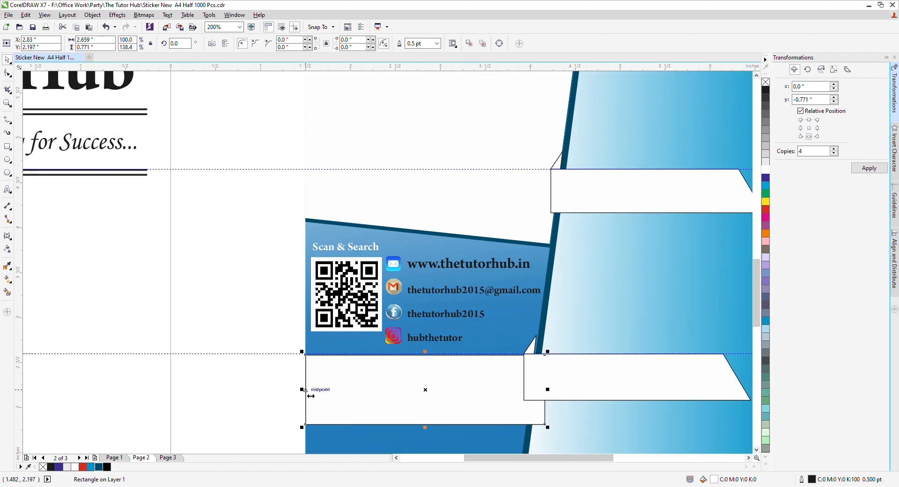
left_click_drag(305, 396, 301, 394)
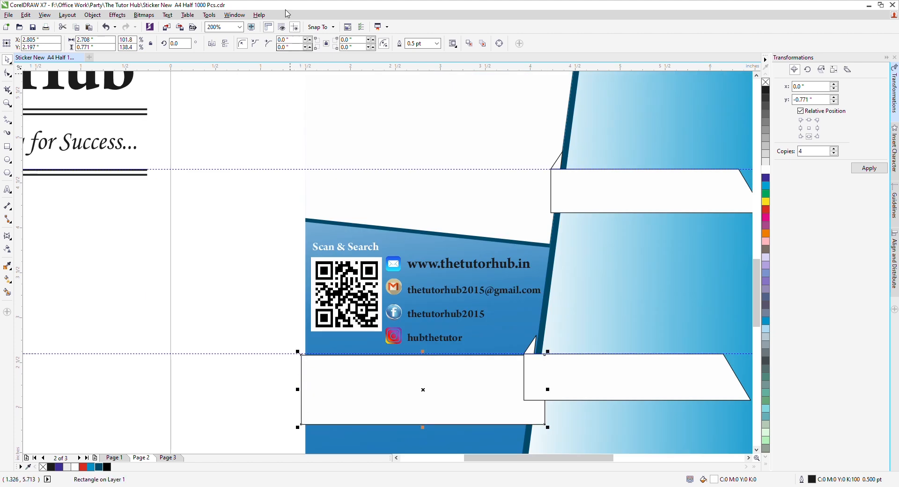
left_click(413, 47)
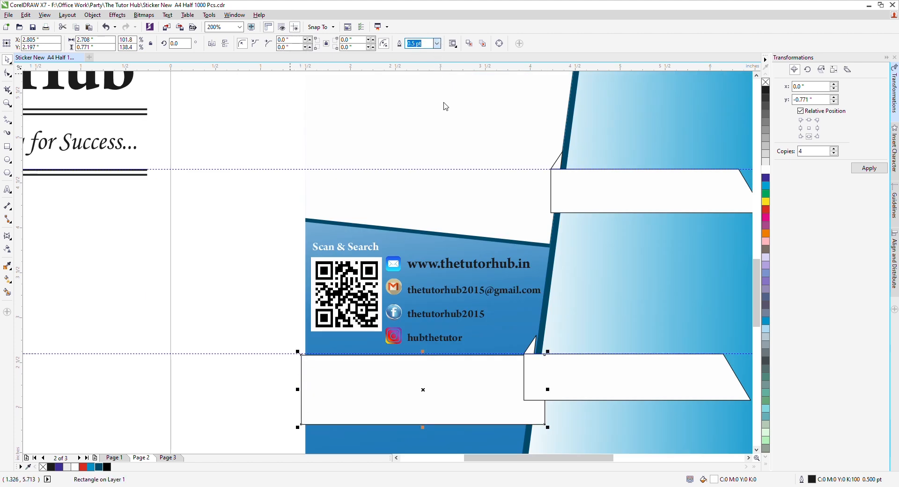
type("1")
key("Return")
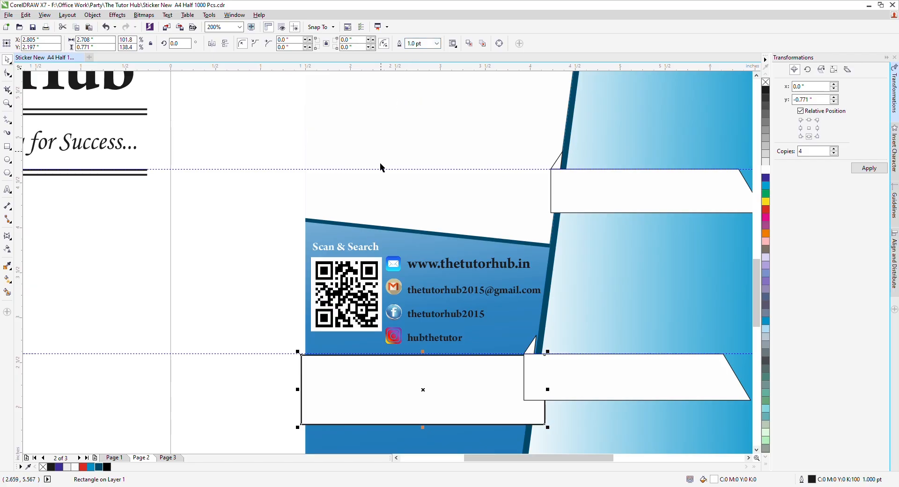
scroll(434, 229, "down", 2)
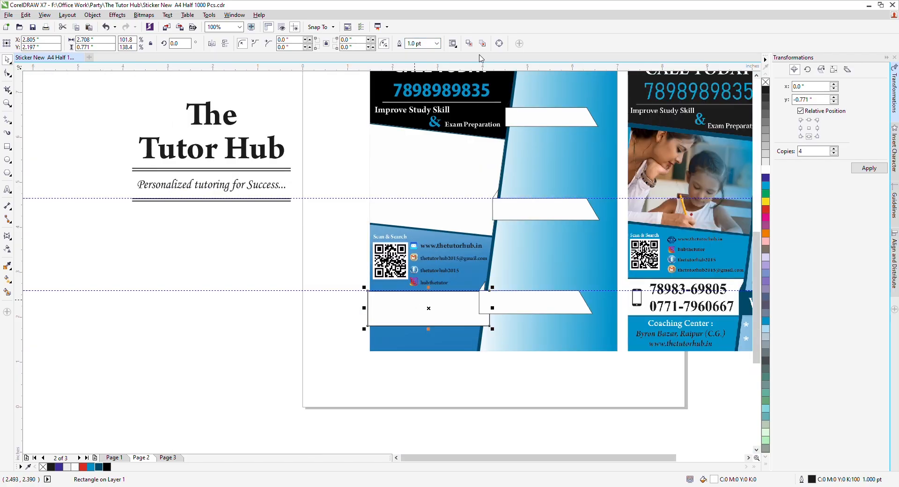
Step: Delete the lower horizontal guideline from the page
left_click(443, 342)
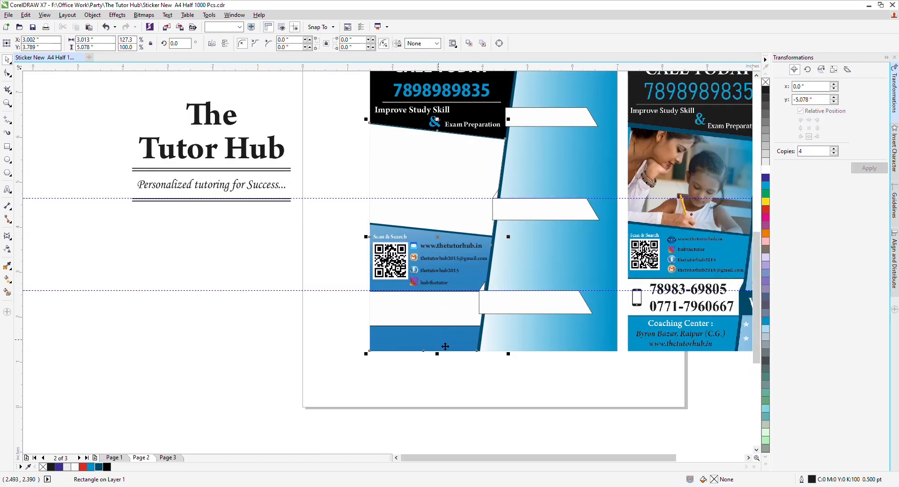
left_click(229, 300)
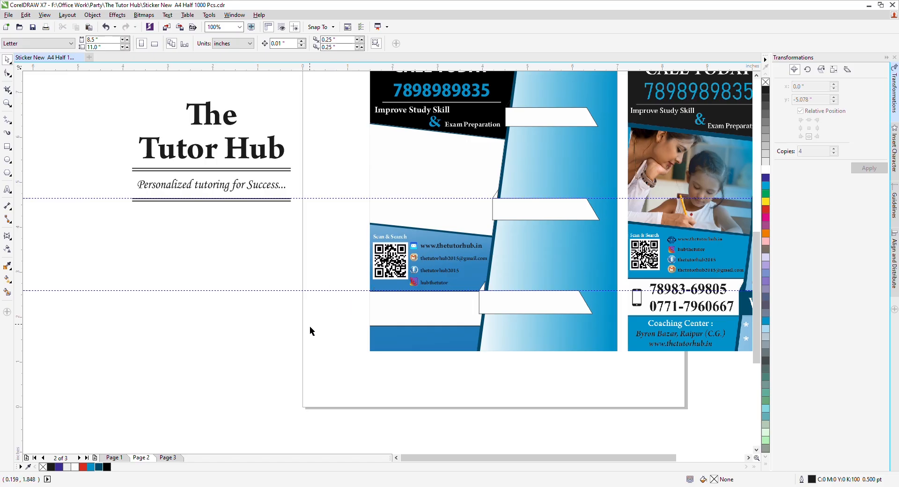
left_click(359, 291)
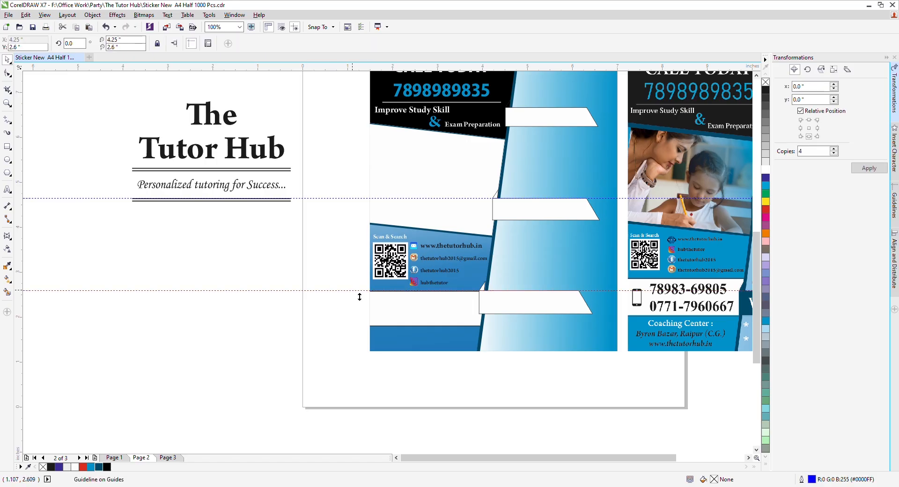
left_click_drag(360, 297, 354, 205)
key("Delete")
key("F4")
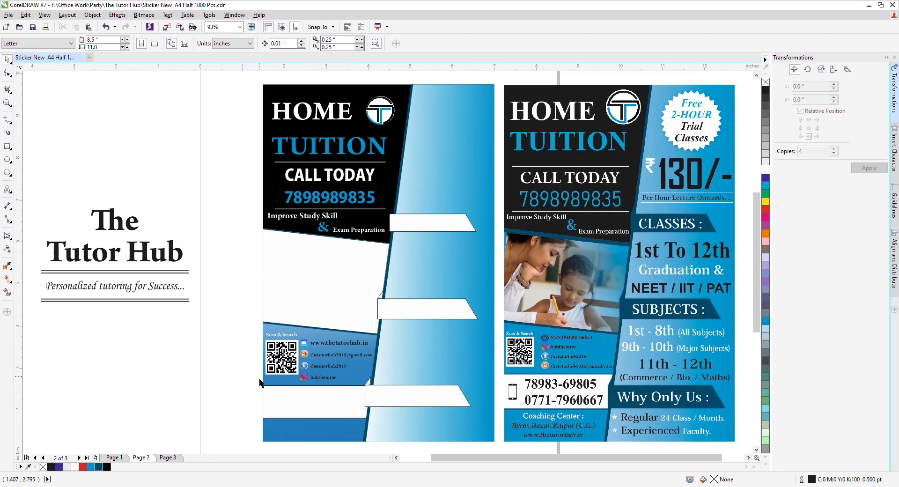
Step: Group the QR code with its 'Scan & Search' caption
left_click_drag(259, 377, 306, 329)
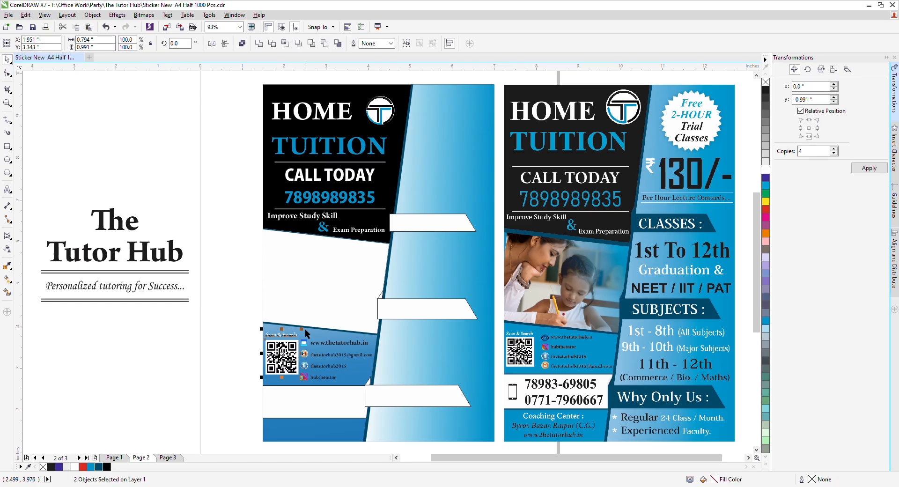
key("ctrl+g")
left_click(297, 371)
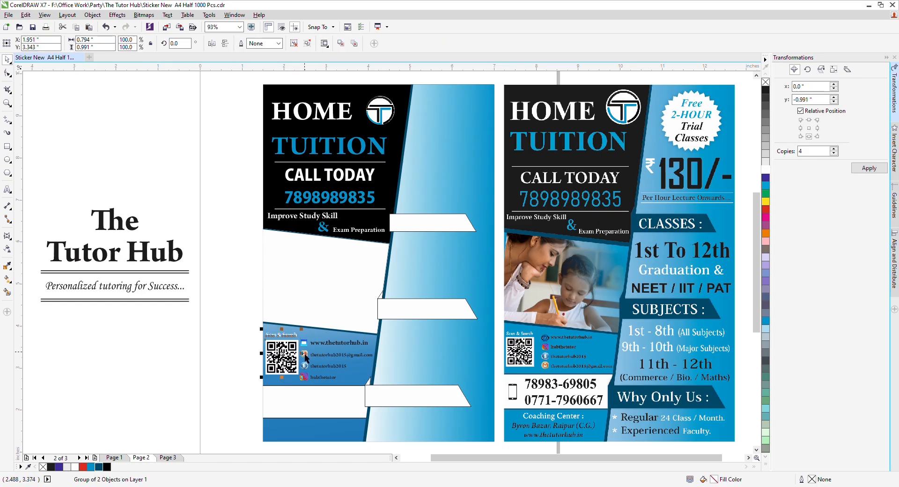
left_click(240, 383)
Step: Nudge the QR code group slightly higher and save the document
left_click(283, 372)
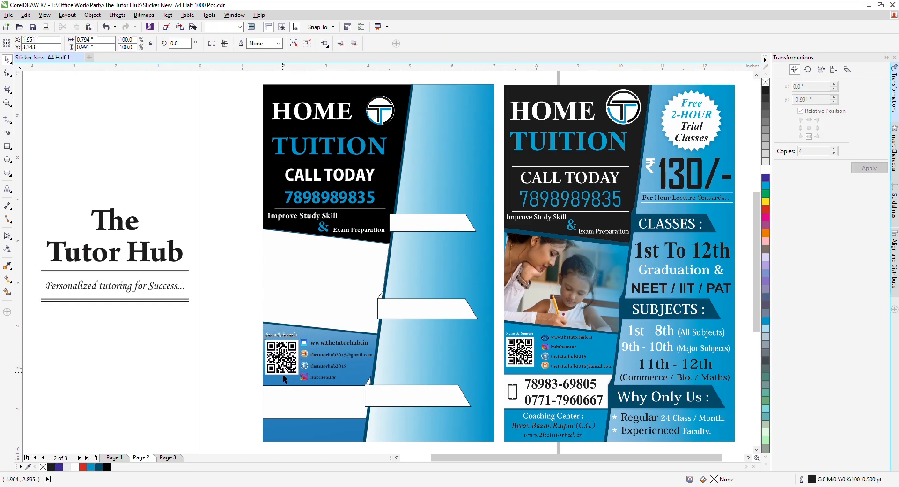
key("Down")
key("Down")
key("Down")
key("Down")
key("Down")
key("Down")
key("Down")
key("Down")
key("Down")
key("Down")
key("Down")
key("Down")
key("Down")
key("Down")
key("Down")
key("Down")
key("Down")
key("Down")
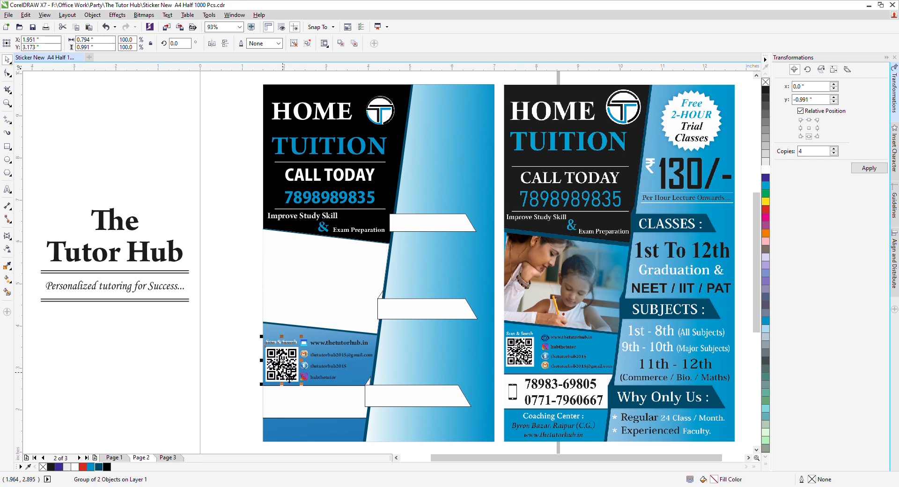
key("Up")
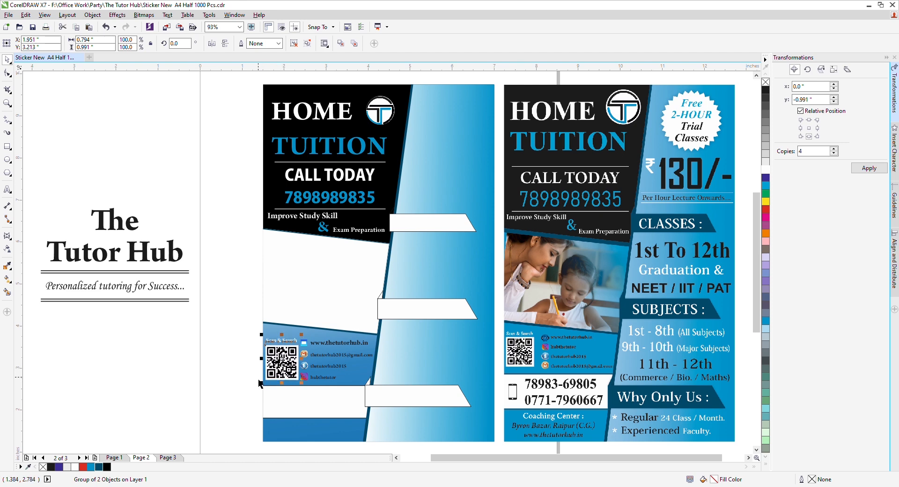
left_click(243, 389)
key("ctrl+s")
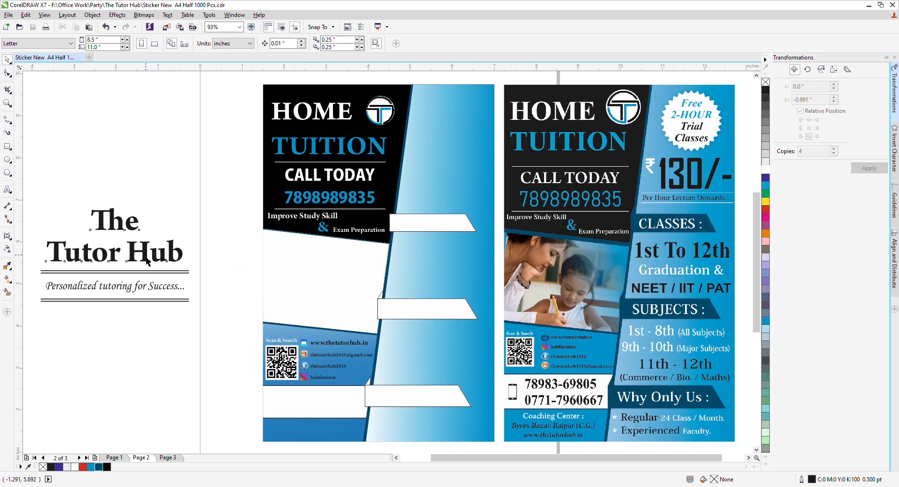
Step: Copy The Tutor Hub text onto the flyer, retype it as 'Photo' and tilt it
left_click_drag(147, 262, 340, 307)
double_click(344, 307)
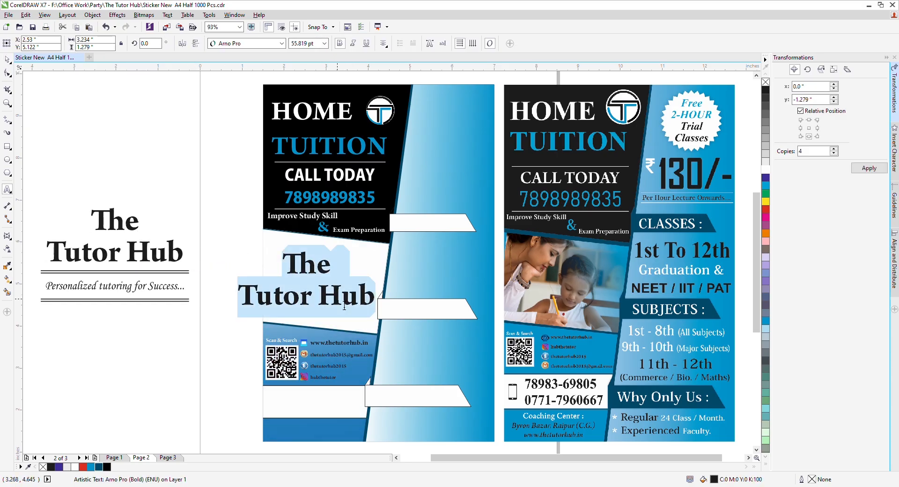
type("Photo")
key("ctrl+space")
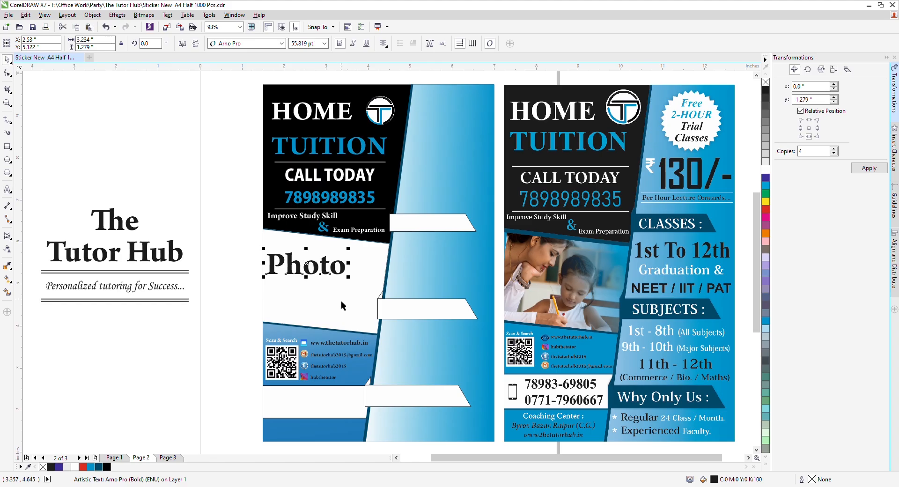
left_click(328, 264)
left_click_drag(351, 251, 329, 291)
Step: Move the Photo text into the white area and delete The Tutor Hub logo beside the page
left_click(207, 248)
left_click(315, 273)
left_click_drag(209, 176, 34, 355)
key("Delete")
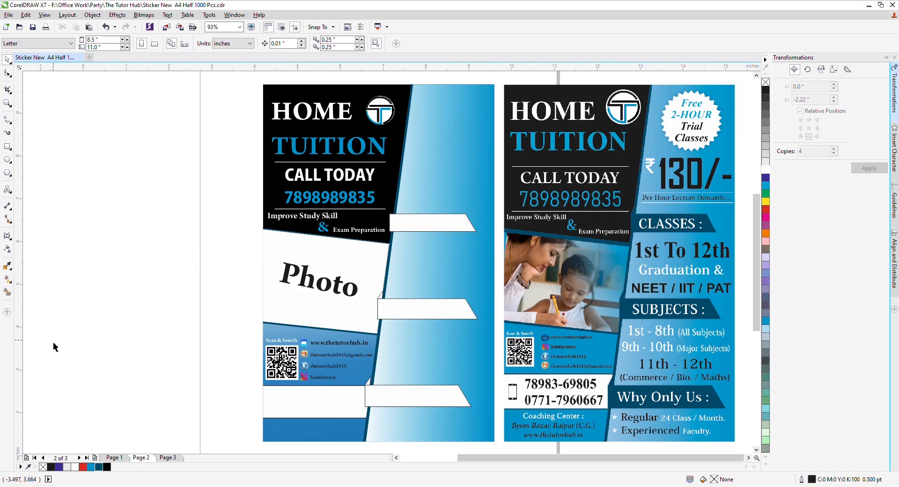
key("F4")
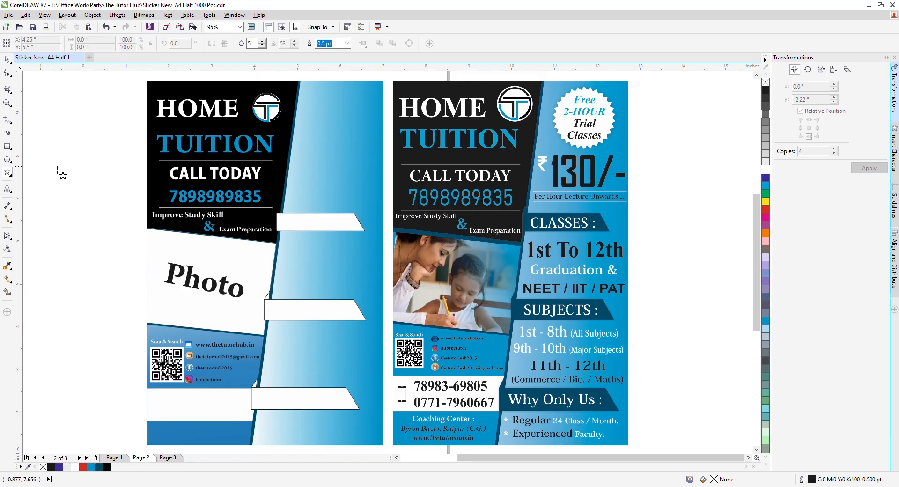
Step: Draw a star beside the flyer with 30 points and sharpness 10
left_click_drag(65, 155, 134, 229)
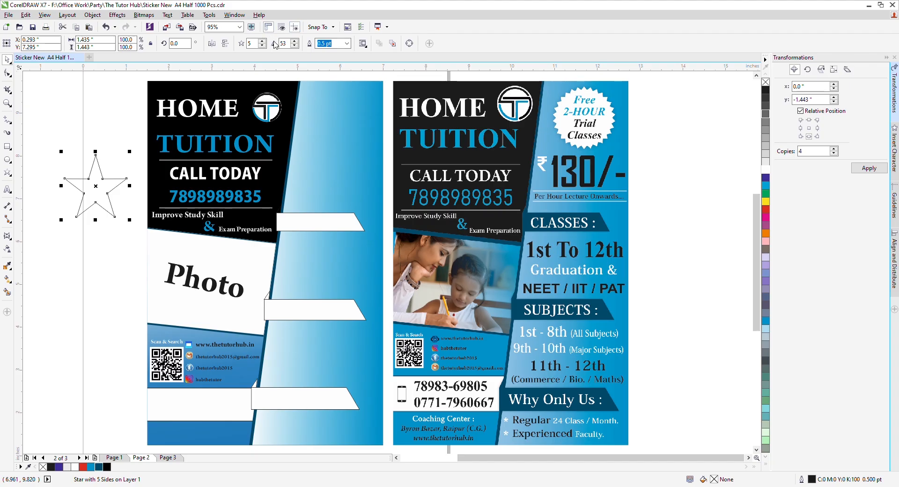
left_click(249, 43)
type("30")
key("Return")
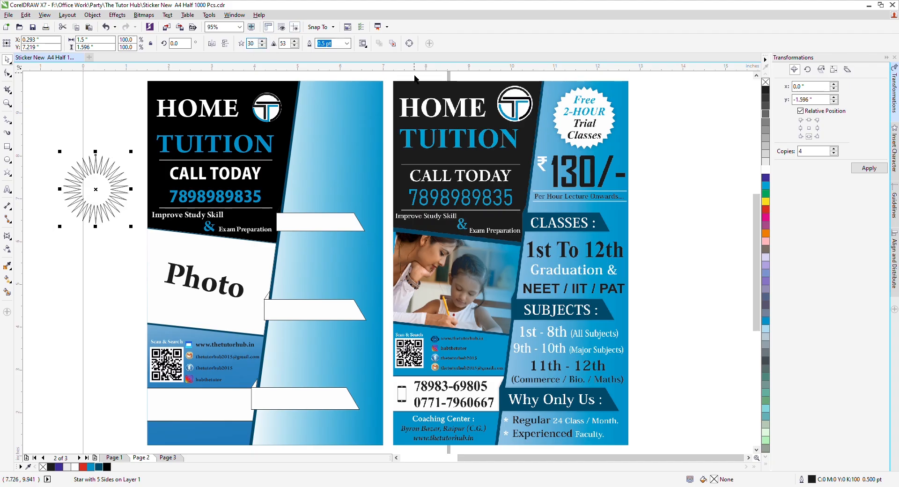
left_click(283, 44)
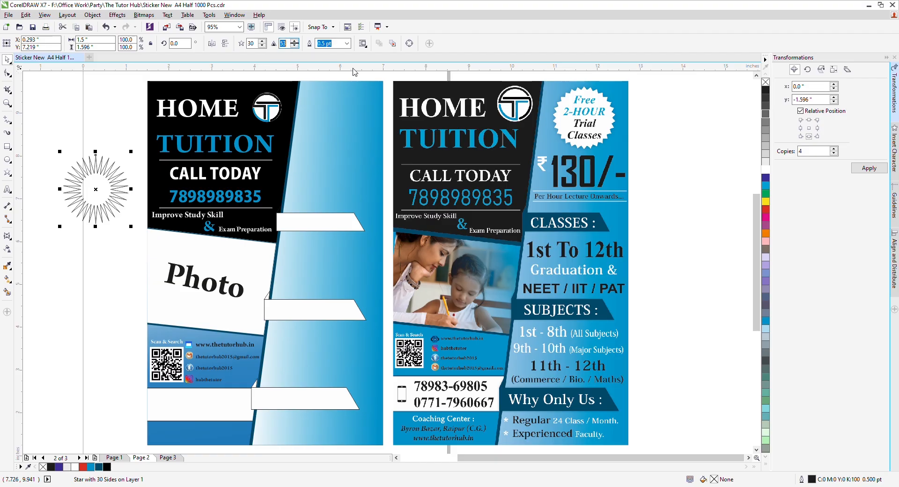
left_click(251, 44)
double_click(252, 45)
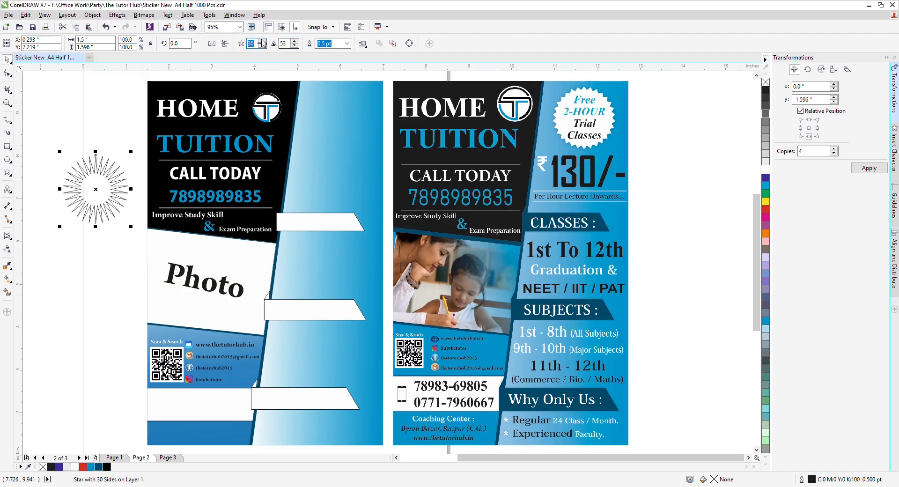
left_click(288, 44)
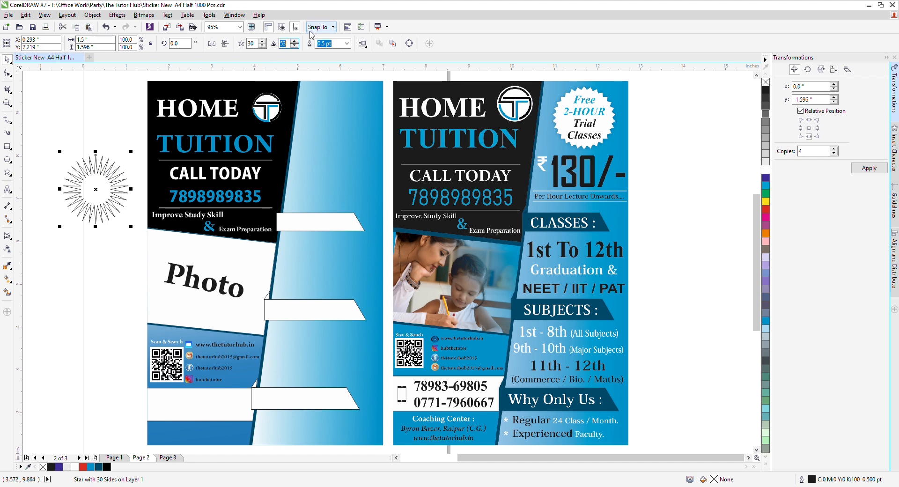
type("10")
key("Return")
Step: Resize the star to 1.5 by 1.5 inches
left_click(84, 188)
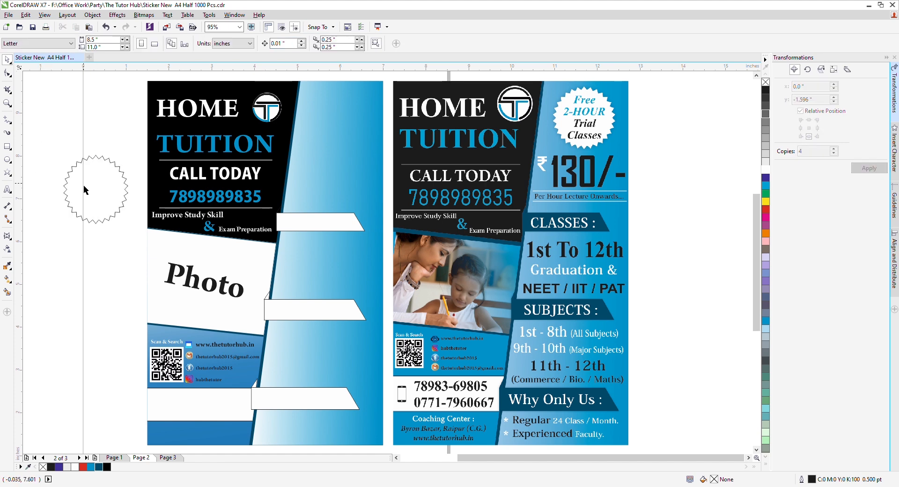
left_click(128, 189)
left_click_drag(131, 189, 139, 189)
left_click(118, 124)
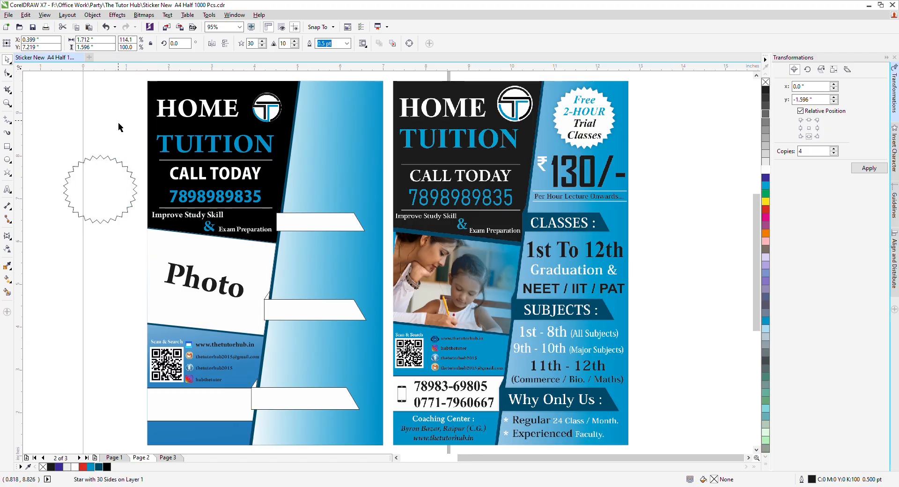
left_click(99, 193)
left_click_drag(140, 150, 134, 157)
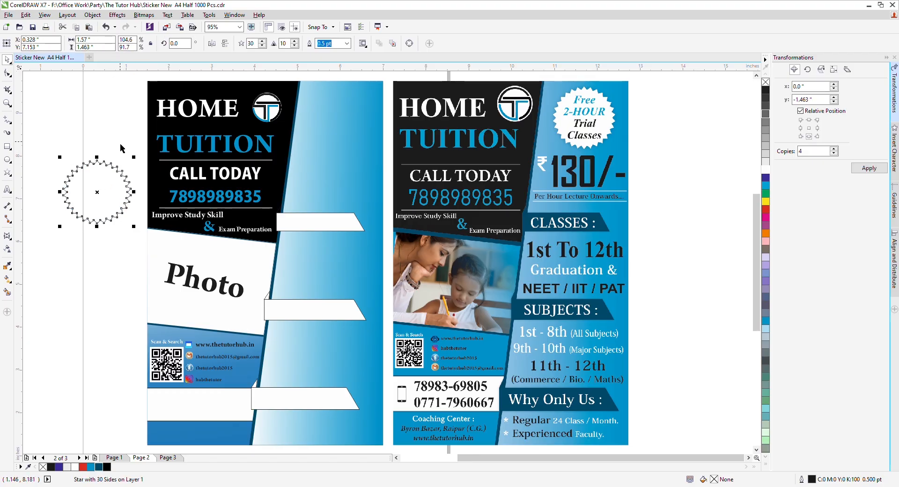
double_click(95, 40)
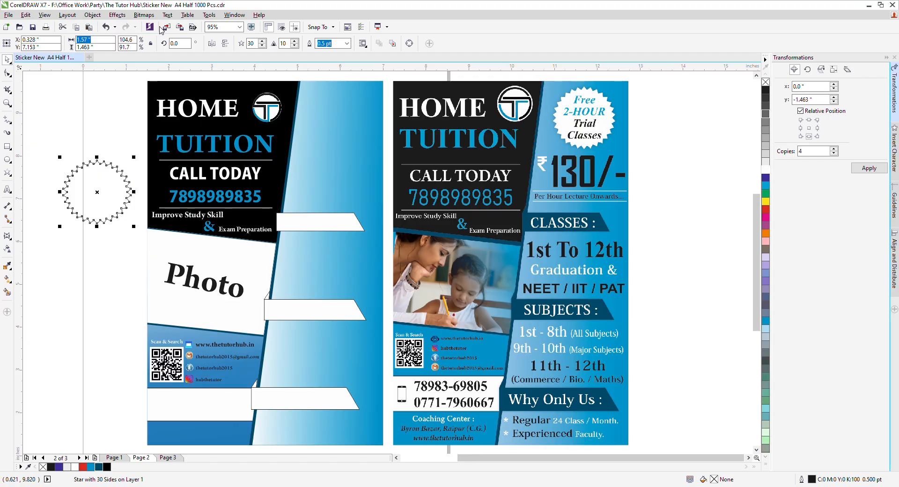
type("1")
key("Tab")
type("1")
key("Return")
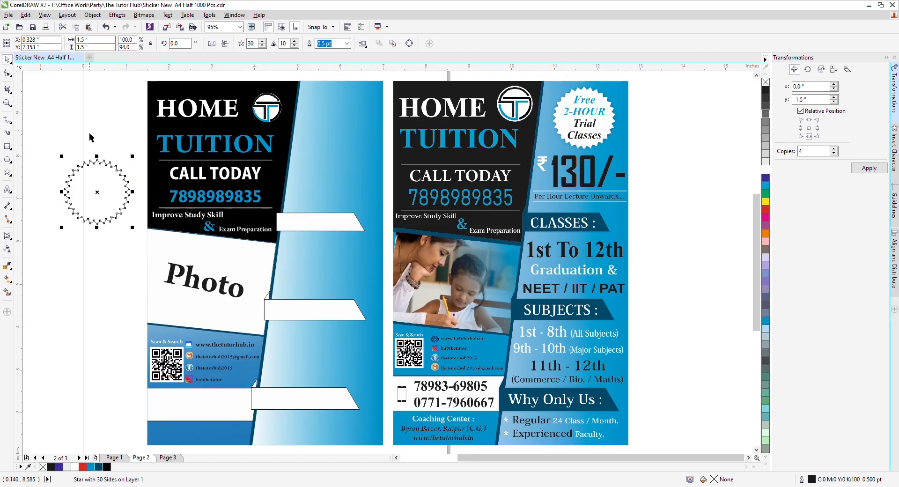
Step: Place the star at the left flyer's top right, fill it white and remove its outline
left_click_drag(119, 196, 367, 127)
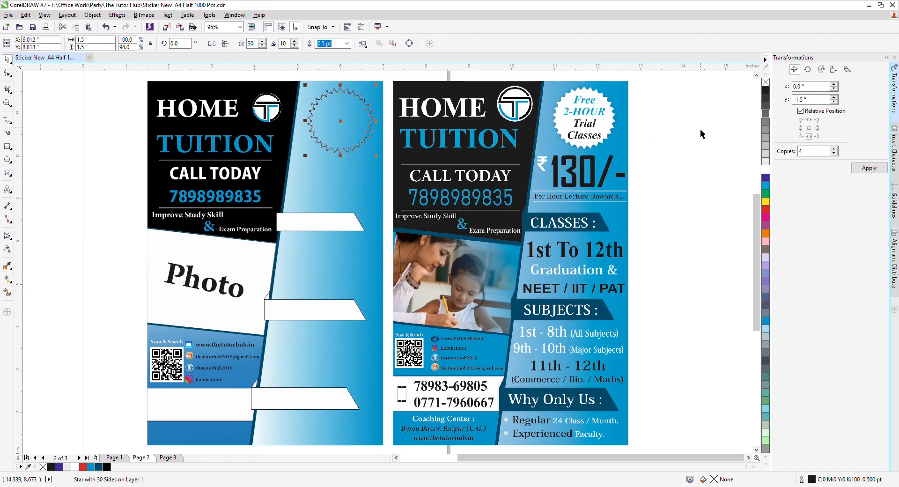
left_click(766, 170)
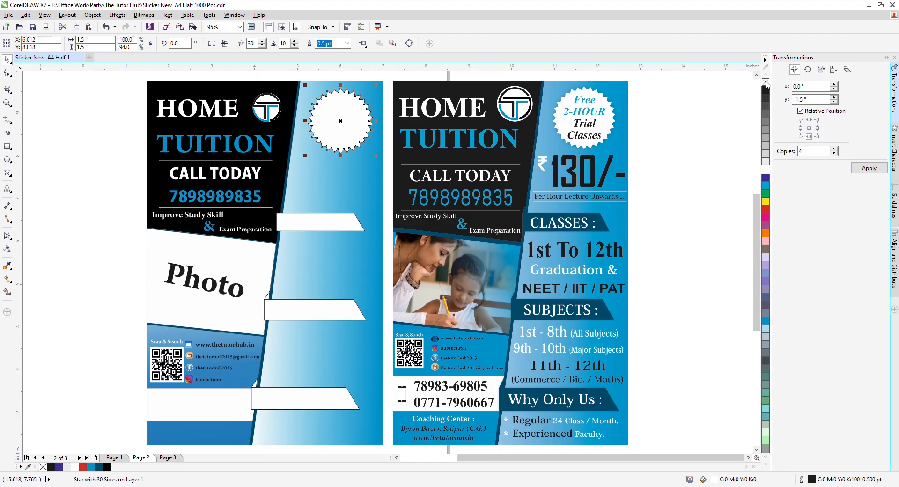
right_click(766, 83)
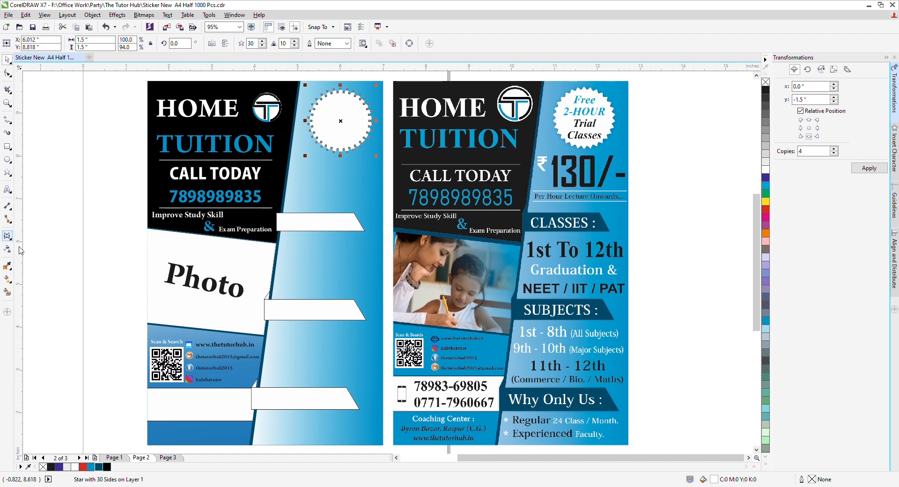
Step: Add a drop shadow to the starburst badge, offset slightly down-right
left_click(44, 242)
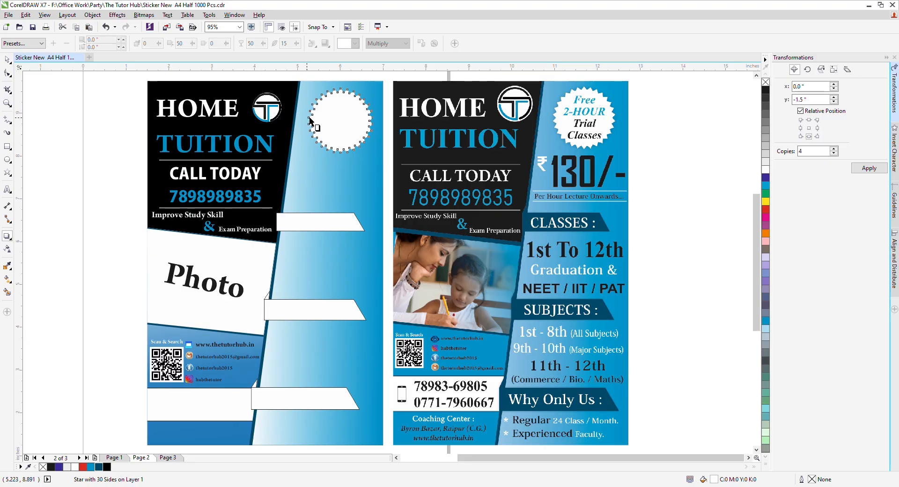
left_click_drag(311, 121, 371, 120)
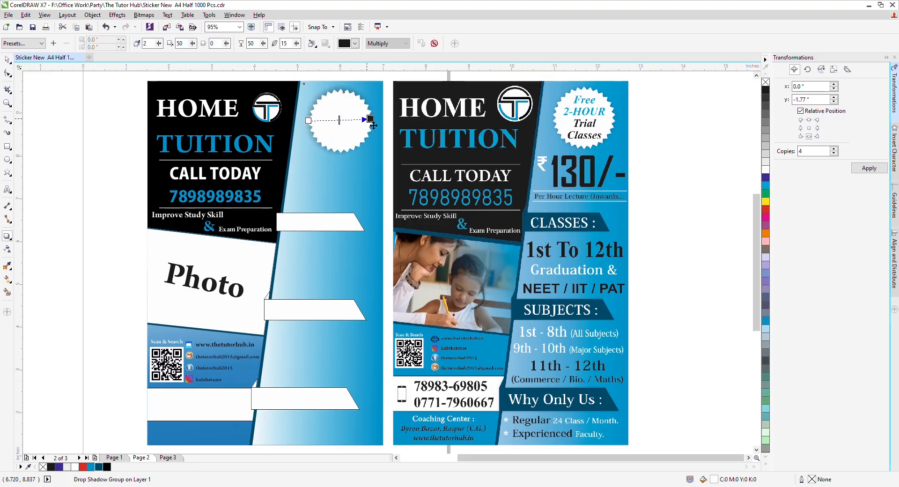
scroll(376, 119, "up", 2)
left_click_drag(391, 131, 395, 135)
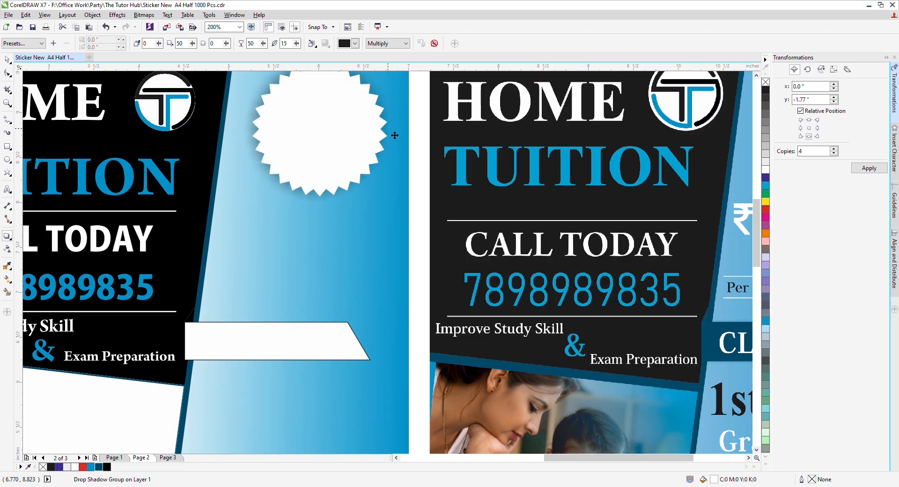
scroll(395, 135, "down", 1)
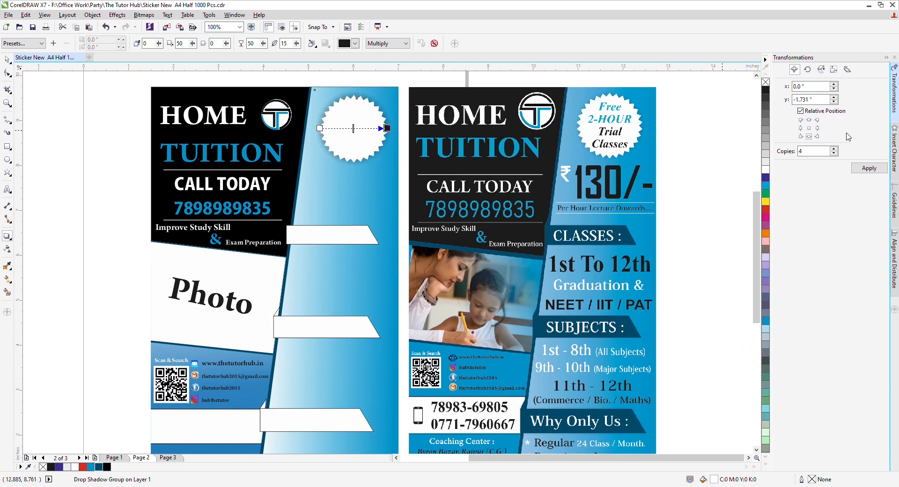
scroll(628, 120, "up", 2)
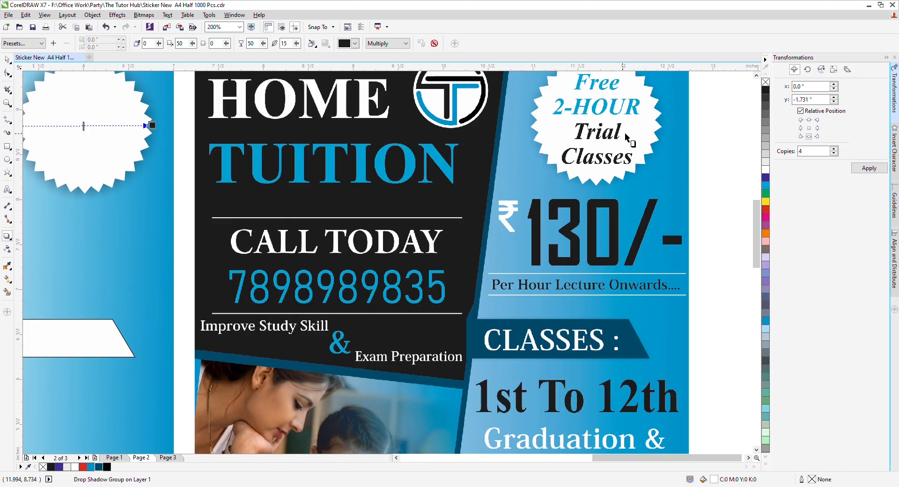
scroll(220, 111, "down", 2)
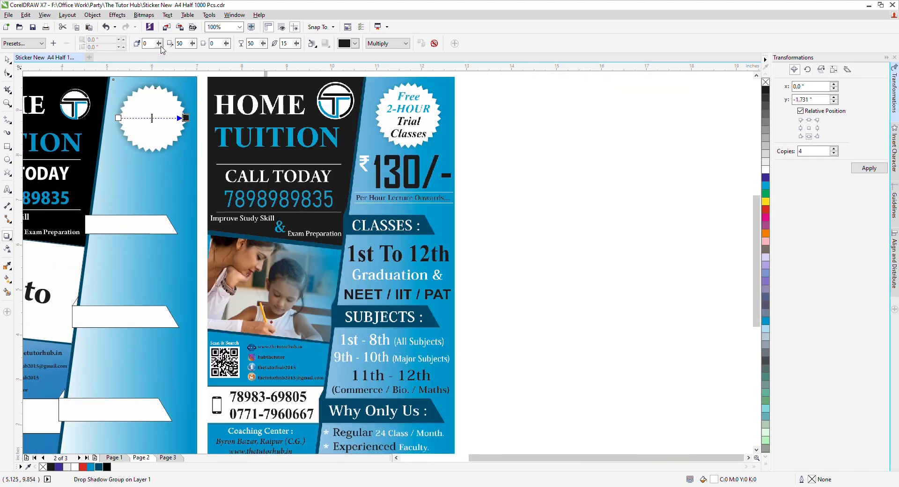
key("Return")
left_click(260, 44)
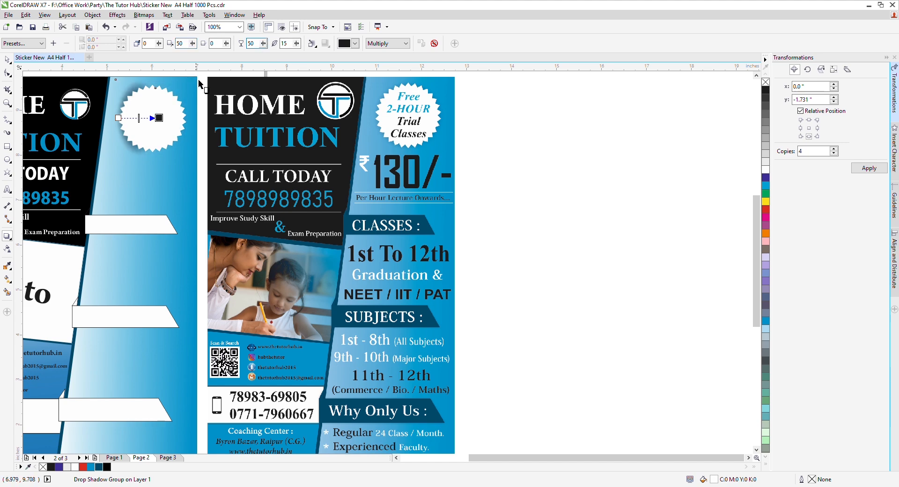
left_click(180, 97)
key("ctrl+z")
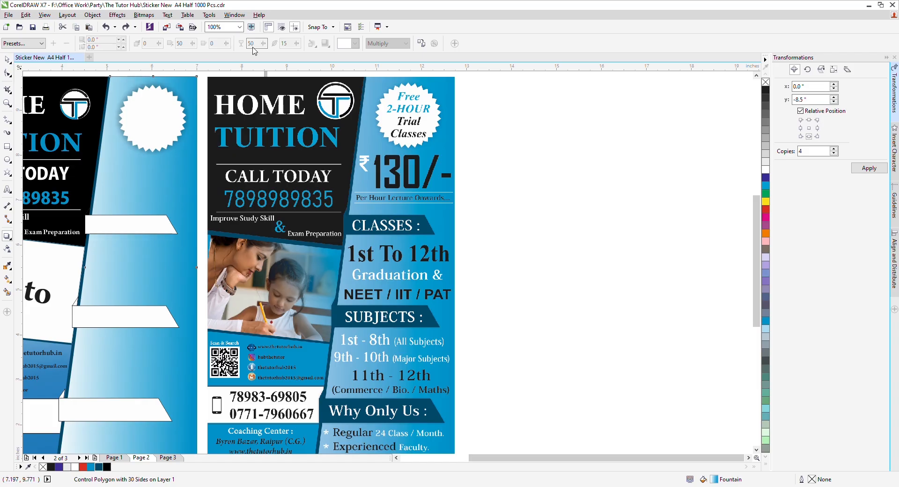
Step: Set the badge shadow's opacity to 30 and feather to 10
left_click(142, 118)
double_click(258, 47)
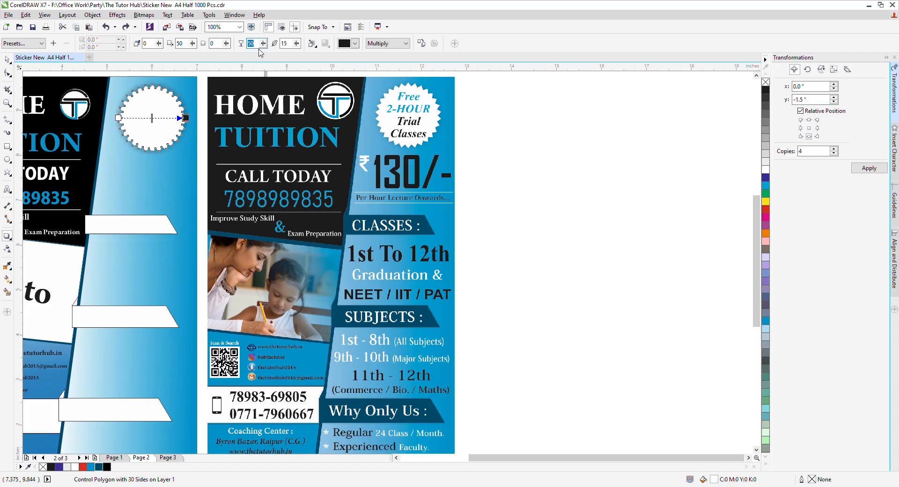
type("3")
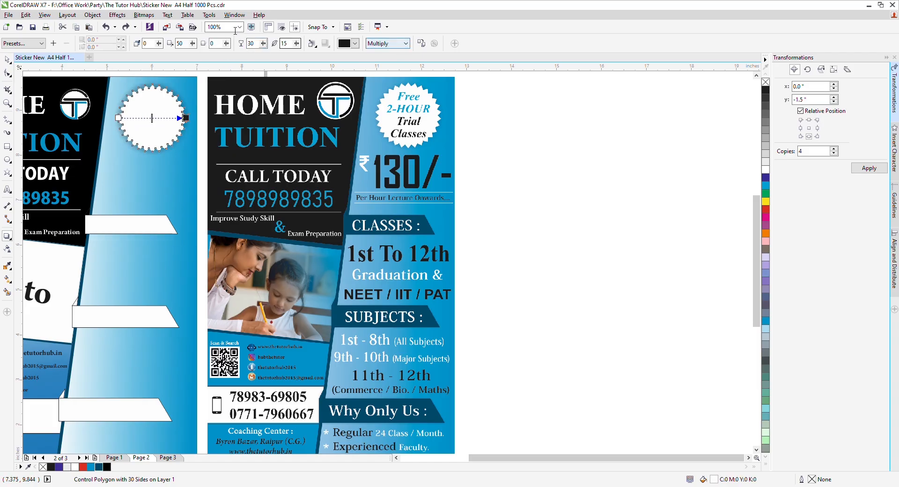
key("Tab")
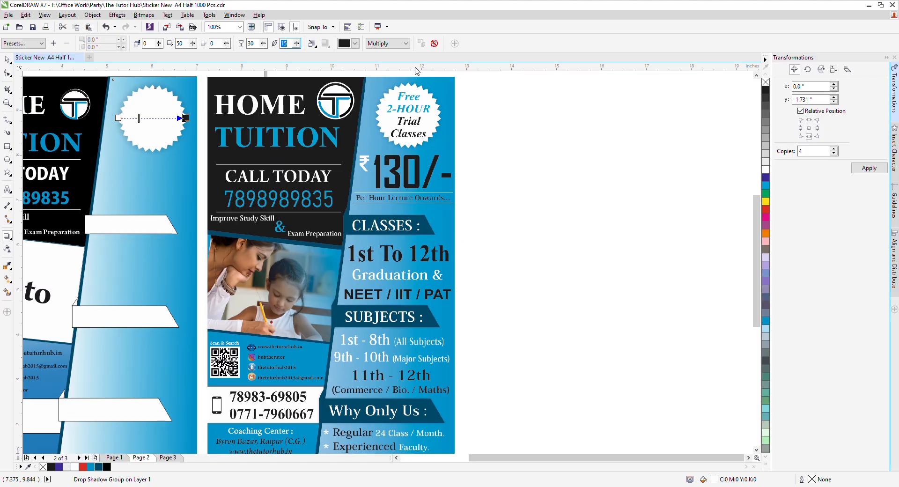
key("Return")
key("space")
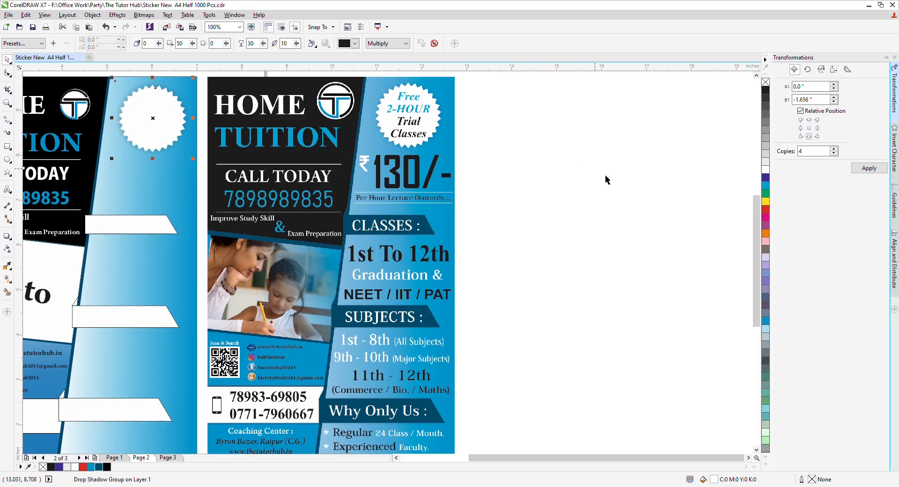
left_click(496, 212)
key("F4")
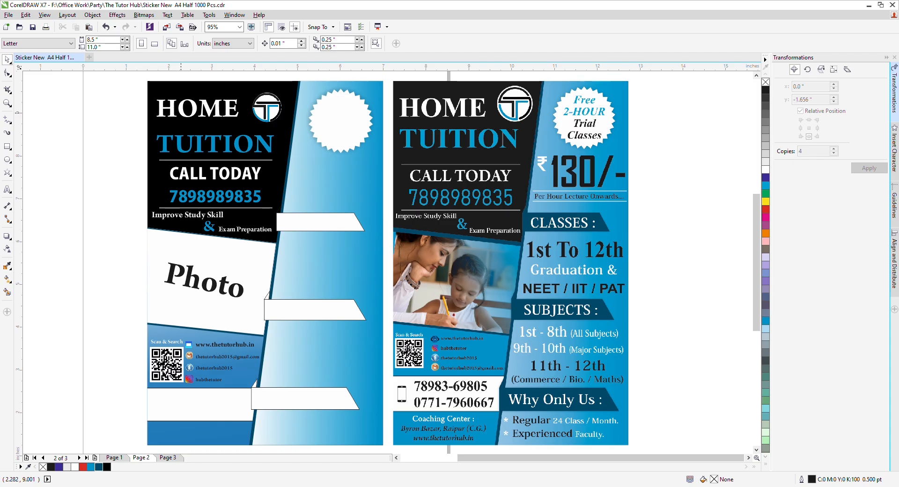
Step: Copy the HOME TUITION heading onto the starburst and retype it as 'Free / 2-HOUR / Trail Classes'
left_click_drag(180, 114, 341, 123)
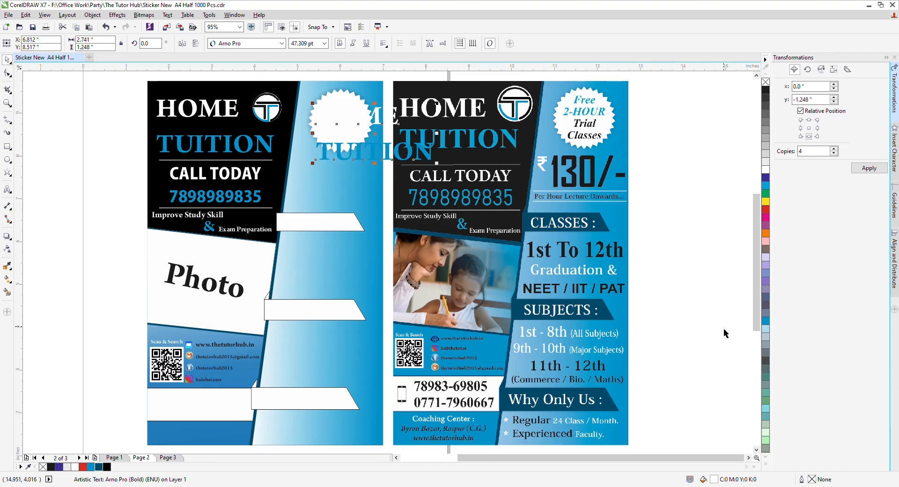
left_click(765, 319)
key("F8")
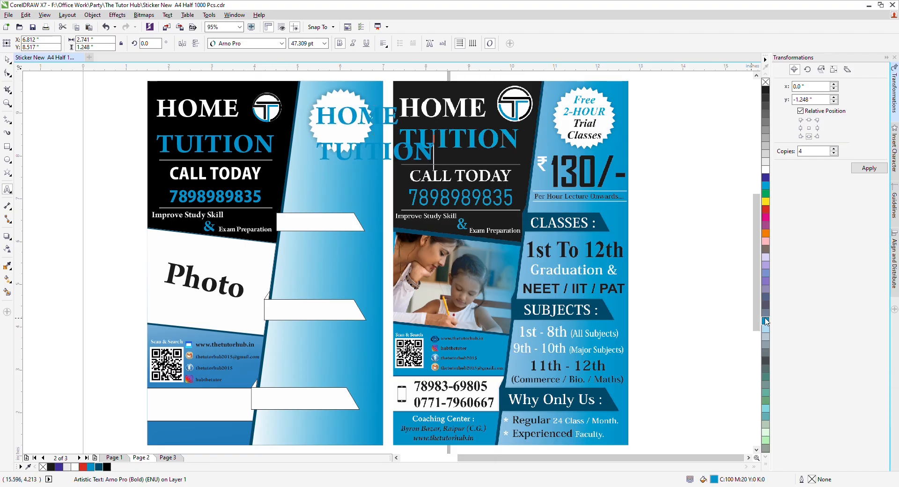
key("ctrl+a")
type("Free")
key("Return")
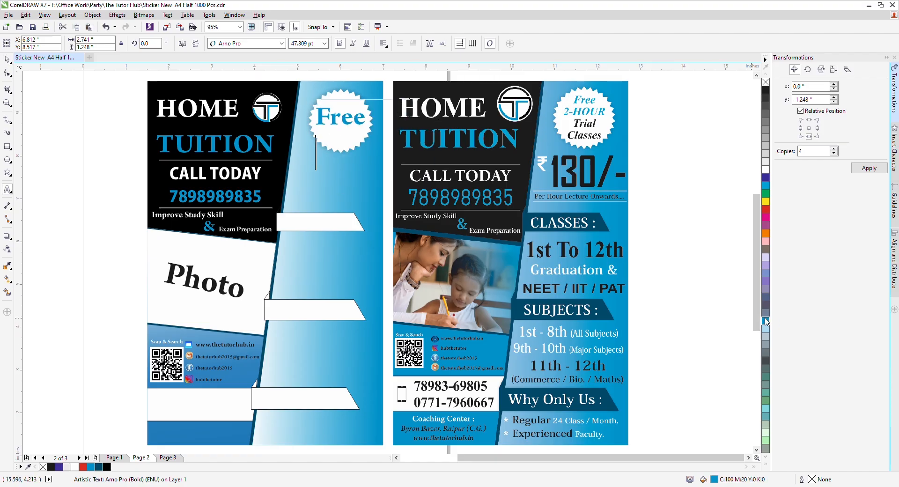
type("2-H")
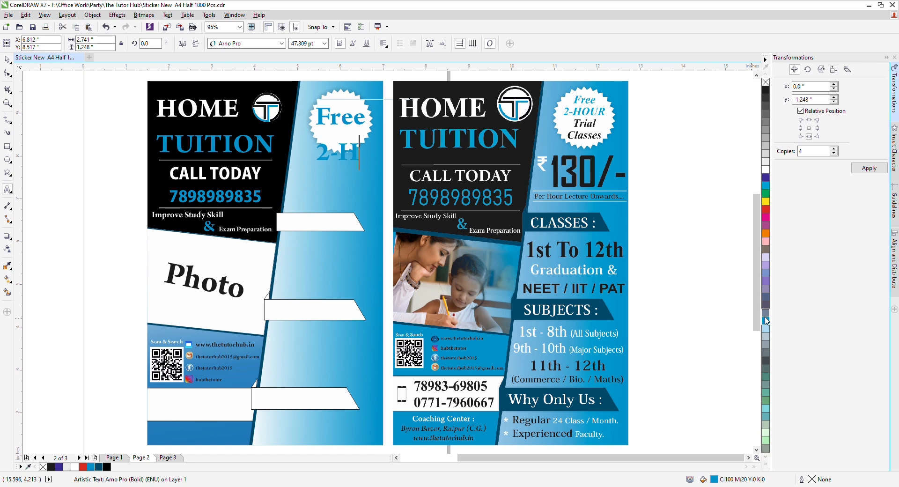
type("OUR")
key("Return")
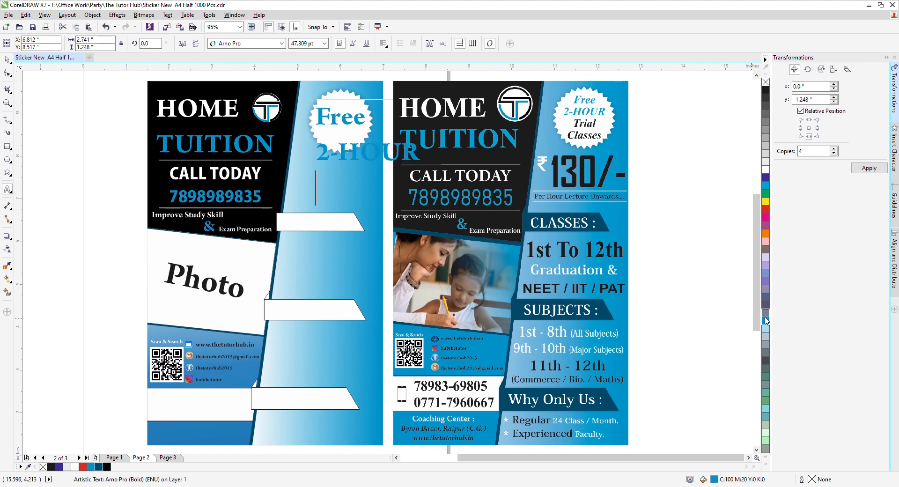
type("Trail ")
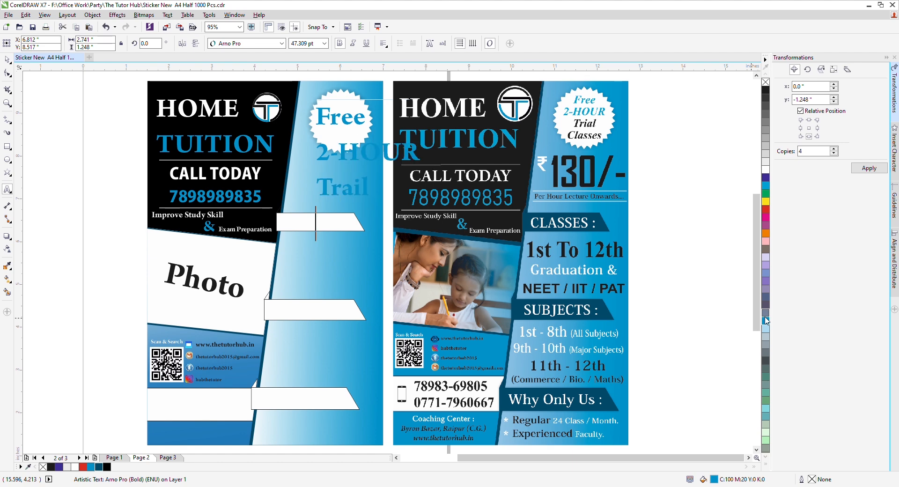
type("Classes")
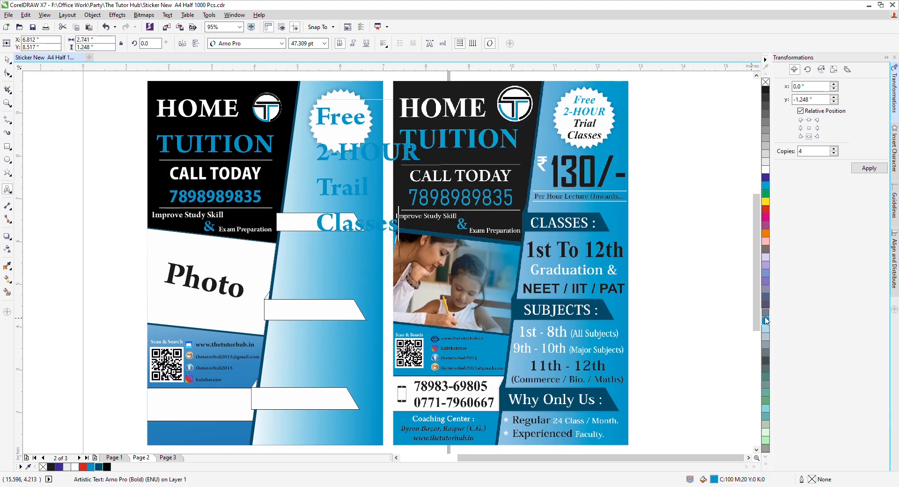
Step: Centre-align and italicise the badge text, colouring the Trail Classes lines black
key("ctrl+a")
key("ctrl+e")
key("ctrl+space")
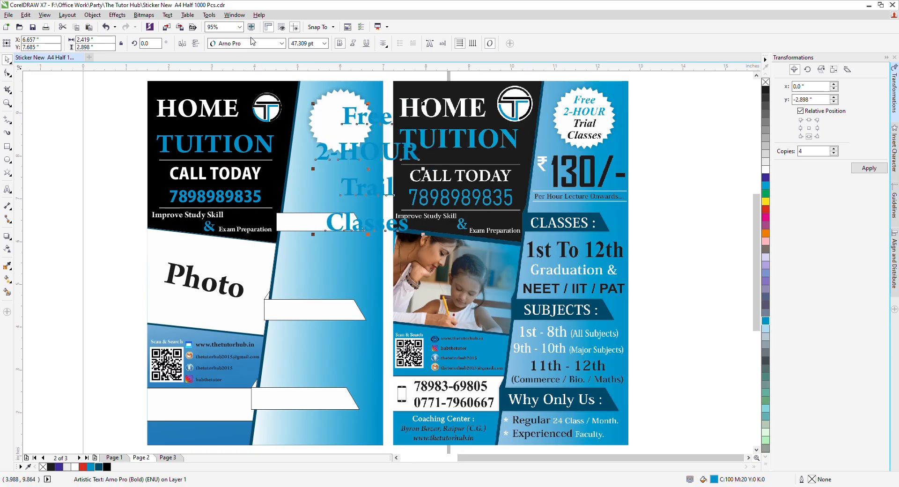
left_click(352, 43)
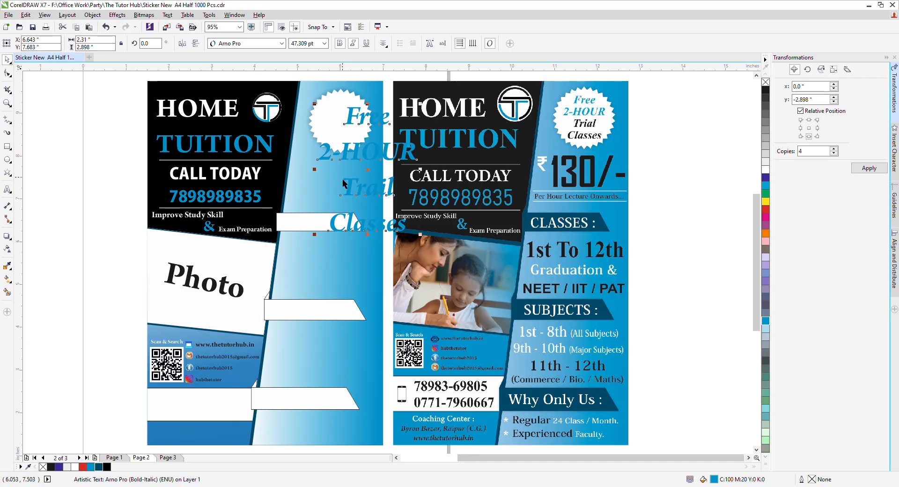
key("F8")
left_click_drag(349, 187, 405, 224)
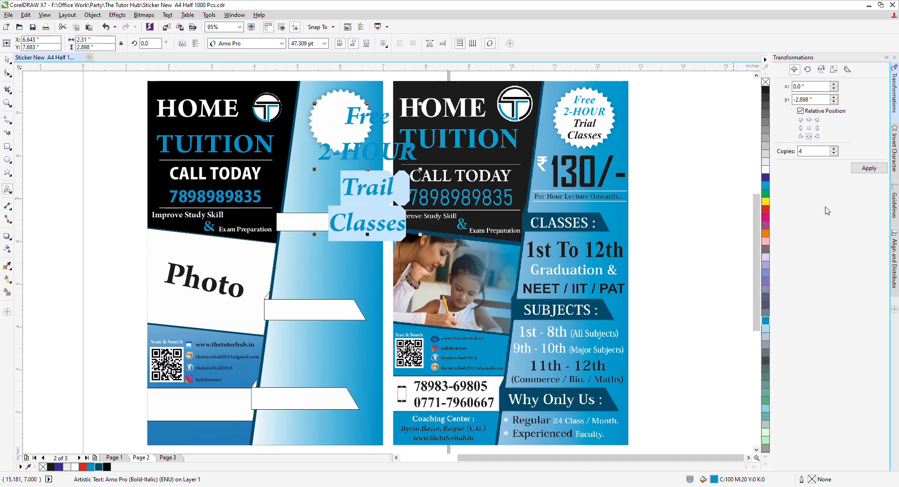
left_click(757, 95)
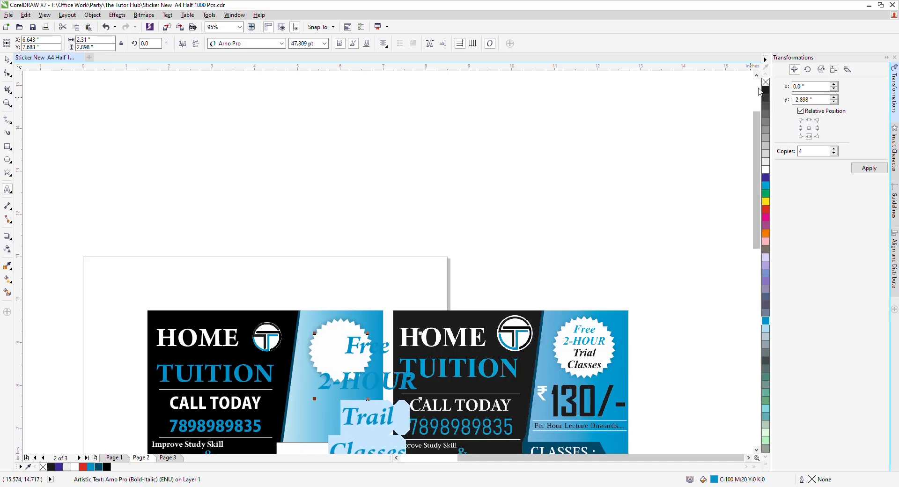
left_click(765, 90)
key("ctrl+space")
Step: Shrink the badge text, tighten its line spacing and centre it on the starburst
scroll(387, 241, "down", 5)
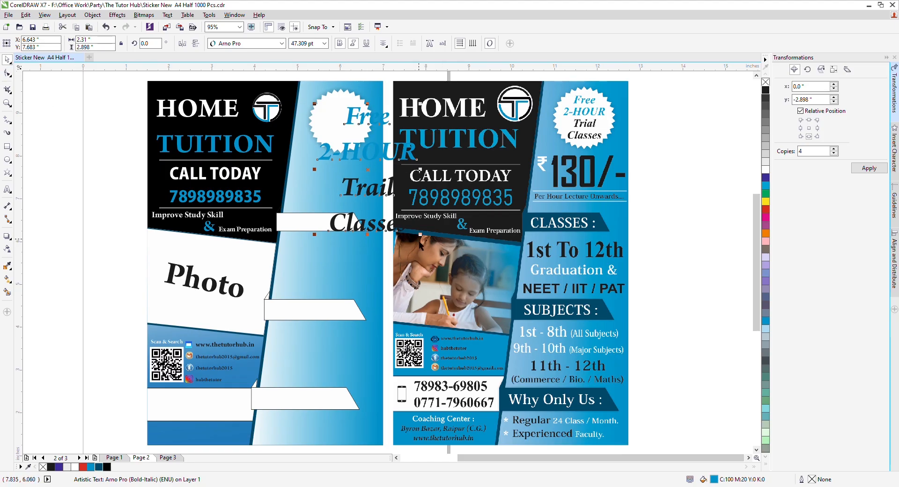
left_click_drag(421, 235, 345, 124)
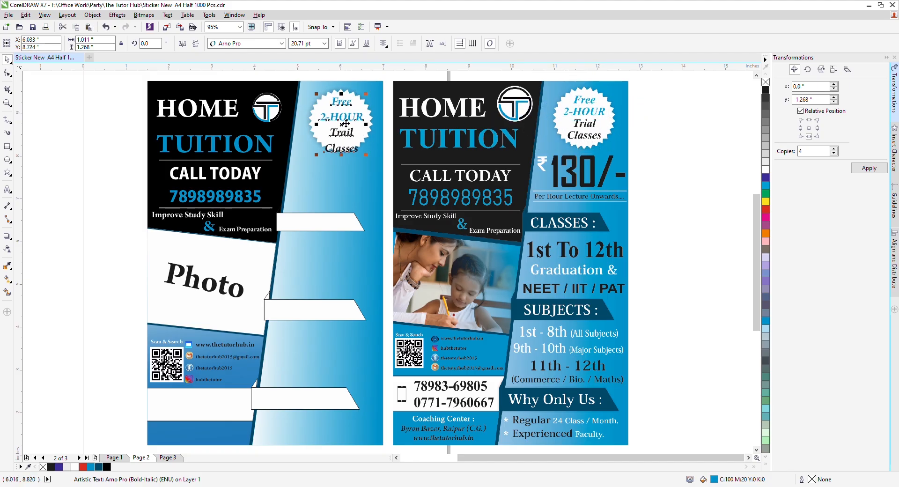
left_click(7, 74)
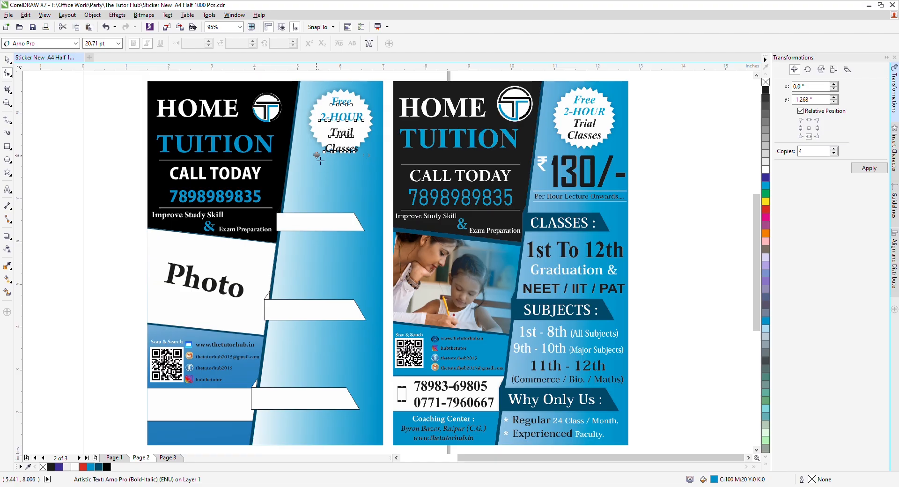
left_click_drag(317, 155, 336, 146)
key("space")
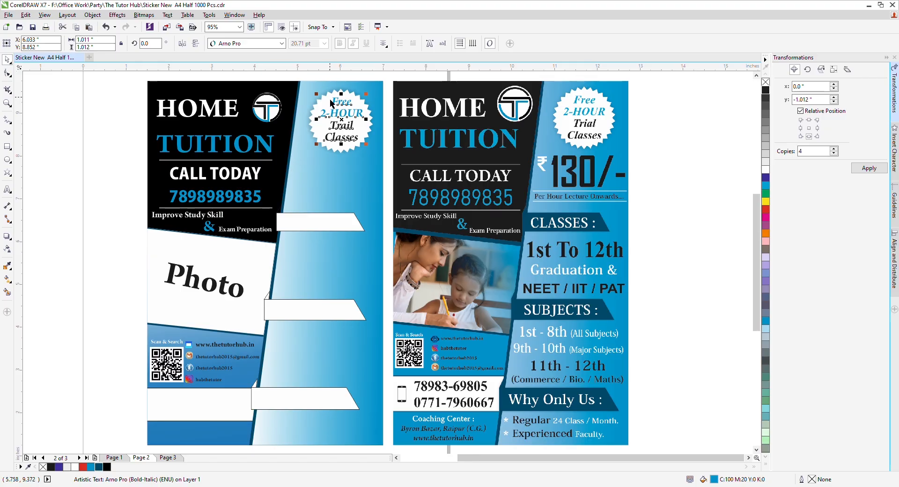
left_click(330, 98, "shift")
key("b")
key("c")
key("e")
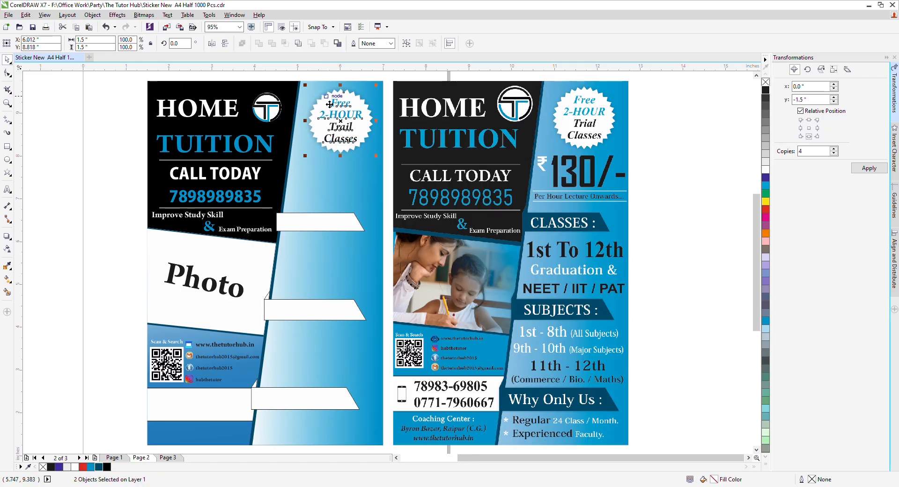
left_click(126, 152)
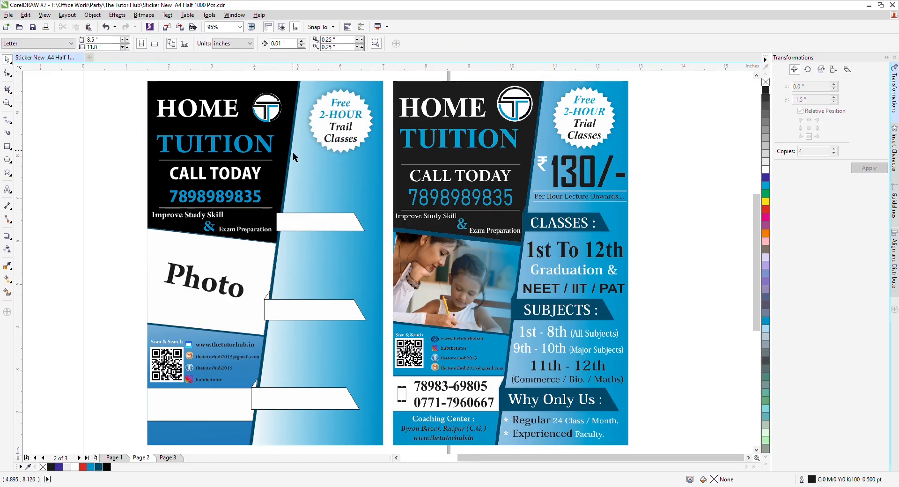
Step: Drop a copy of the reference flyer image to the left of the page
left_click(8, 206)
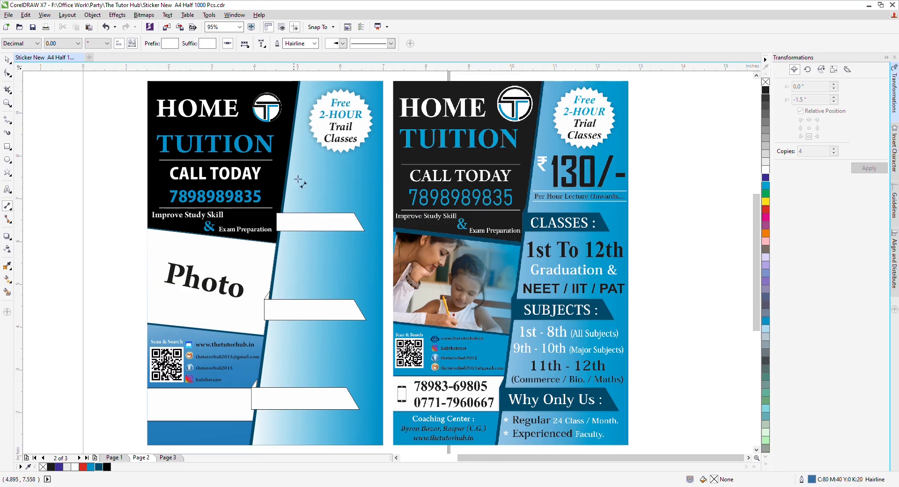
key("space")
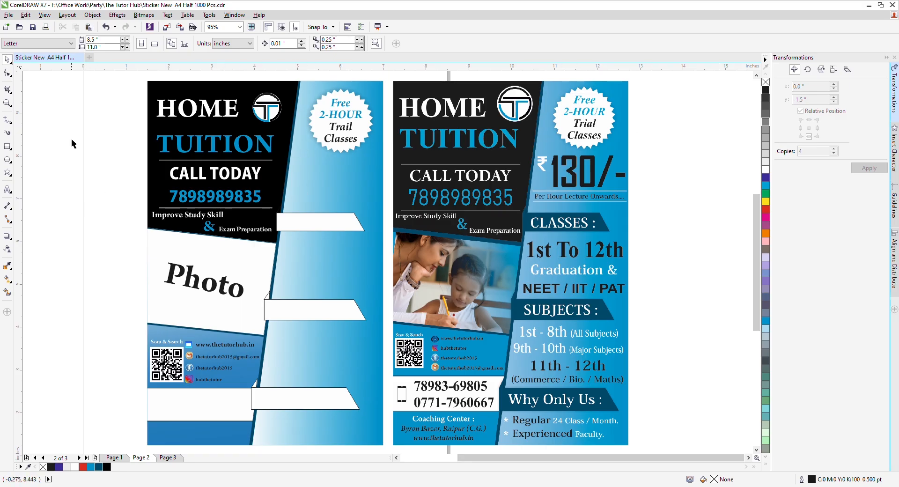
left_click(557, 167)
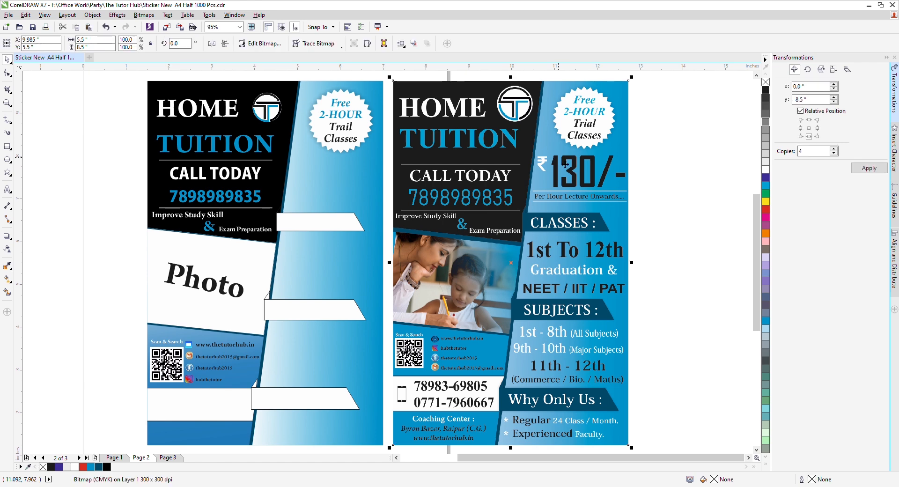
scroll(536, 191, "down", 1)
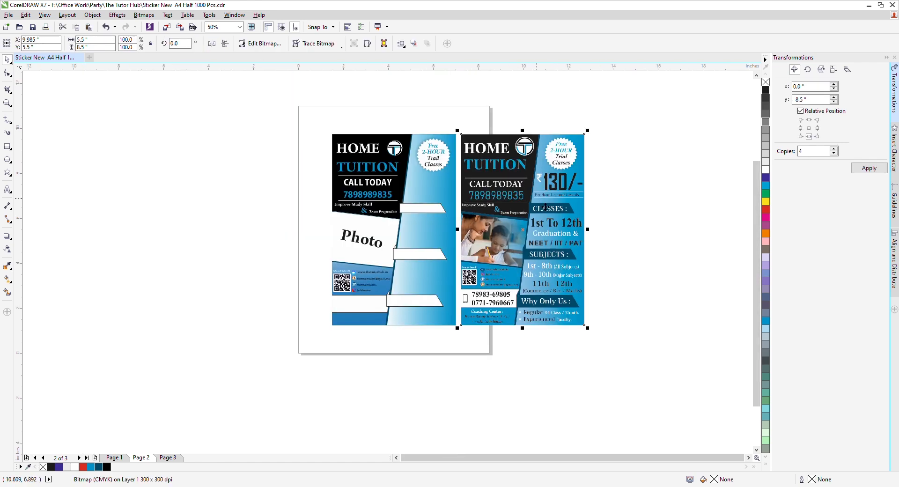
left_click_drag(547, 210, 247, 252)
right_click(230, 249)
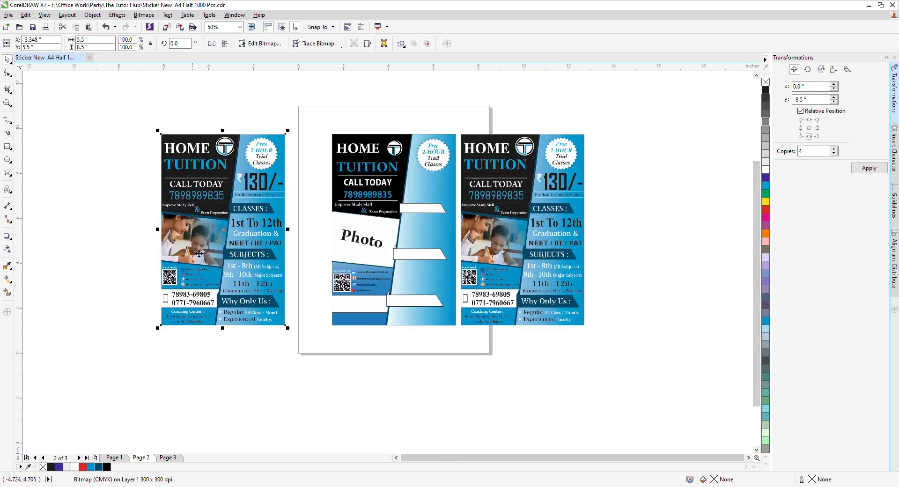
scroll(223, 170, "up", 2)
scroll(261, 201, "down", 1)
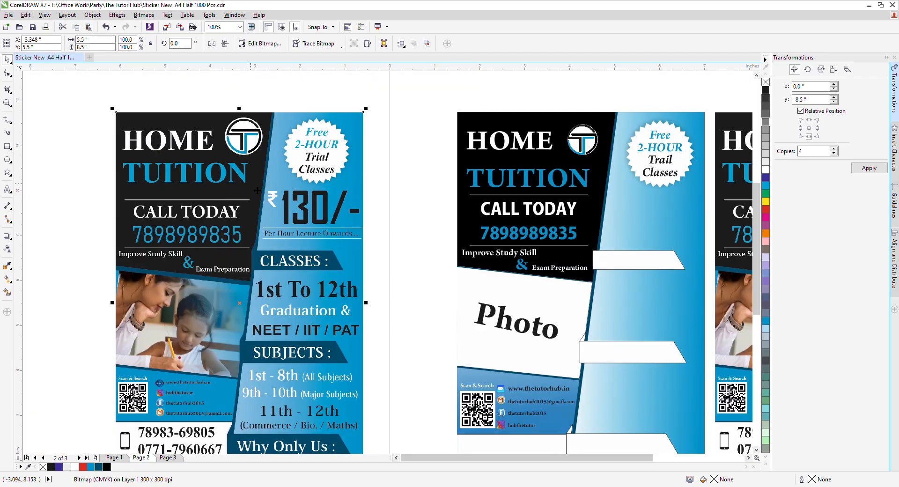
scroll(238, 199, "down", 1)
scroll(223, 198, "up", 1)
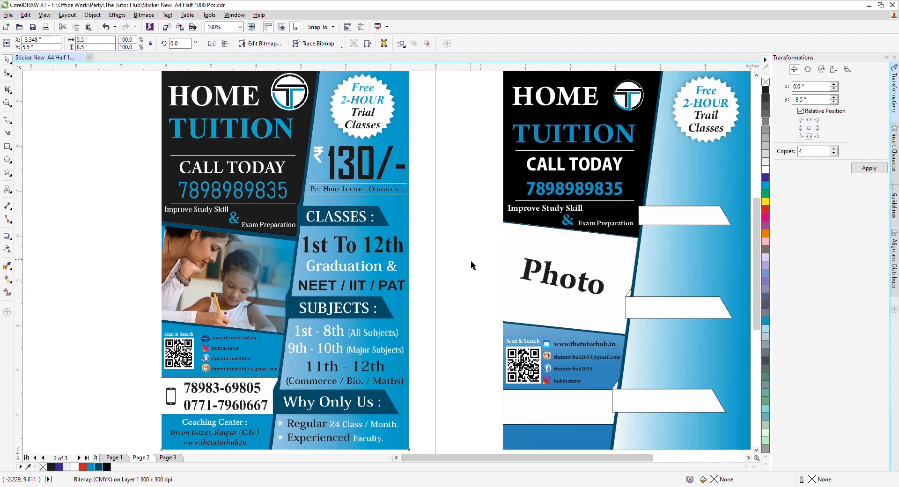
Step: Pull the white rupee piece out of the traced artwork into the gap between pages
left_click(159, 178)
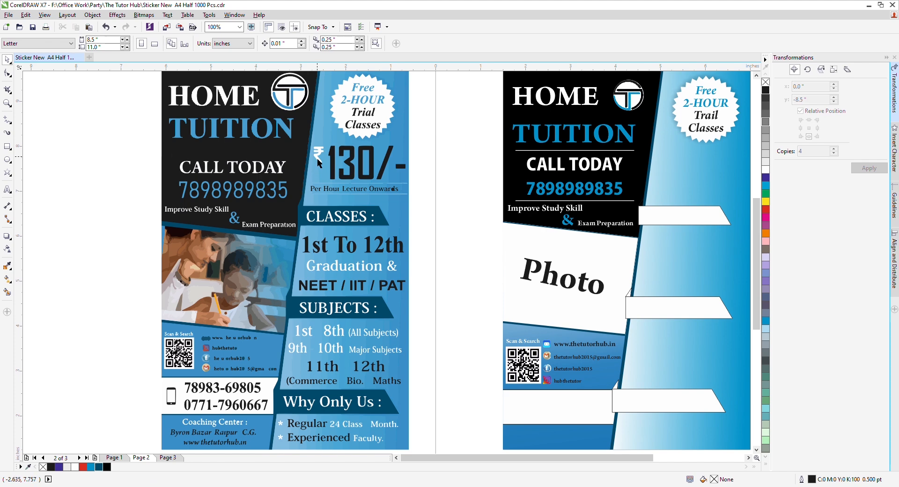
left_click(323, 162, "ctrl")
left_click_drag(323, 162, 456, 173)
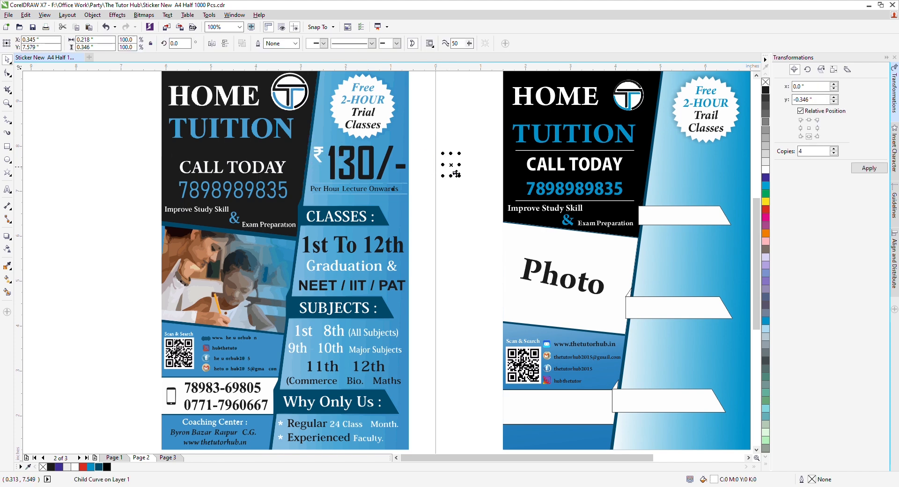
Step: Delete the poster copy and all its leftover objects left of the page
left_click(475, 212)
scroll(338, 172, "down", 1)
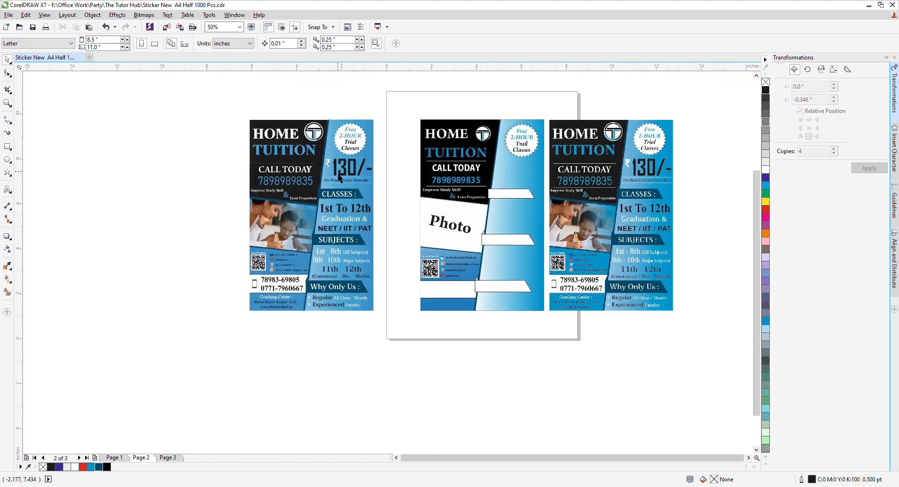
left_click(317, 168)
key("Delete")
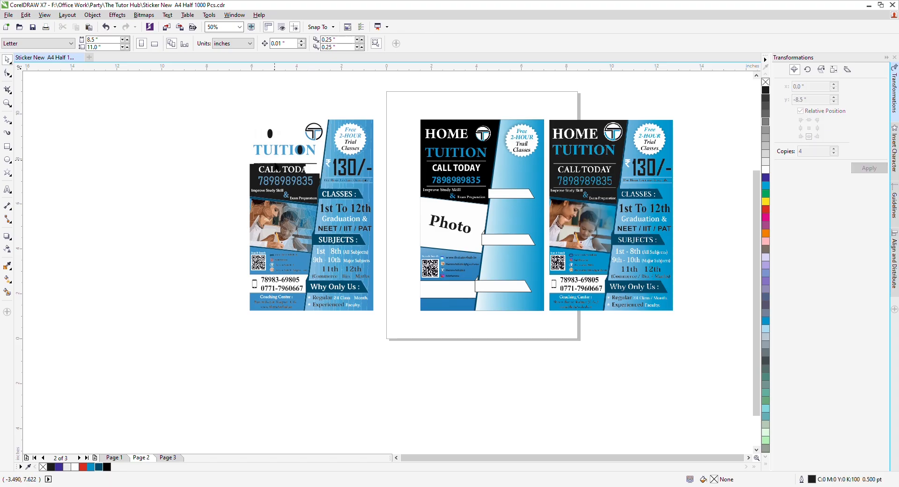
left_click_drag(218, 105, 396, 330)
key("Delete")
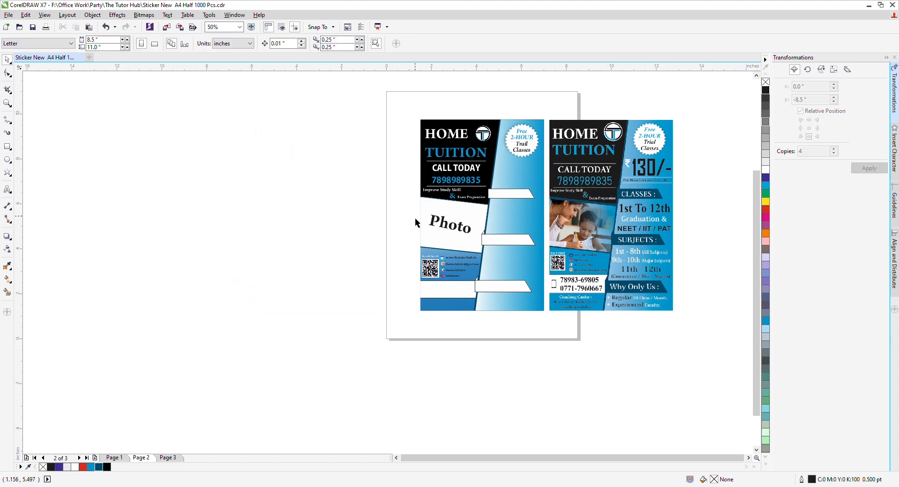
Step: Paste the white rupee sign onto the working flyer beside CALL TODAY
key("ctrl+v")
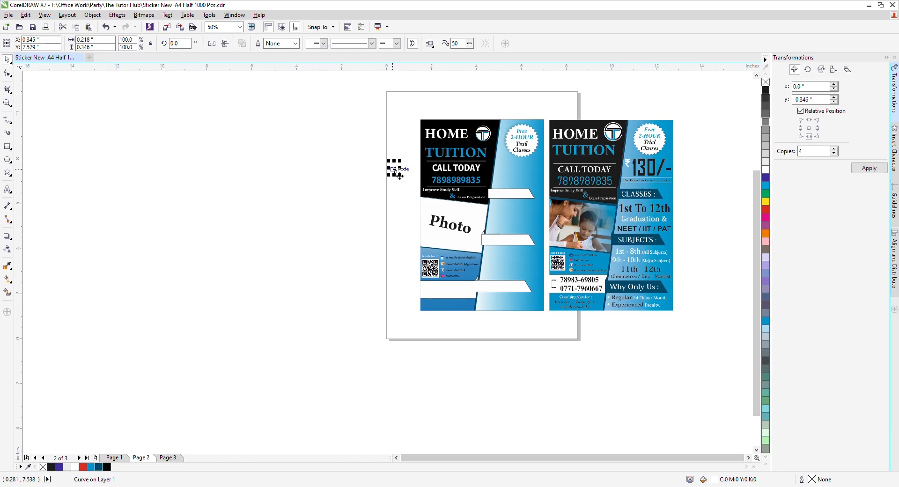
left_click_drag(397, 173, 505, 173)
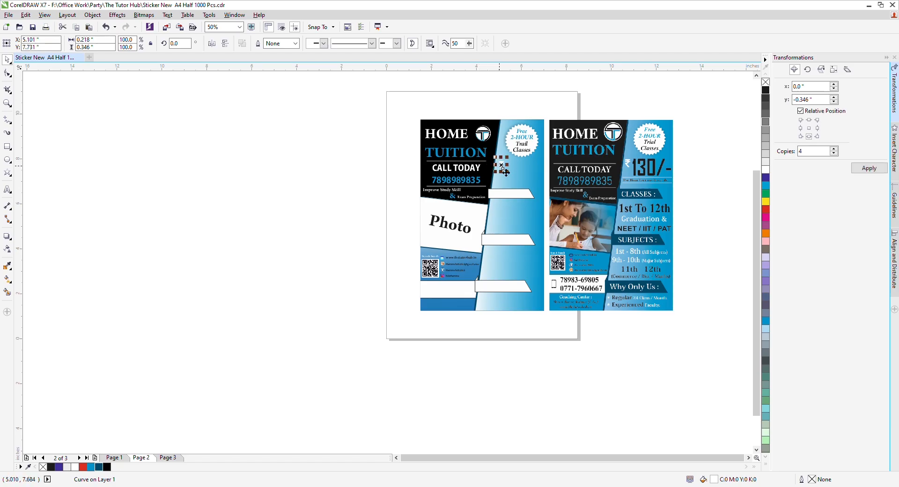
left_click(456, 169)
left_click(323, 186)
Step: Create a 130/- text in Kozuka Gothic Pro H and stretch it taller and wider
scroll(567, 159, "up", 1)
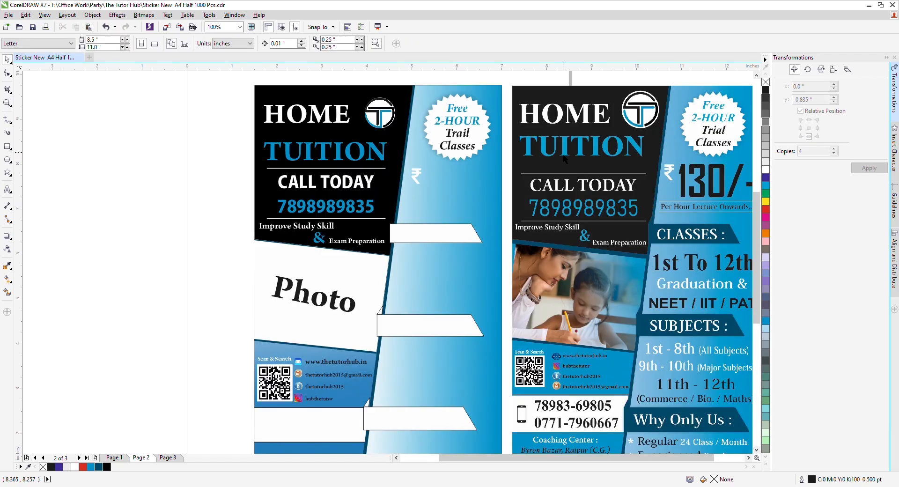
left_click(106, 216)
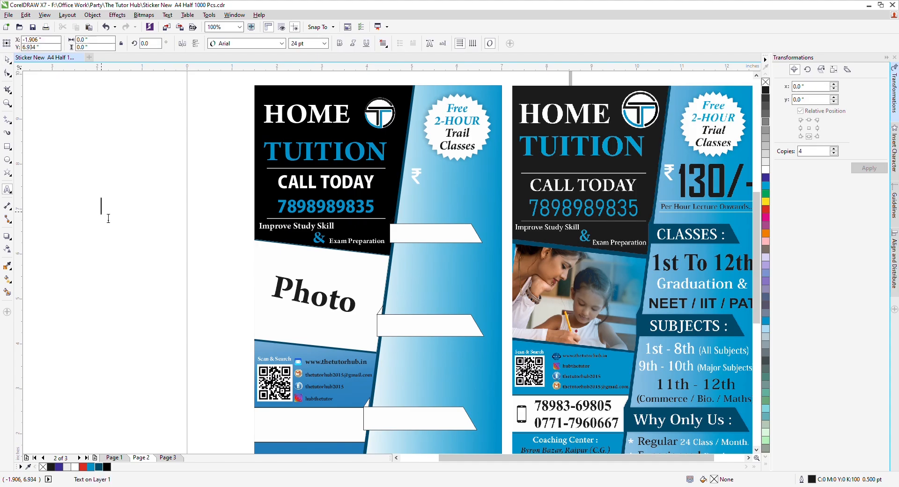
type("130/-")
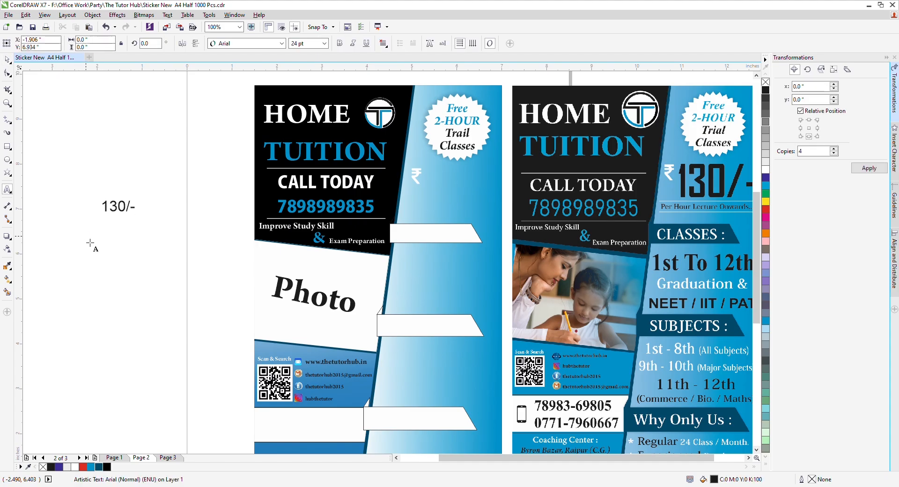
key("ctrl+space")
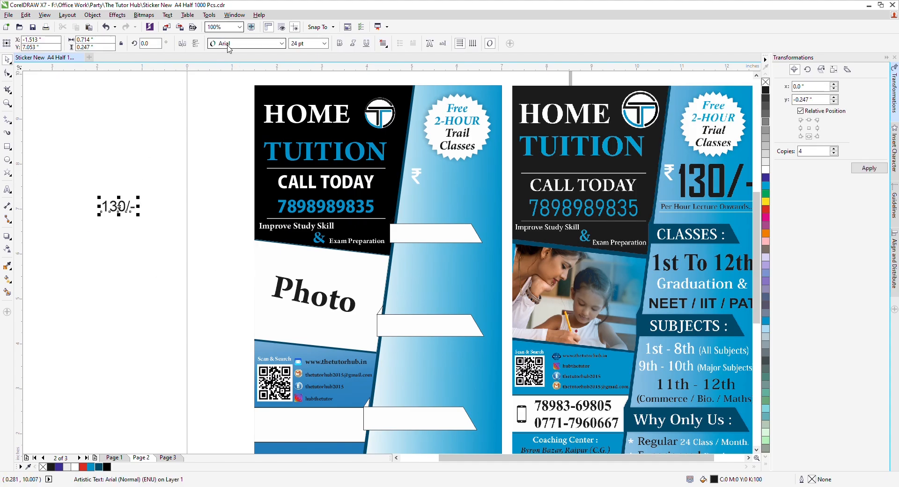
left_click(227, 44)
key("Down")
key("Down")
key("Return")
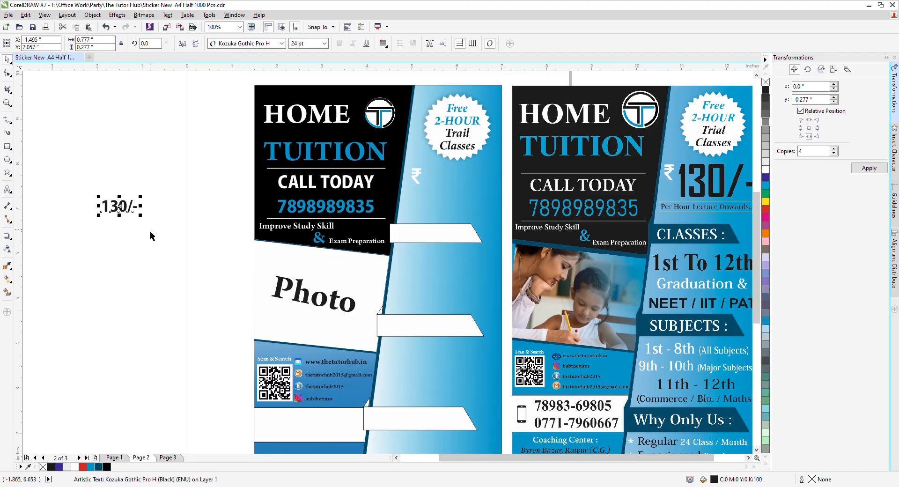
left_click_drag(119, 215, 170, 180)
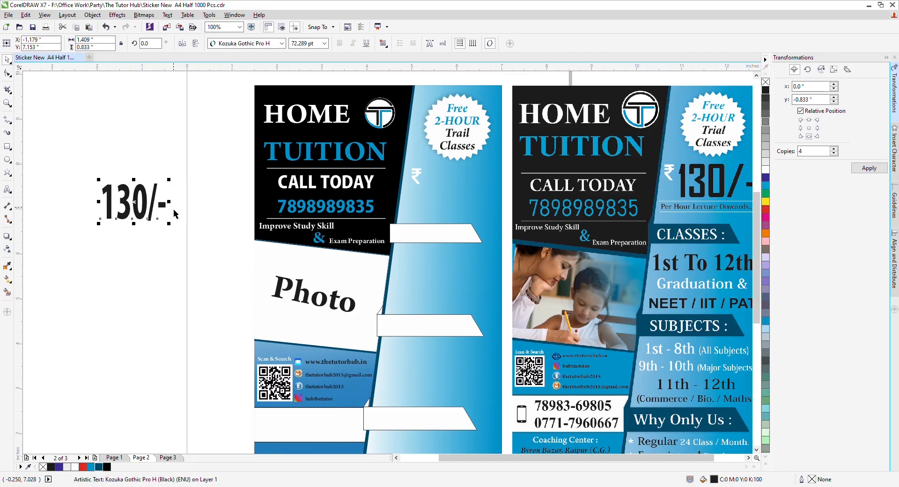
left_click_drag(176, 211, 195, 211)
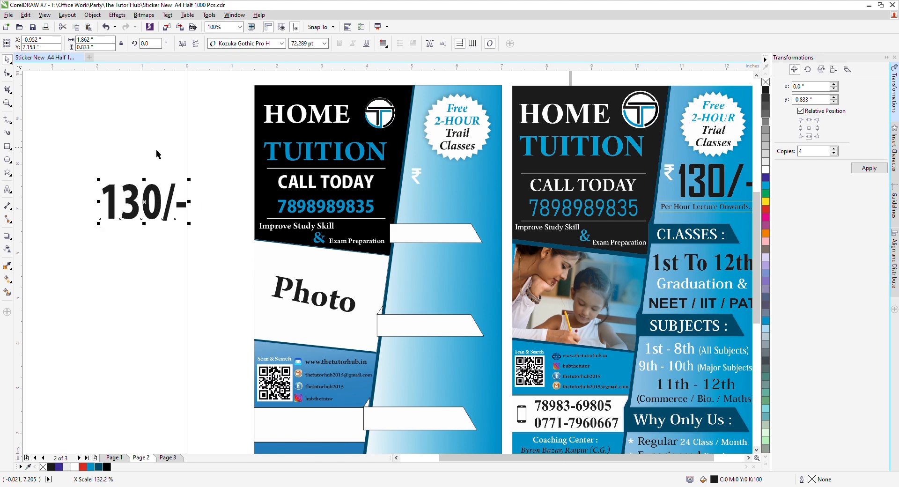
Step: Place 130/- beside the rupee sign on the flyer, scaled down and nudged into line
left_click(150, 148)
scroll(130, 161, "down", 1)
left_click_drag(129, 202, 445, 188)
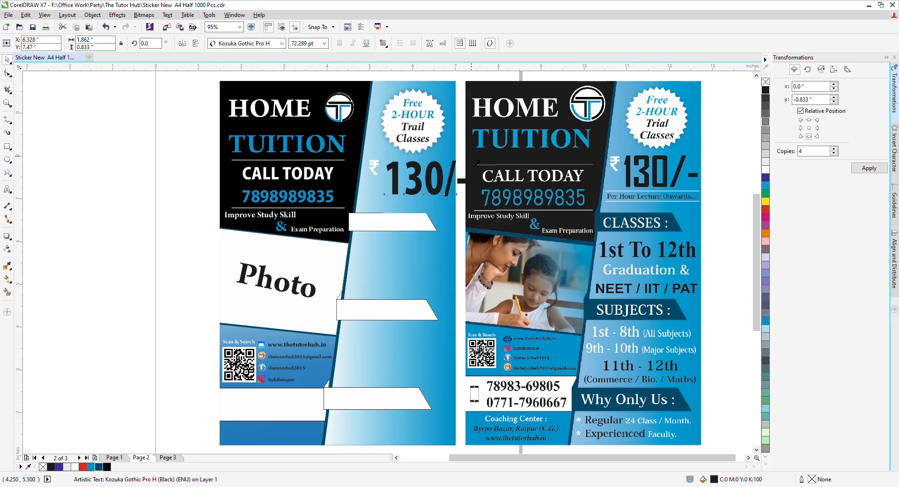
left_click_drag(476, 163, 459, 155)
key("Up")
key("Up")
key("Up")
key("Up")
key("Up")
key("Up")
key("Up")
key("Up")
key("Up")
key("Up")
key("Up")
key("Up")
key("Up")
key("Up")
key("Up")
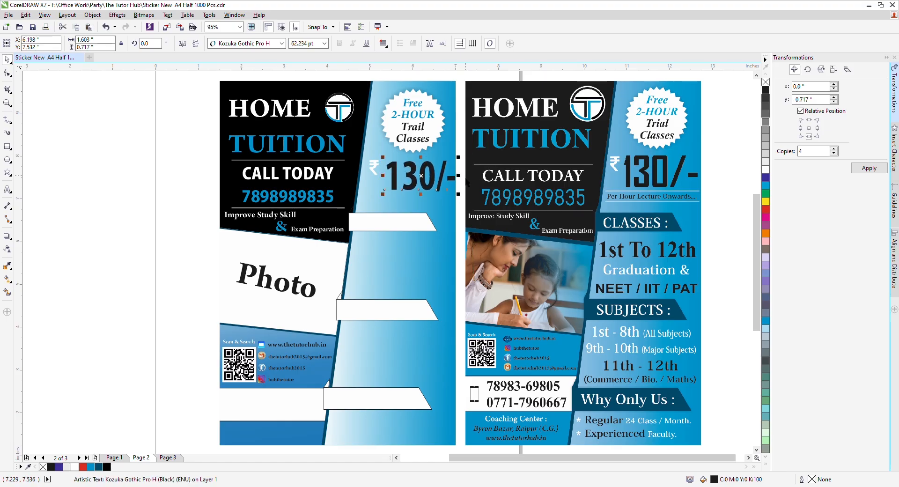
key("Left")
key("Left")
key("Left")
key("Left")
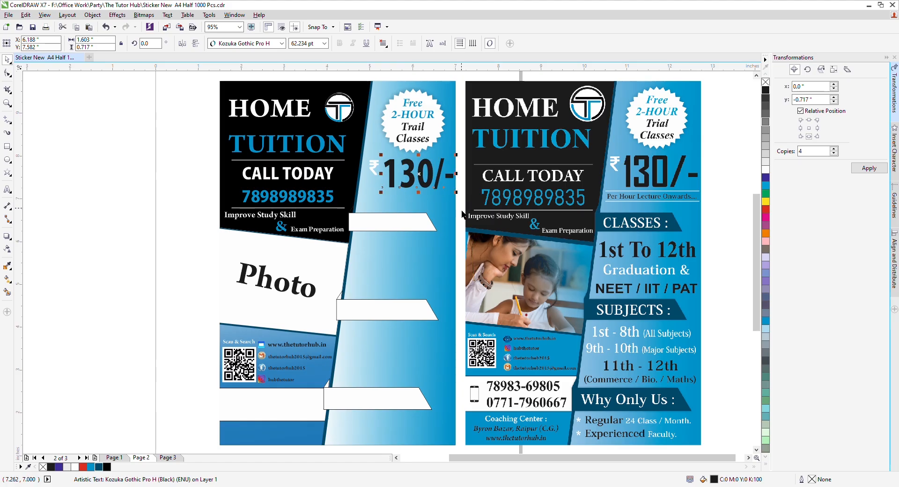
left_click(187, 193)
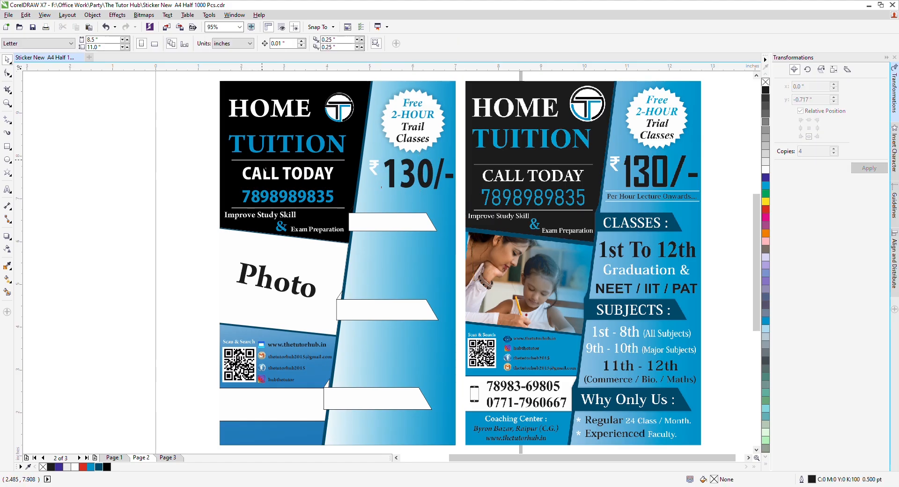
Step: Copy the TUITION underline below 130/- and shorten it to the price's width
left_click_drag(264, 160, 394, 193)
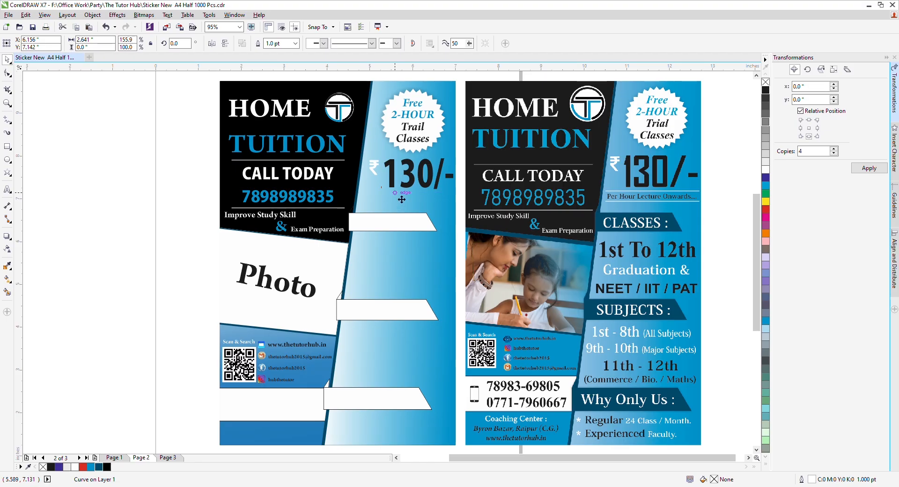
left_click_drag(478, 192, 455, 193)
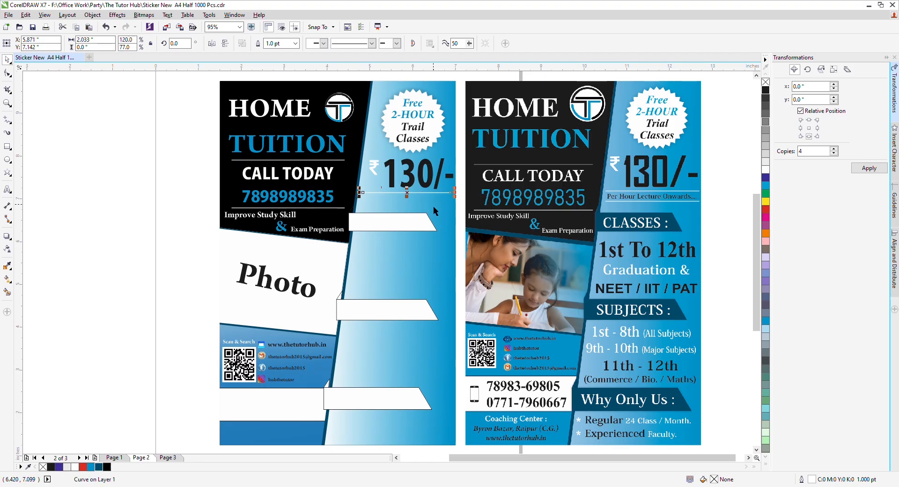
left_click_drag(415, 193, 410, 212)
key("ctrl+z")
left_click(195, 217)
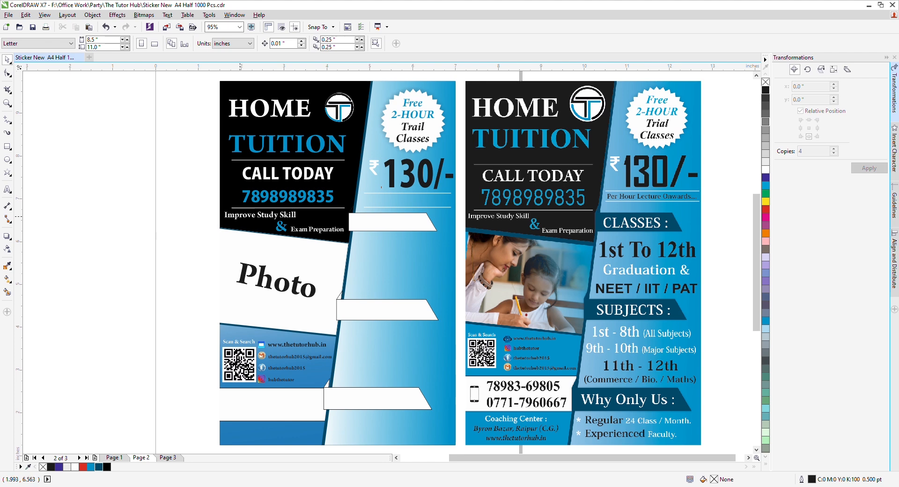
Step: Copy Improve Study Skill under the rule as a black, scaled-down 'Per Hour Lecture Onwar...' caption
left_click_drag(241, 218, 397, 202)
left_click_drag(381, 202, 390, 210)
key("F8")
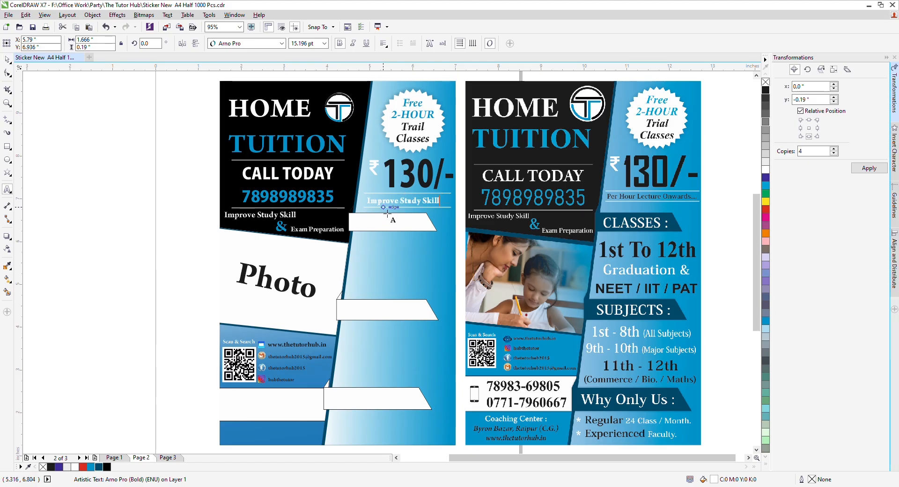
key("ctrl+a")
type("Per Hour Lect")
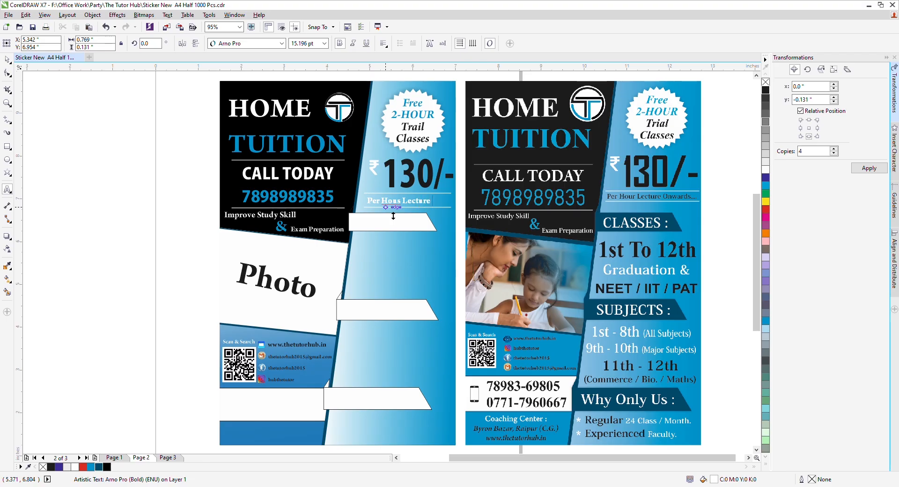
type("ure Onwar")
key("ctrl+space")
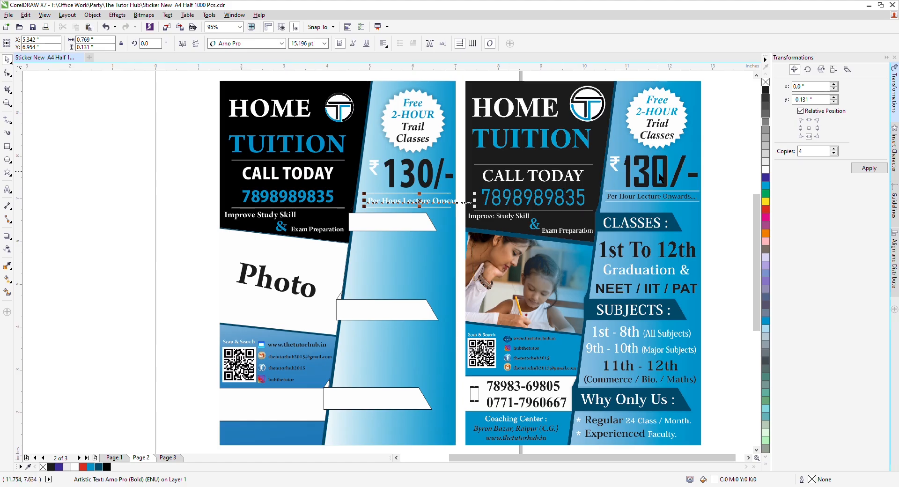
left_click(766, 90)
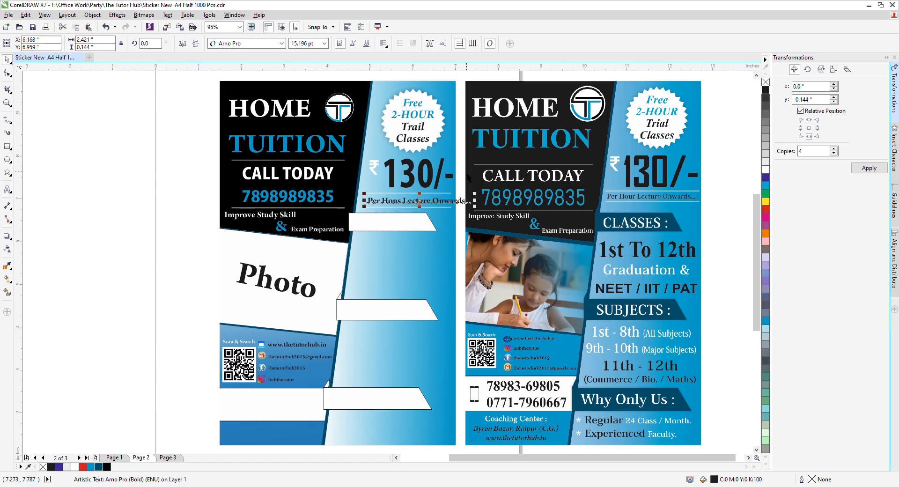
left_click_drag(478, 200, 453, 204)
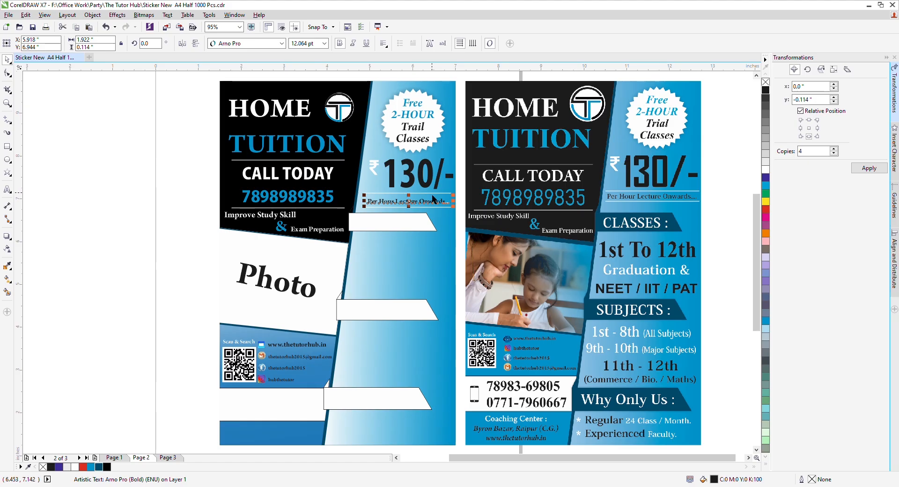
left_click(114, 208)
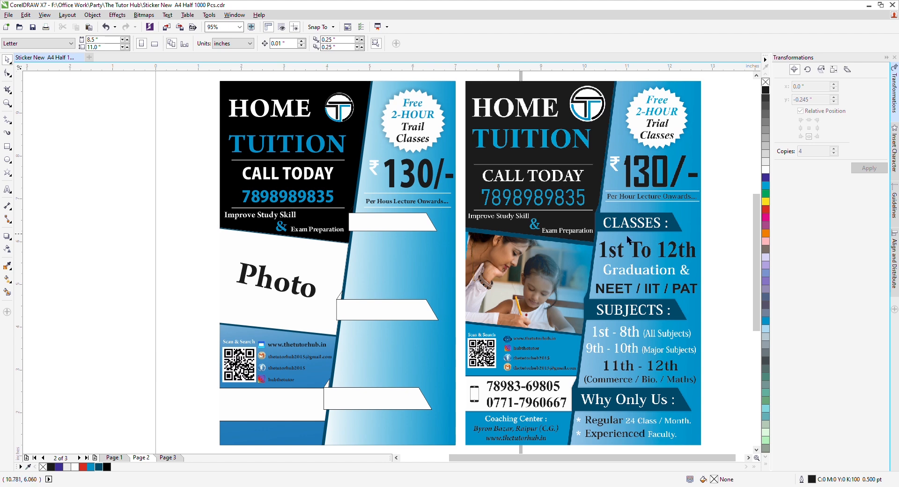
Step: Fill the white banner below the price line dark blue with no outline
left_click(353, 215)
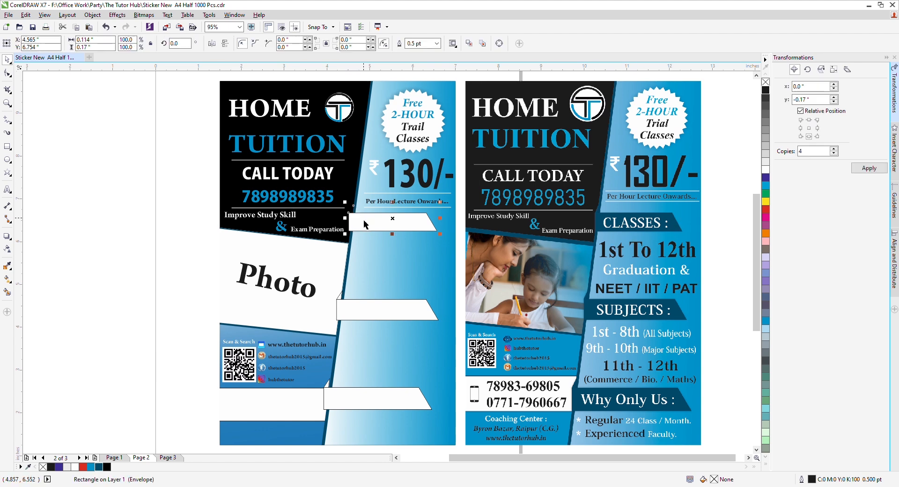
left_click(98, 467)
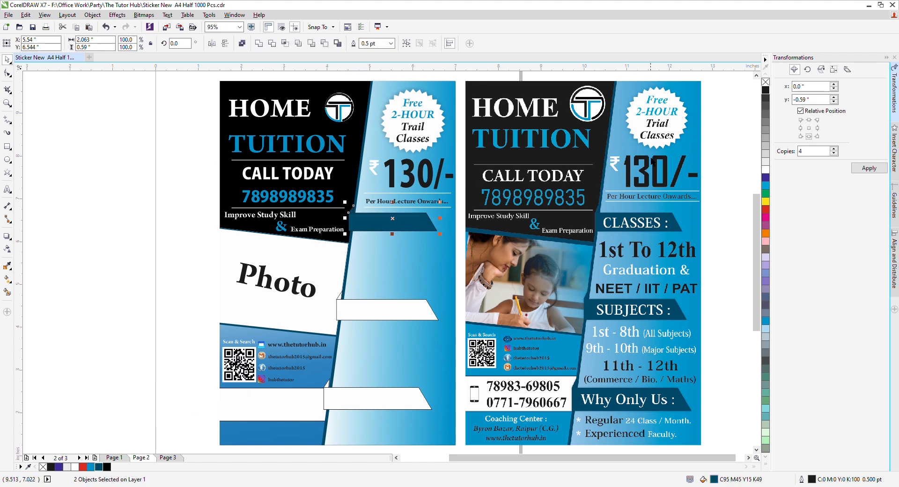
right_click(766, 83)
scroll(356, 215, "up", 4)
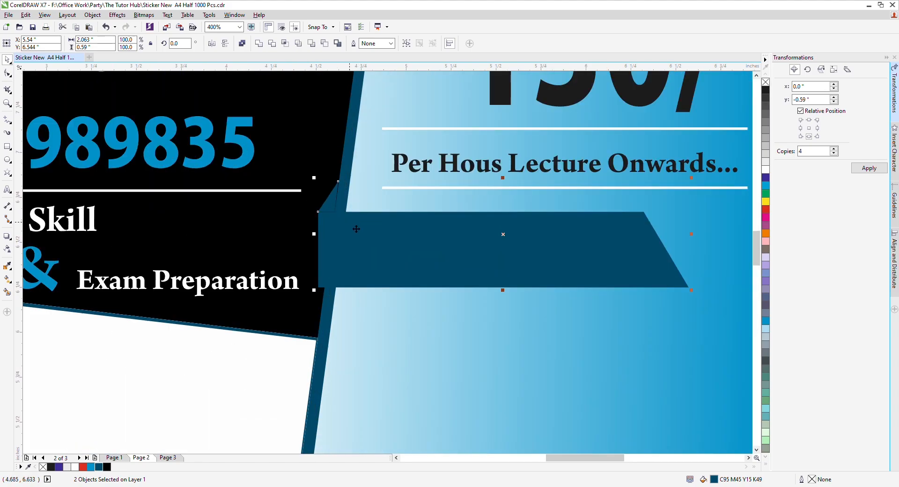
Step: Rotate, widen and raise the small dark-blue corner piece to line up with the banner
left_click(302, 191)
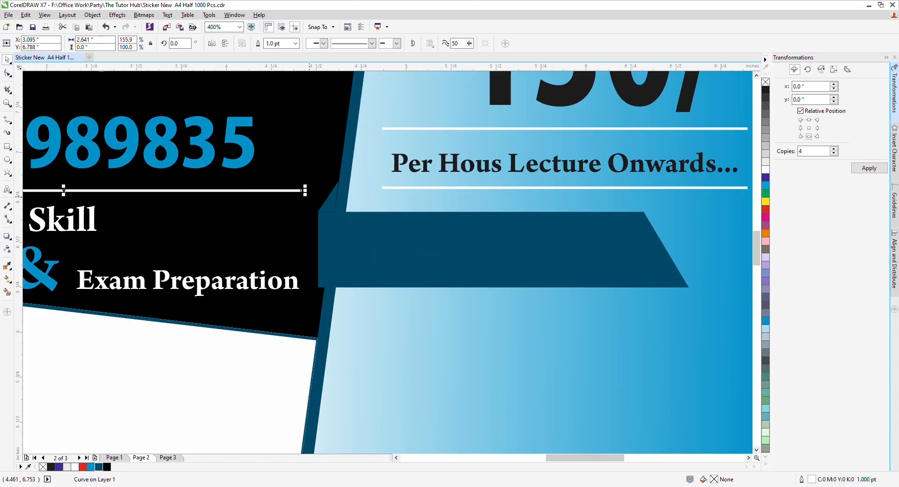
left_click(328, 206)
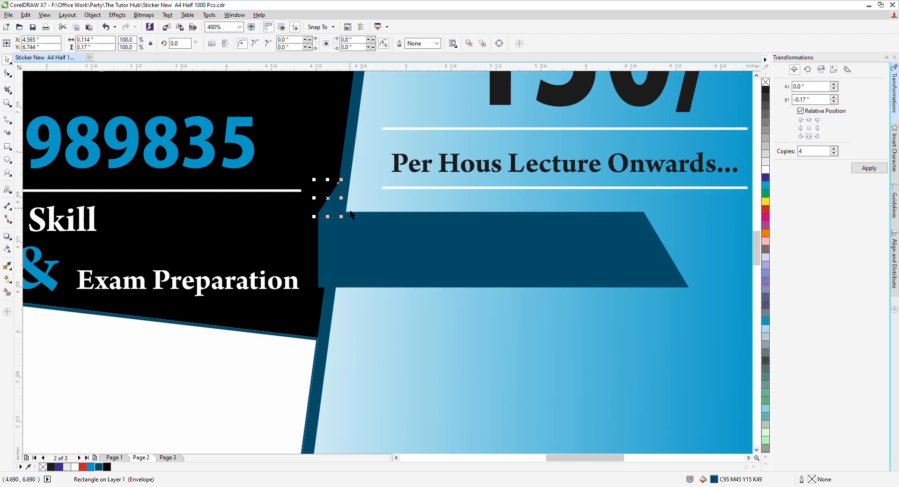
scroll(342, 185, "up", 2)
left_click(327, 207)
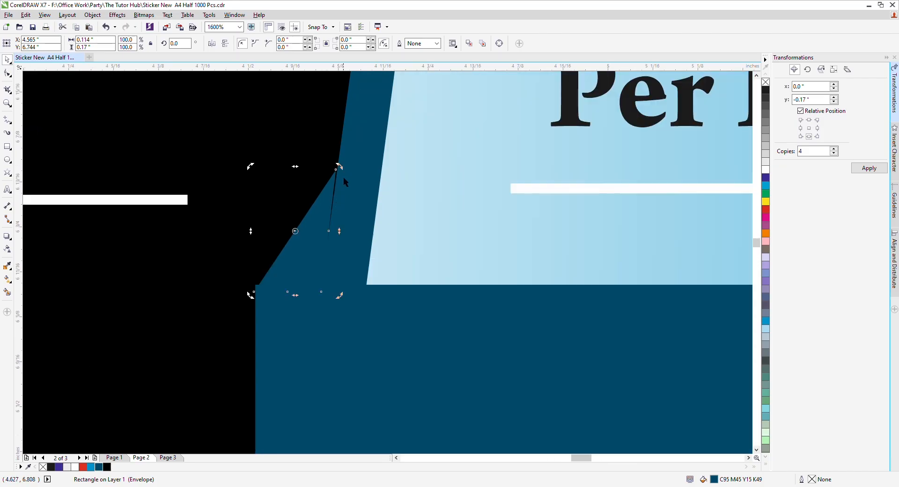
left_click_drag(345, 172, 352, 177)
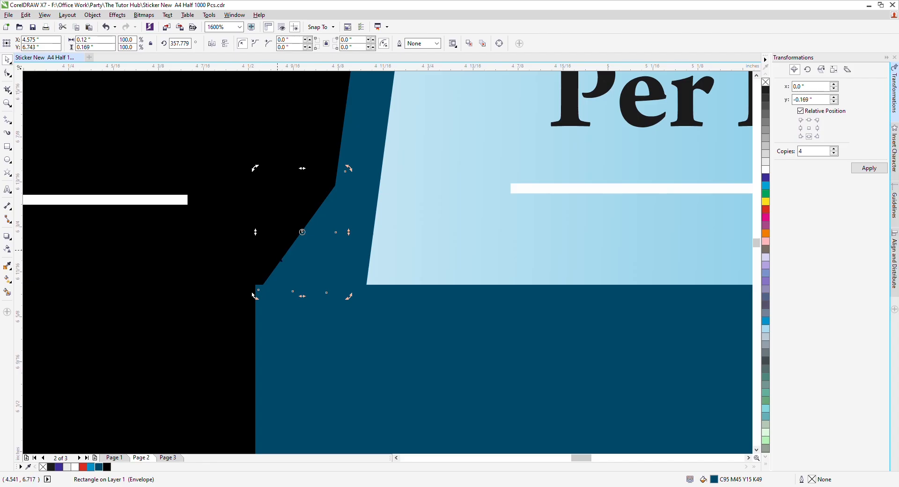
left_click(290, 259)
left_click_drag(255, 231, 252, 230)
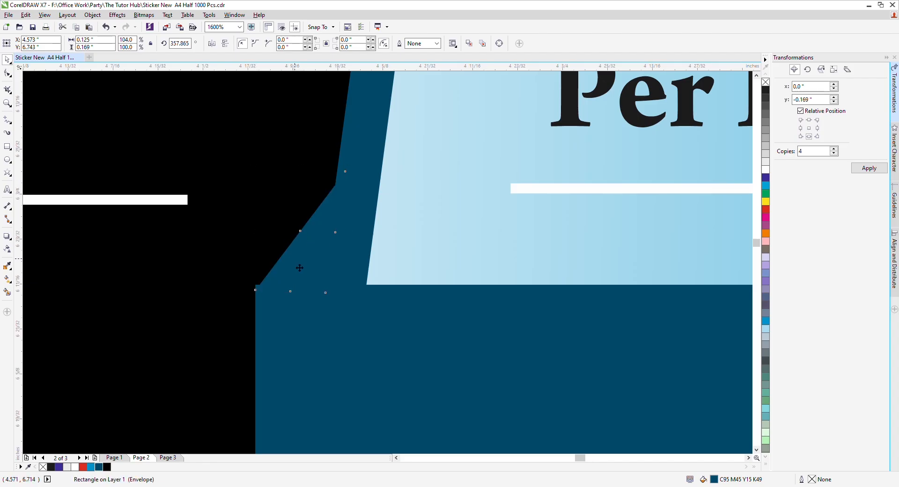
scroll(295, 262, "up", 2)
left_click_drag(278, 292, 275, 284)
scroll(278, 294, "down", 3)
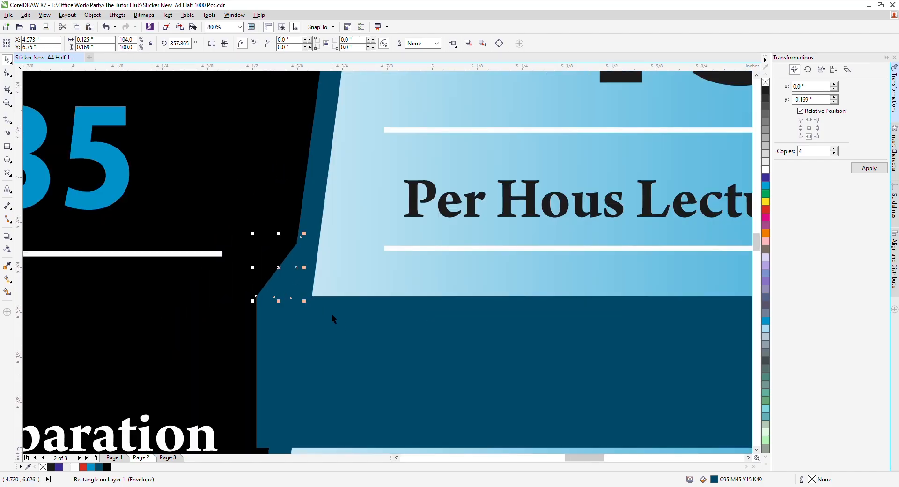
Step: Weld the corner piece and the dark-blue banner into one shape
left_click(374, 355, "shift")
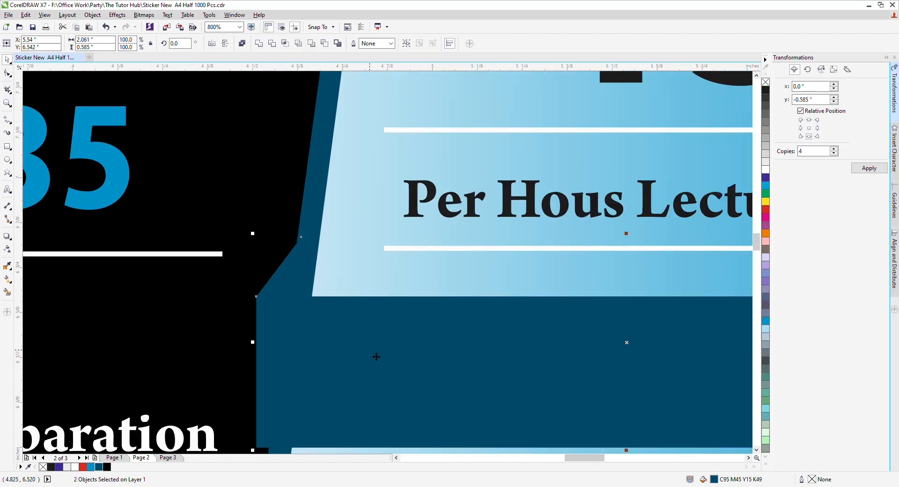
left_click(259, 43)
scroll(312, 280, "down", 2)
Step: Cast a drop shadow rightward from the dark-blue banner with opacity 30 and feathering 10
scroll(312, 280, "down", 4)
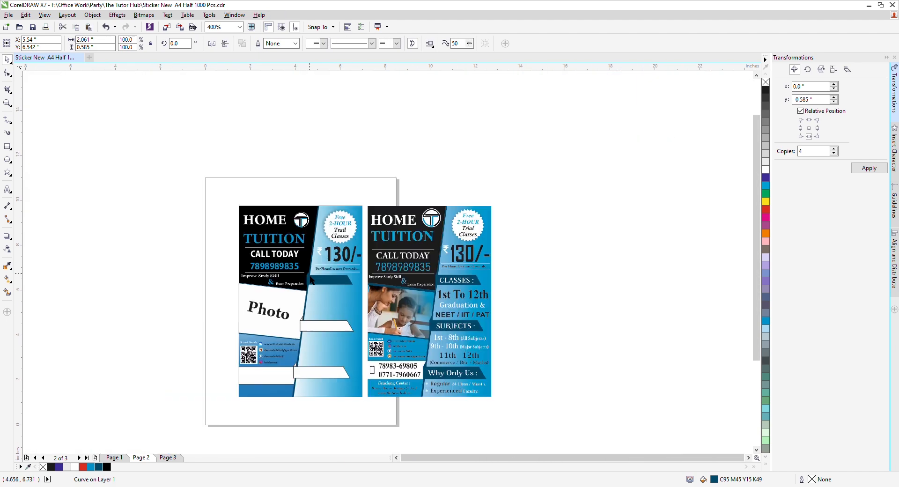
scroll(567, 265, "up", 3)
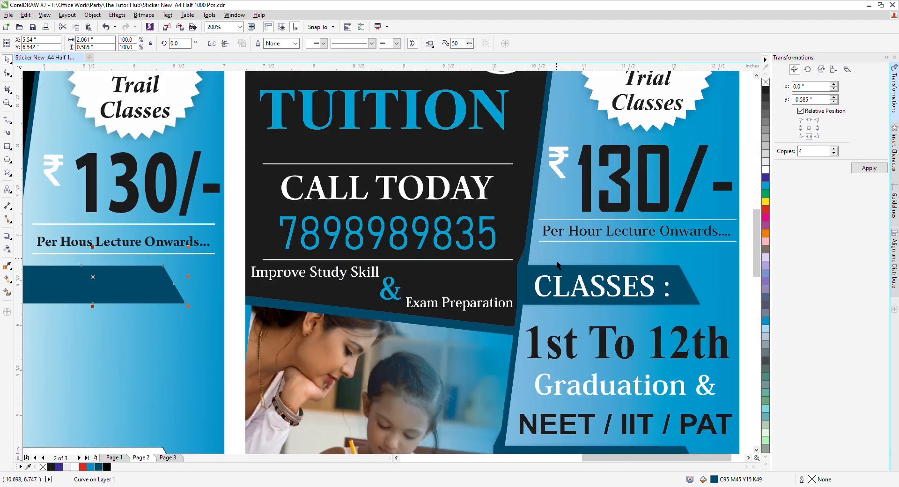
scroll(180, 274, "down", 2)
scroll(163, 284, "up", 4)
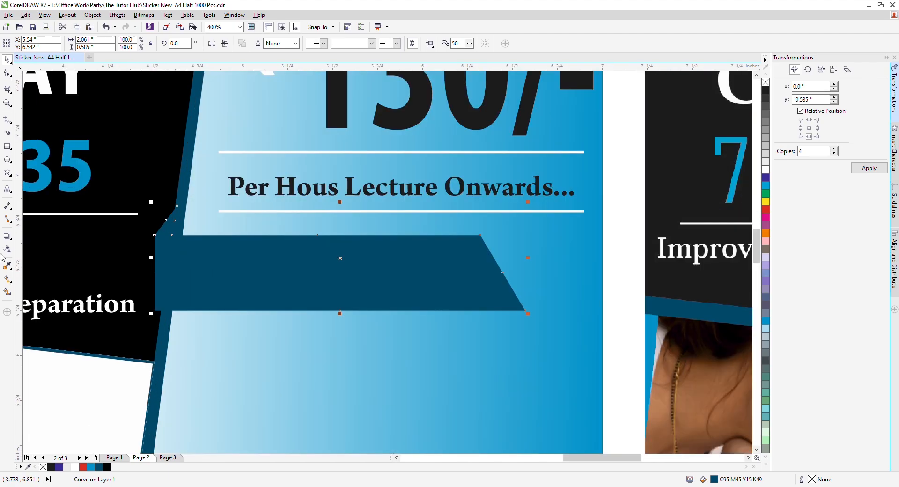
left_click(8, 237)
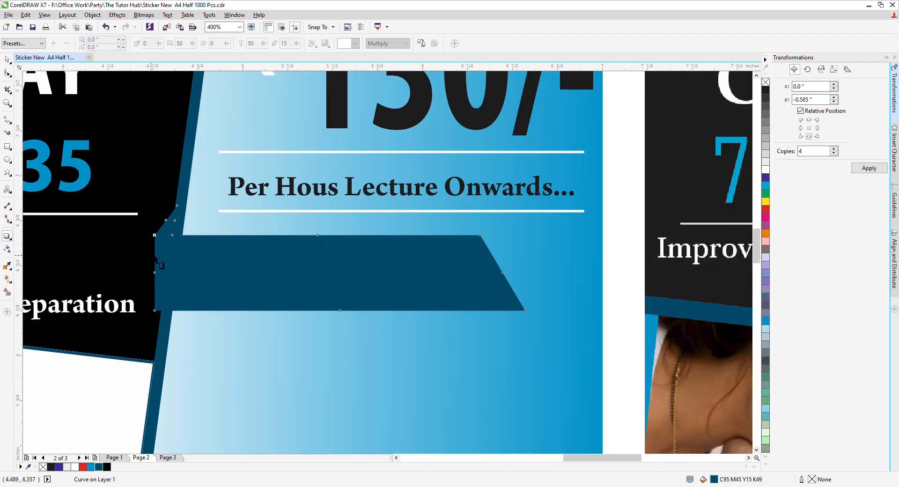
left_click_drag(154, 258, 528, 257)
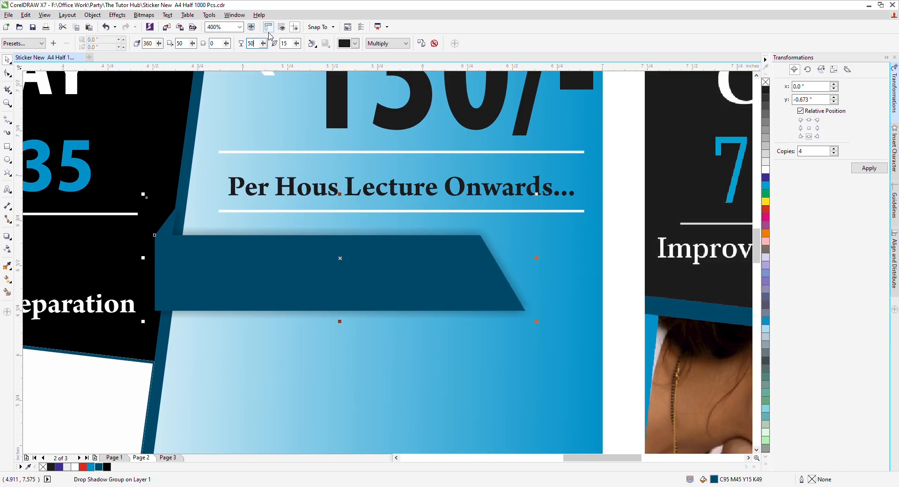
type("30")
key("Tab")
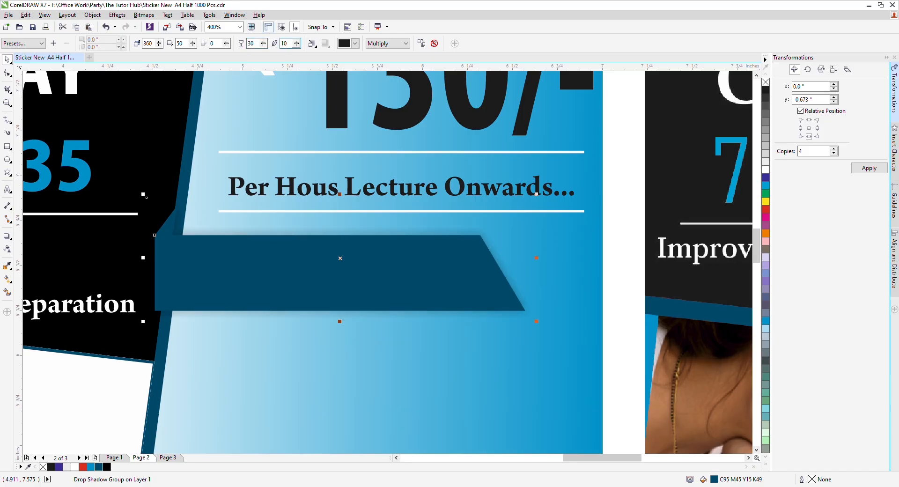
key("Return")
scroll(194, 258, "up", 1)
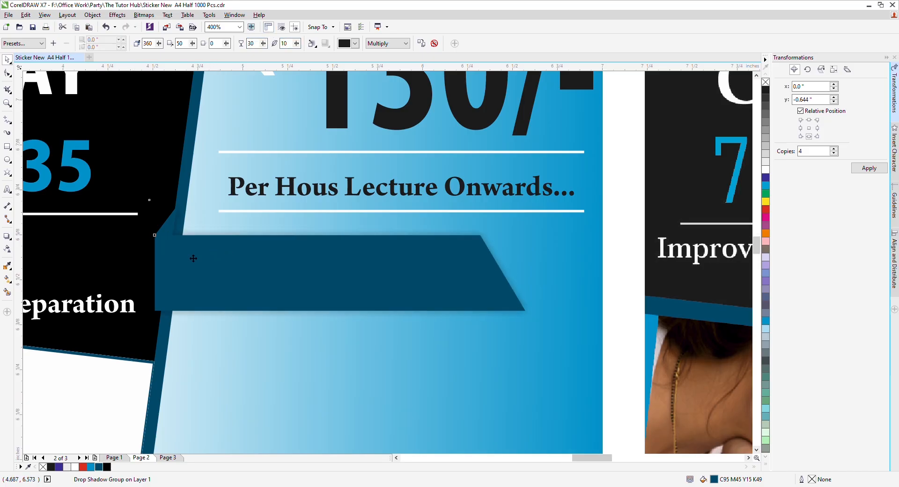
scroll(187, 255, "up", 2)
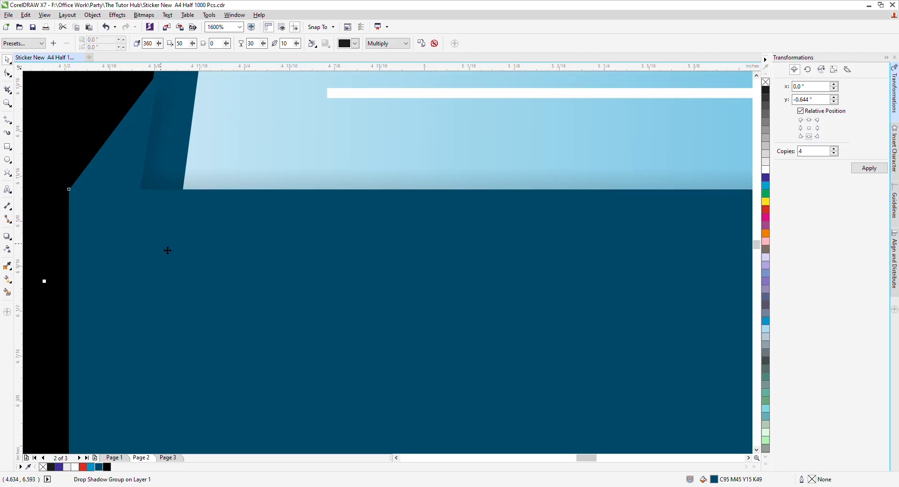
scroll(168, 250, "down", 4)
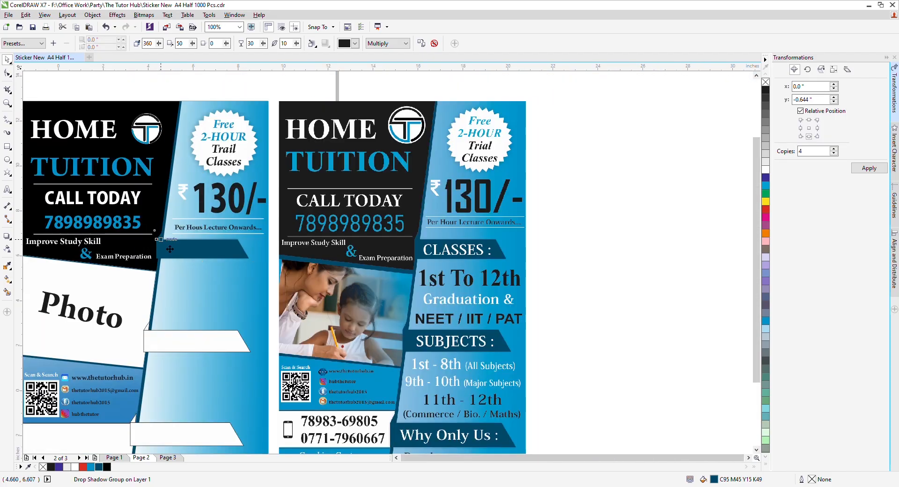
scroll(170, 250, "down", 1)
Step: Copy the CALL TODAY text onto the dark-blue banner and change it to CLASSES
left_click(192, 141)
key("F4")
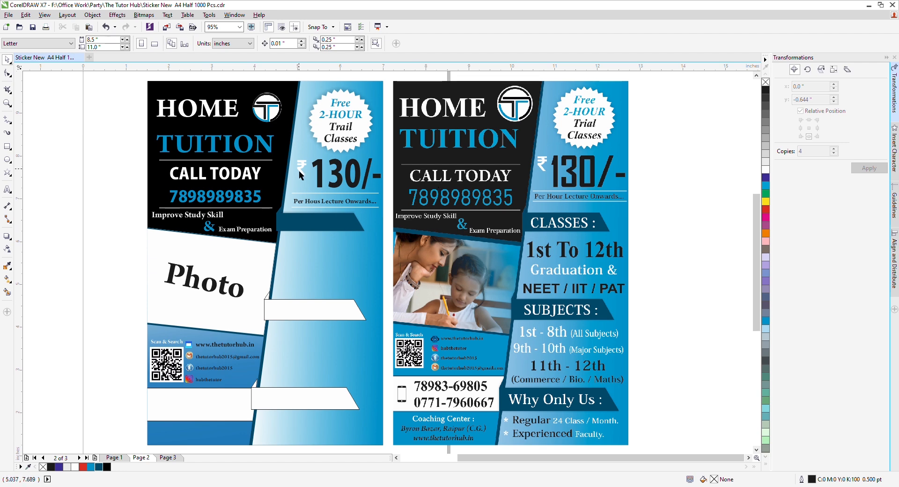
left_click_drag(192, 177, 315, 230)
key("F8")
key("ctrl+a")
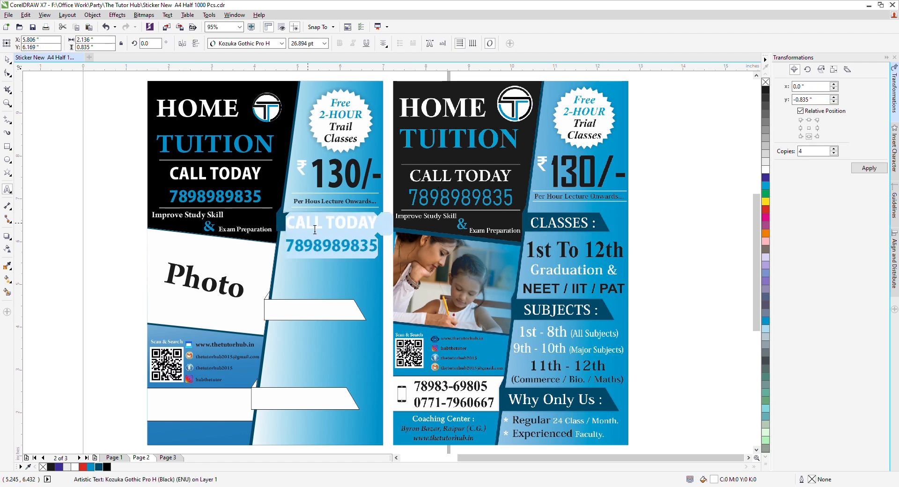
type("CLASSES")
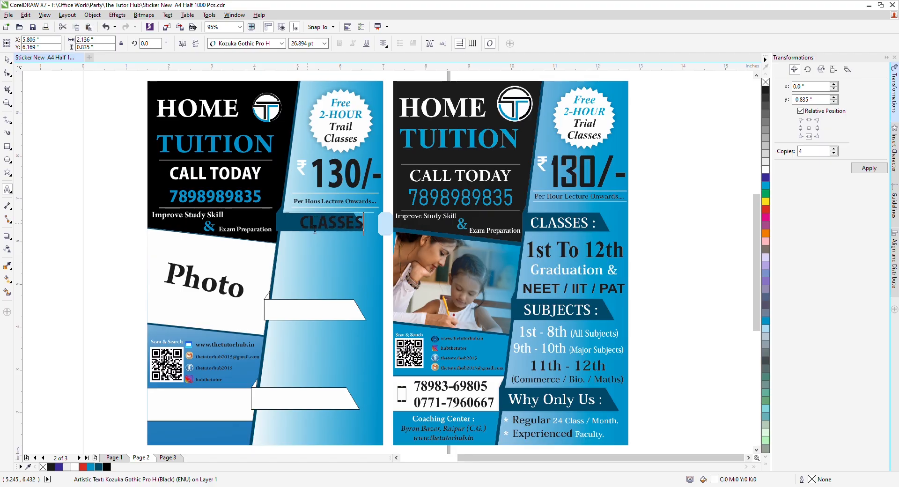
key("ctrl+space")
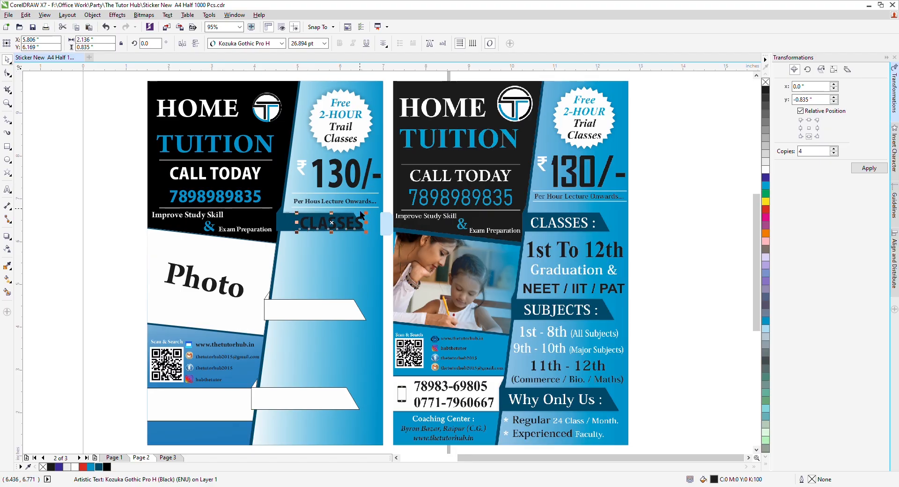
Step: Shrink the CLASSES text to fit the banner and nudge it into position
left_click_drag(366, 214, 314, 229)
key("Up")
key("Up")
key("Up")
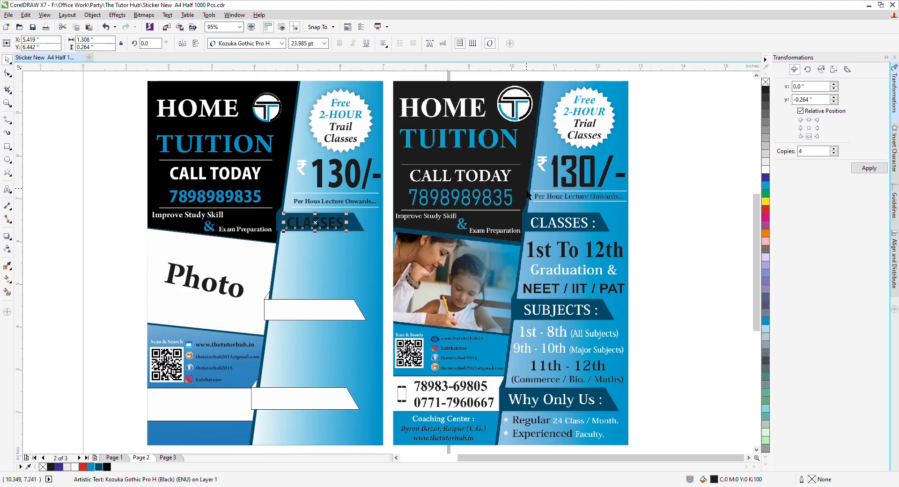
key("Right")
key("Right")
key("Right")
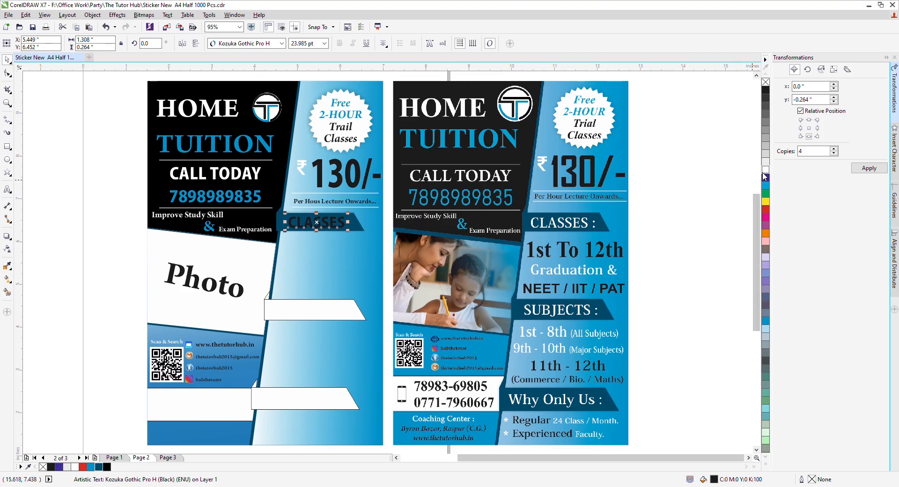
left_click(735, 176)
left_click_drag(20, 302, 37, 295)
left_click(90, 294)
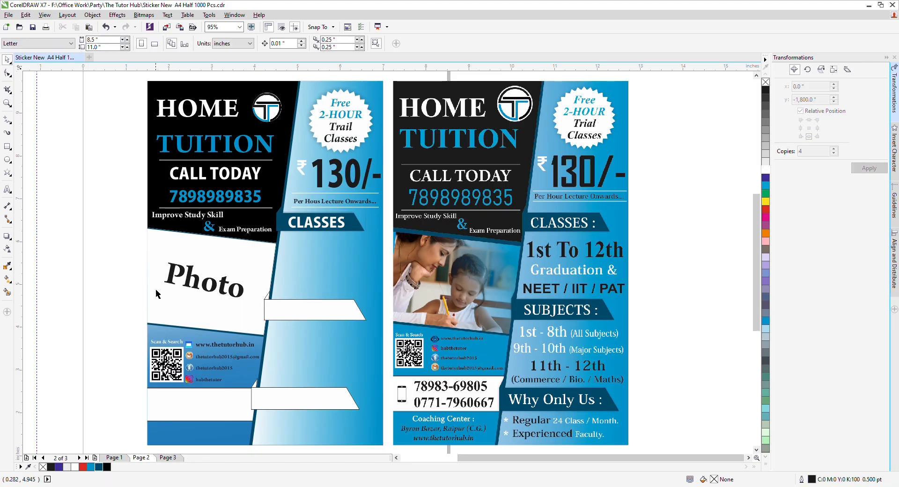
Step: Weld the middle white banner shapes and fill the band dark blue with no outline
left_click(270, 304)
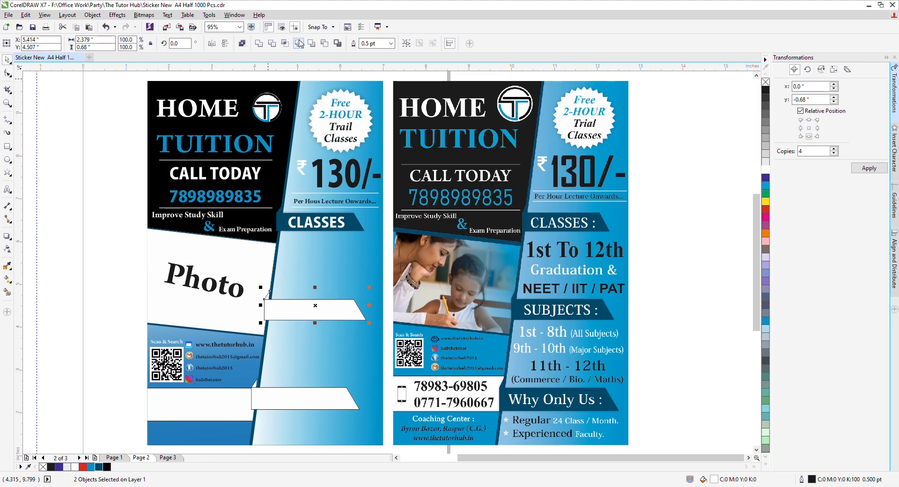
left_click(259, 44)
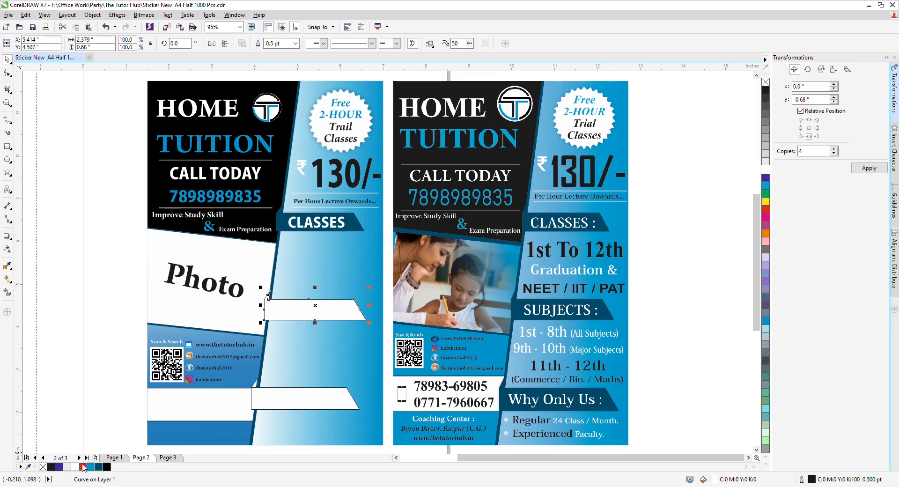
left_click(98, 467)
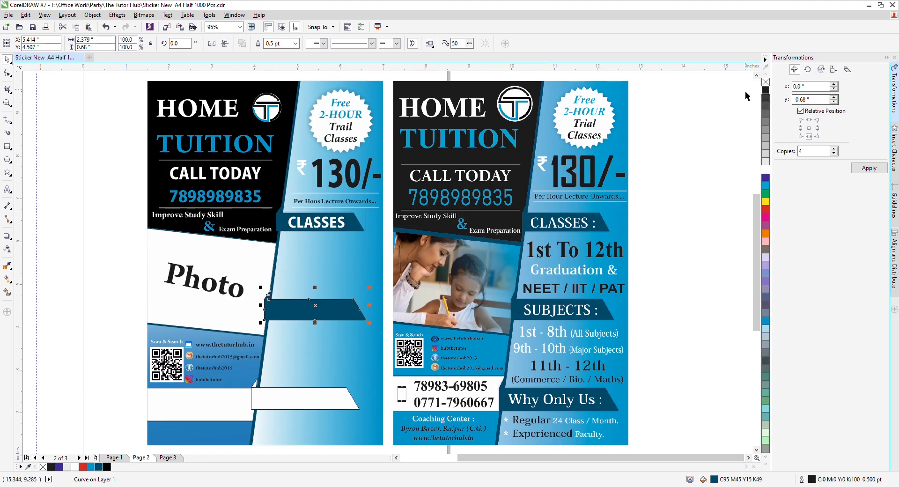
right_click(766, 83)
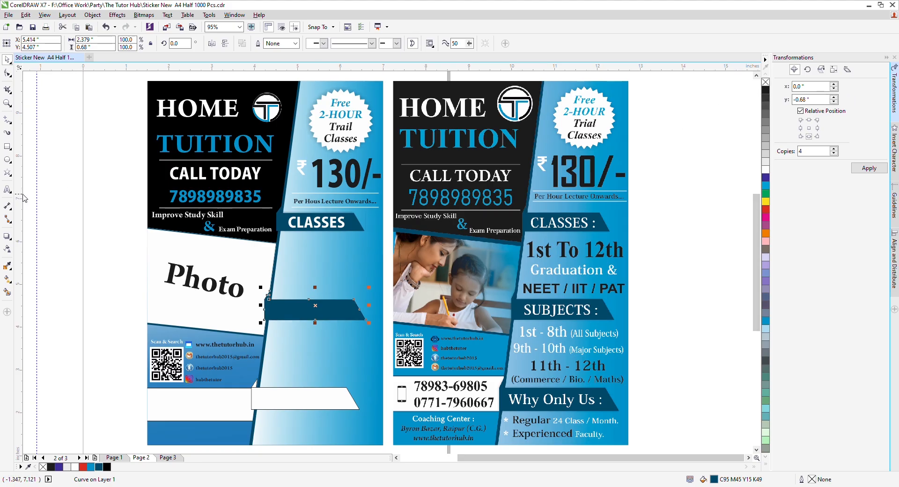
Step: Add a drop shadow along the band with opacity 30 and feather 10
left_click(7, 235)
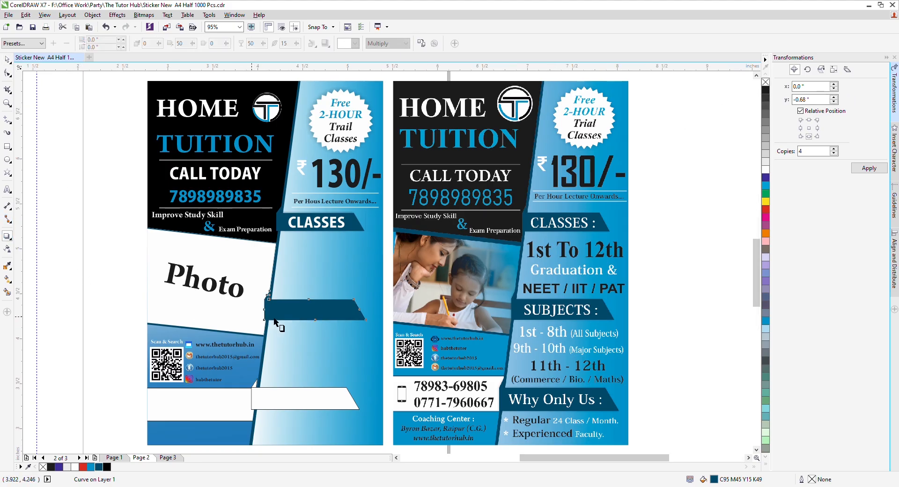
scroll(267, 310, "up", 3)
left_click_drag(278, 302, 494, 292)
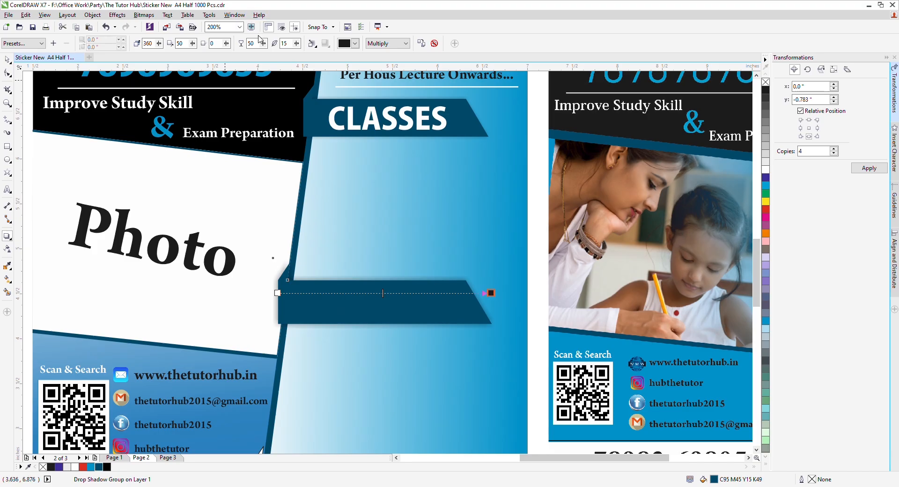
type("30")
key("Tab")
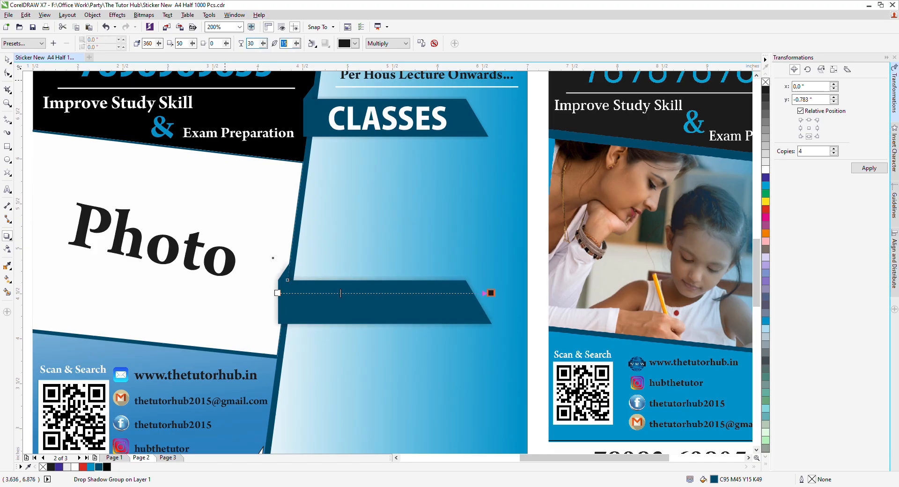
type("10")
key("Return")
key("space")
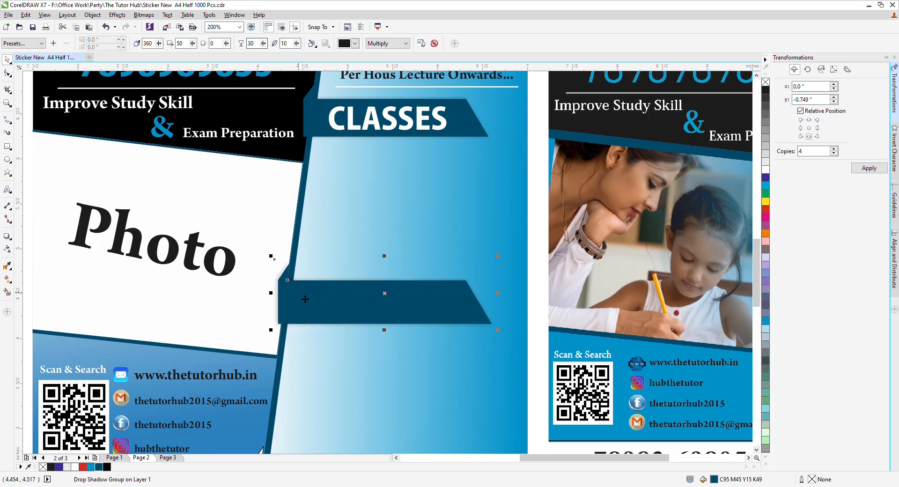
key("F4")
left_click(122, 276)
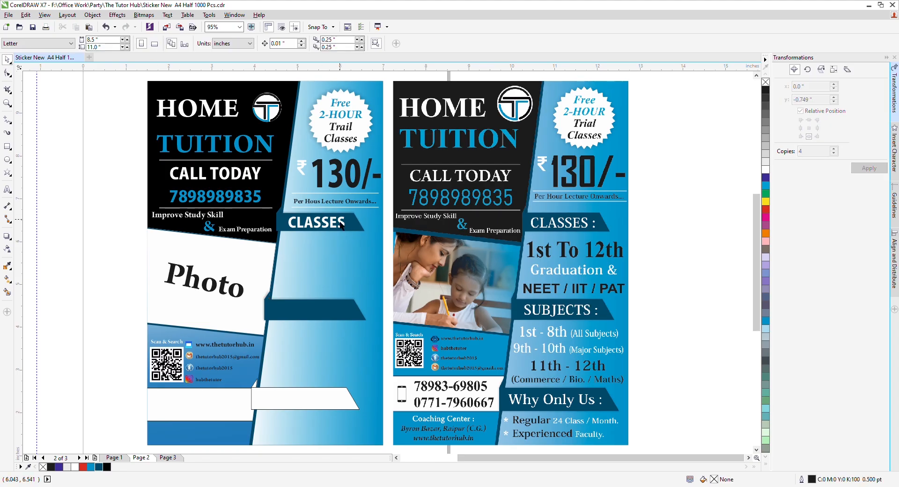
Step: Copy the CLASSES heading onto the lower band and retype it as 'SUBJECTS :'
left_click_drag(326, 224, 331, 311)
double_click(335, 310)
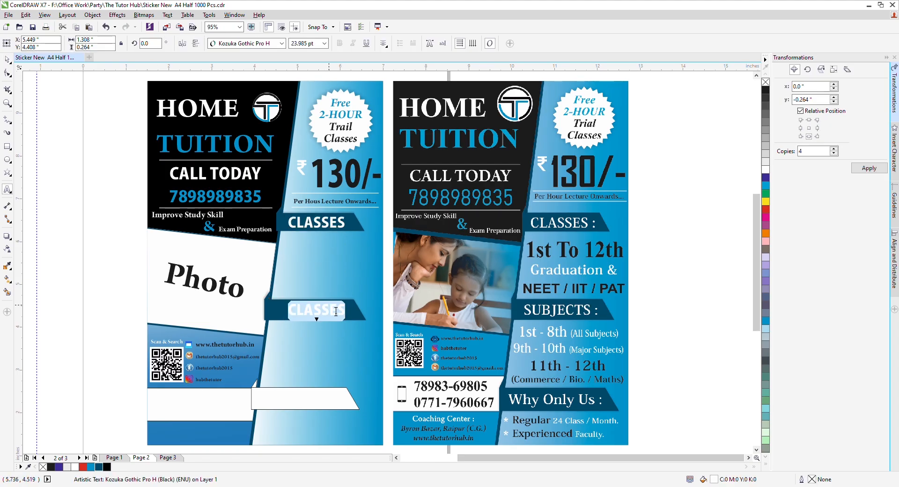
type("S")
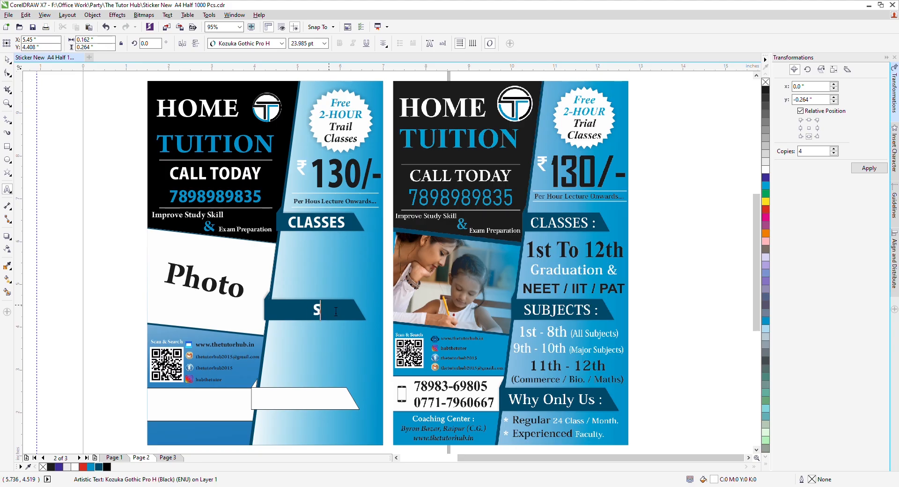
type("UBJECTS")
key("ctrl+space")
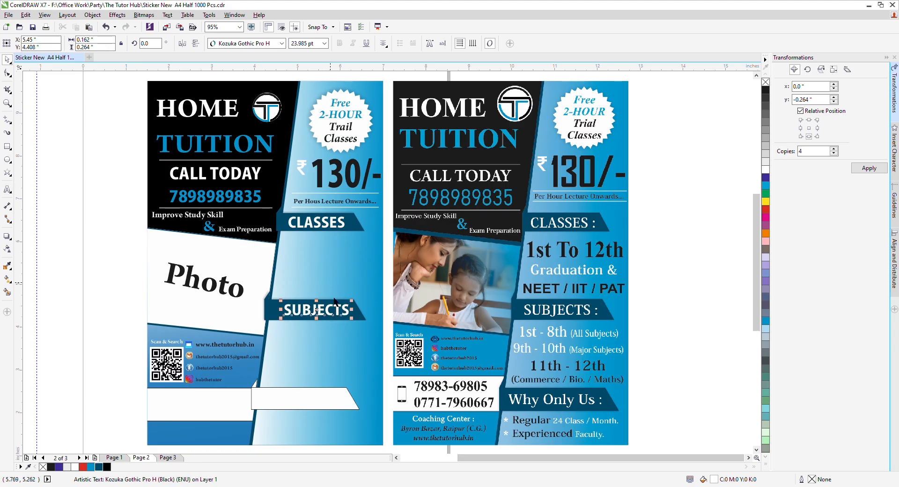
left_click_drag(349, 314, 345, 316)
left_click(344, 316)
double_click(341, 317)
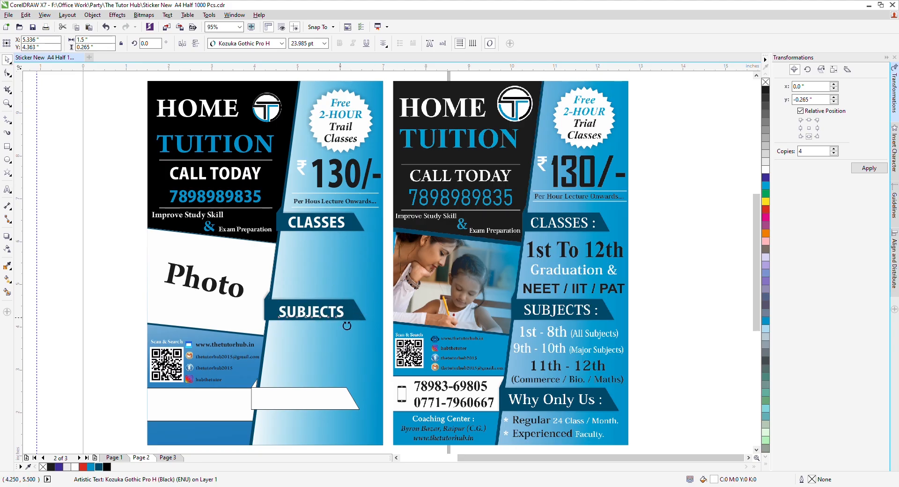
type(":")
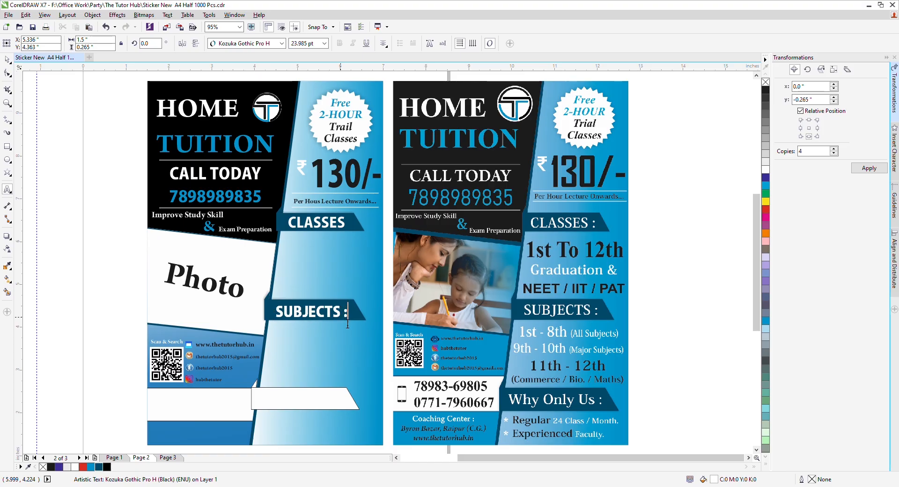
key("ctrl+space")
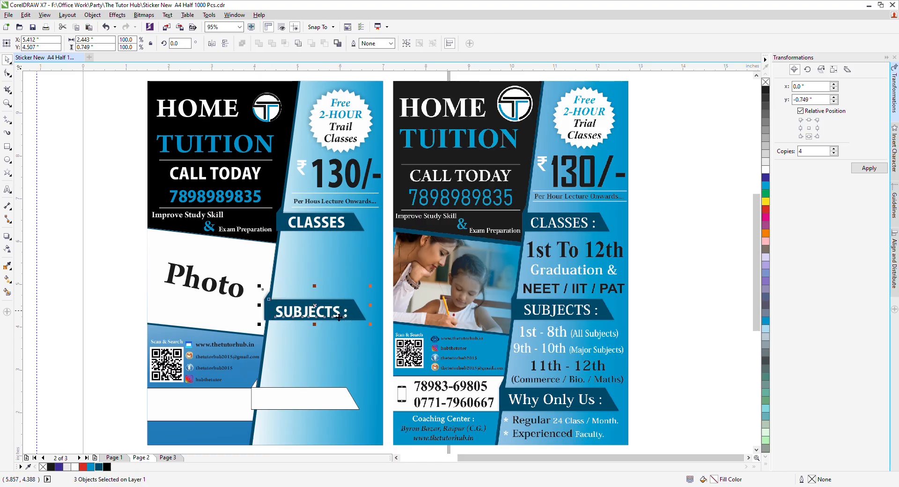
left_click(110, 297)
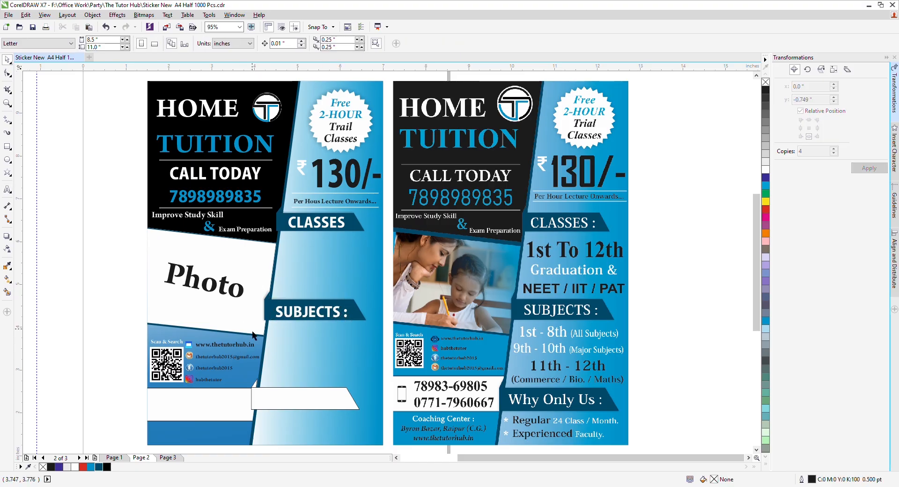
Step: Centre the SUBJECTS : heading vertically on the band, then nudge it down and right
left_click(283, 316)
left_click(273, 316, "shift")
key("e")
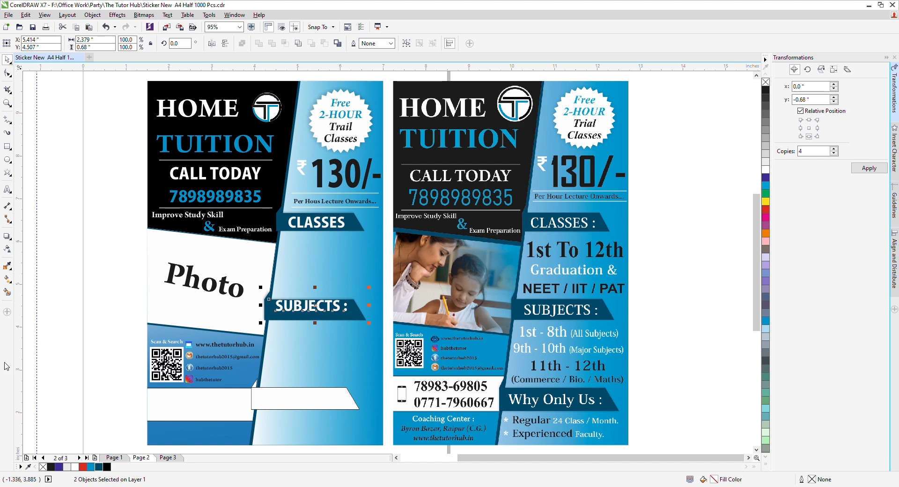
left_click(88, 331)
left_click(291, 313)
key("Down")
key("Down")
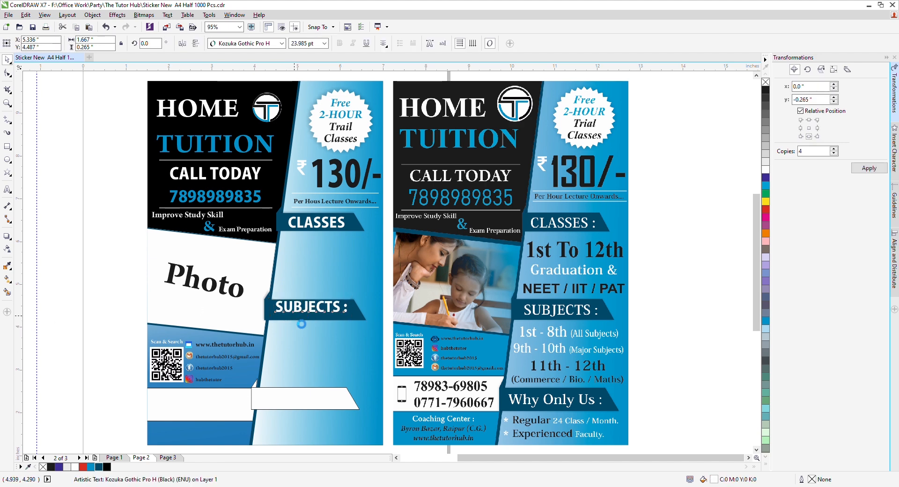
key("Down")
key("Down")
key("Down")
key("Down")
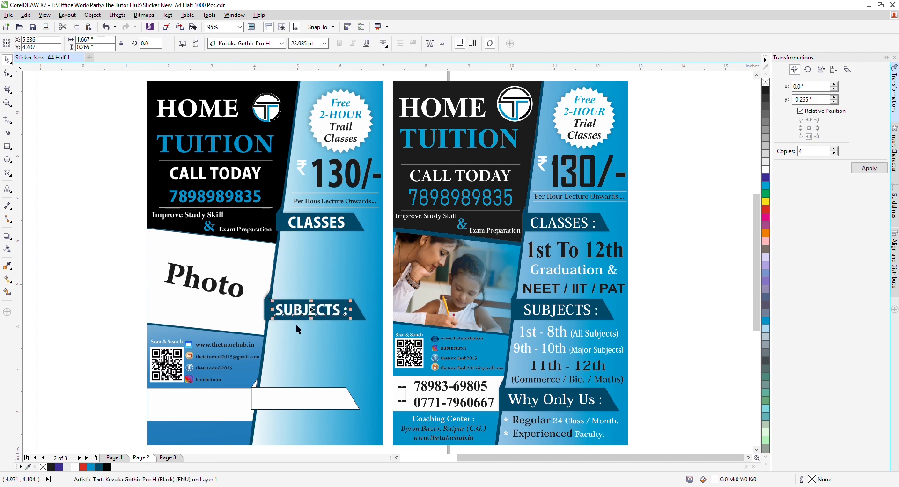
key("Right")
key("Right")
key("Right")
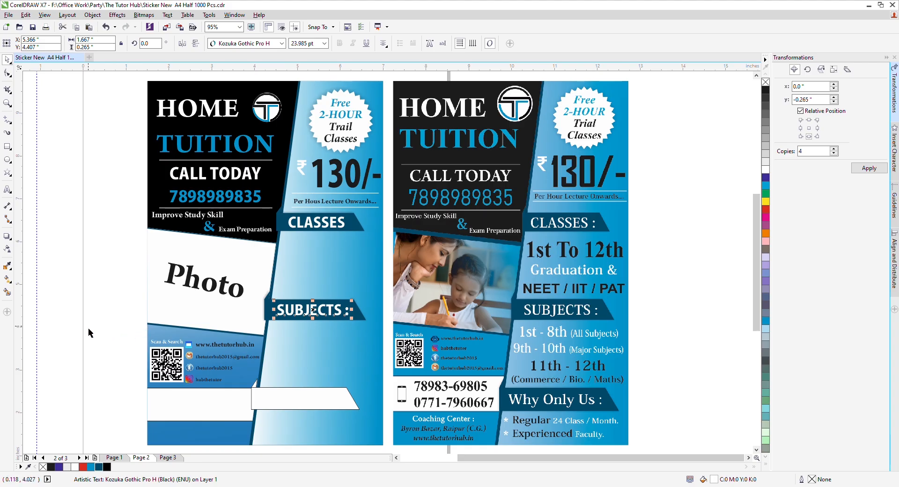
left_click(90, 333)
Step: Weld the small white corner shape and lower banner into one dark-blue shape
left_click(254, 386)
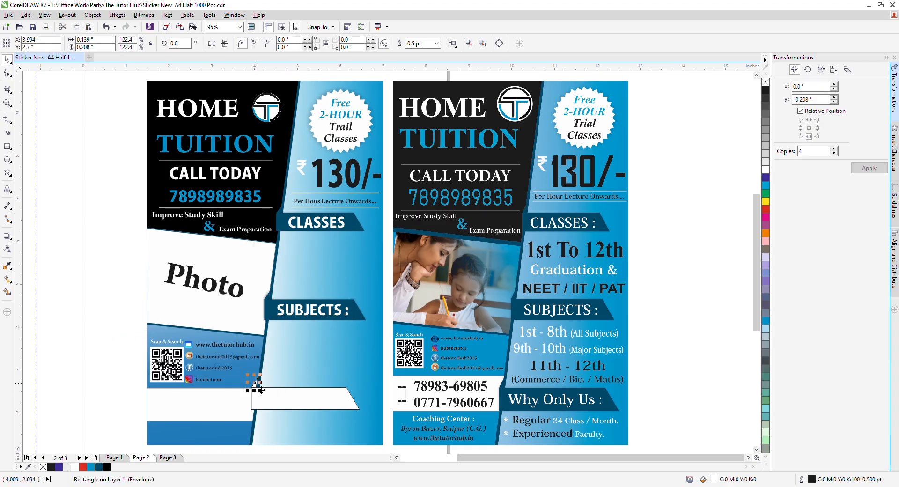
left_click(269, 395, "shift")
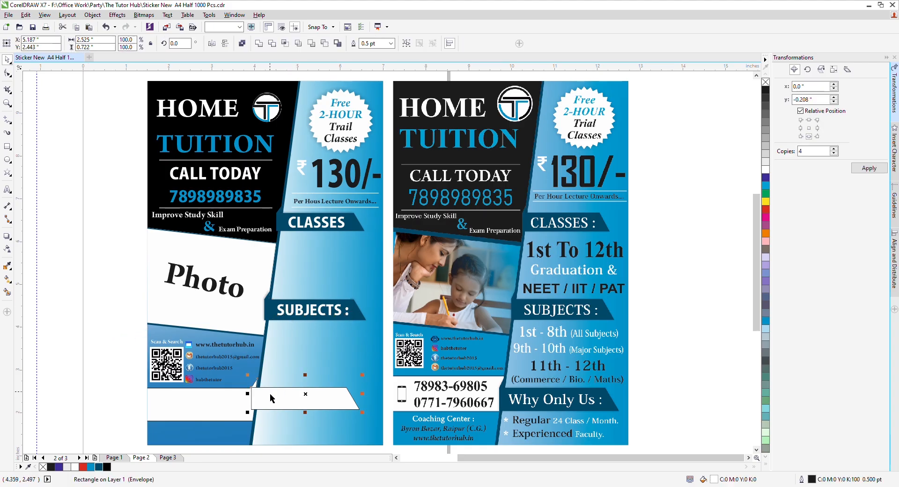
left_click(99, 467)
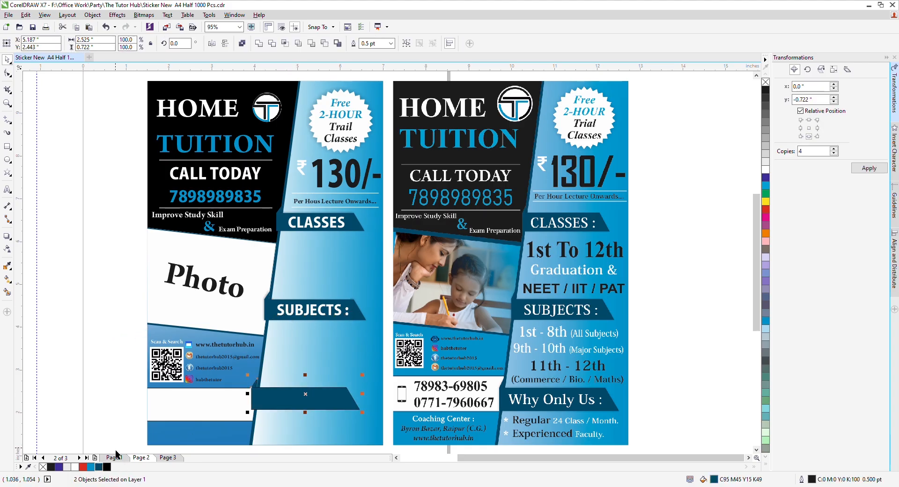
left_click(259, 44)
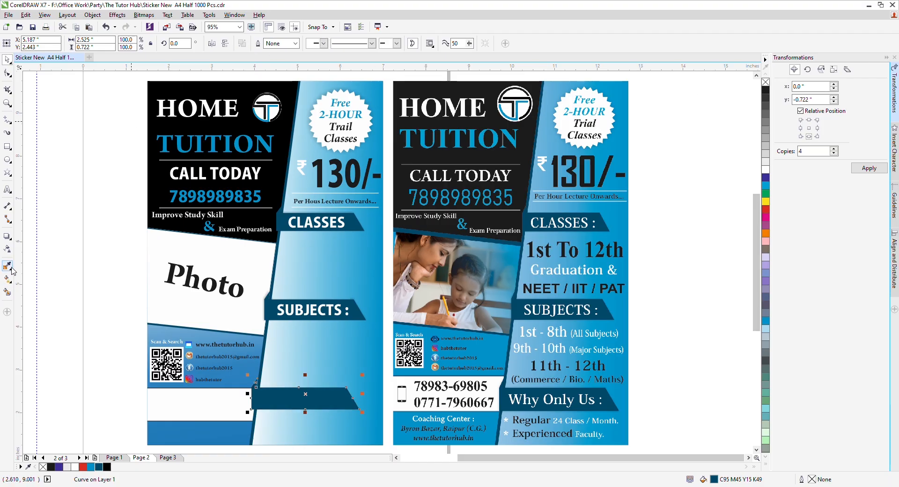
Step: Give the lower banner a drop shadow with opacity 30 and shift it slightly right
left_click(7, 236)
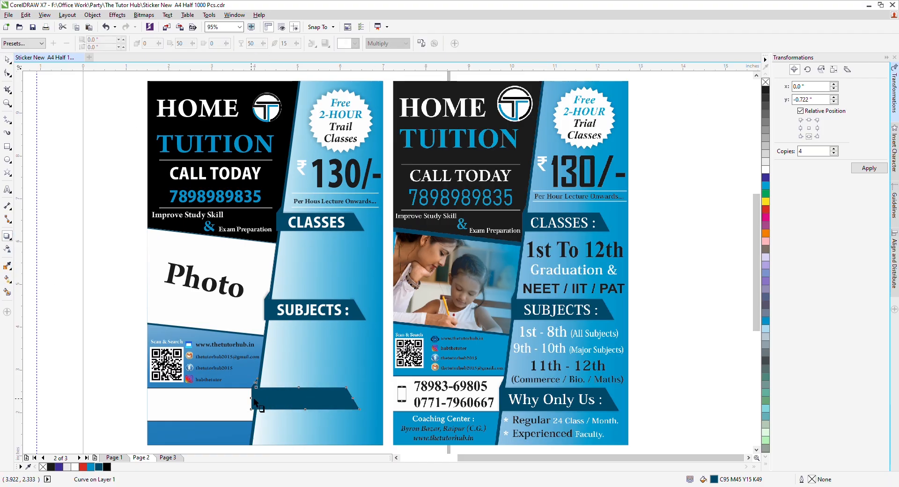
left_click_drag(254, 399, 359, 393)
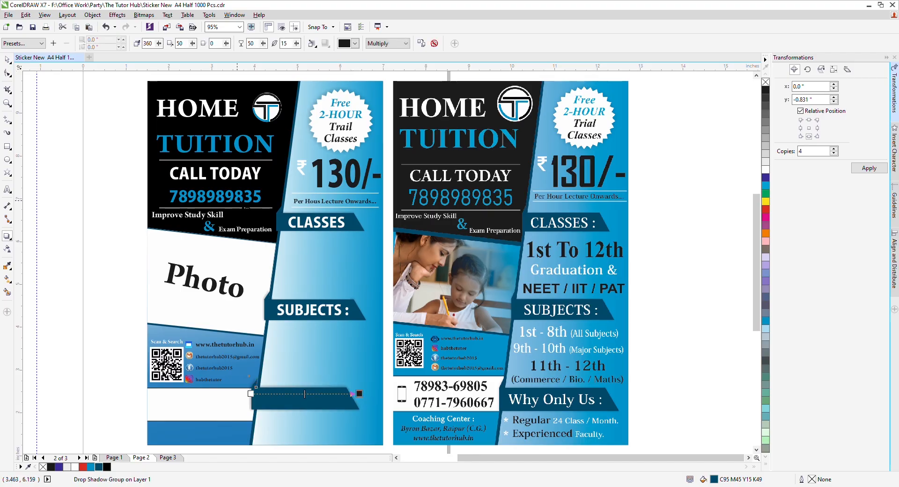
double_click(253, 45)
type("30")
key("Tab")
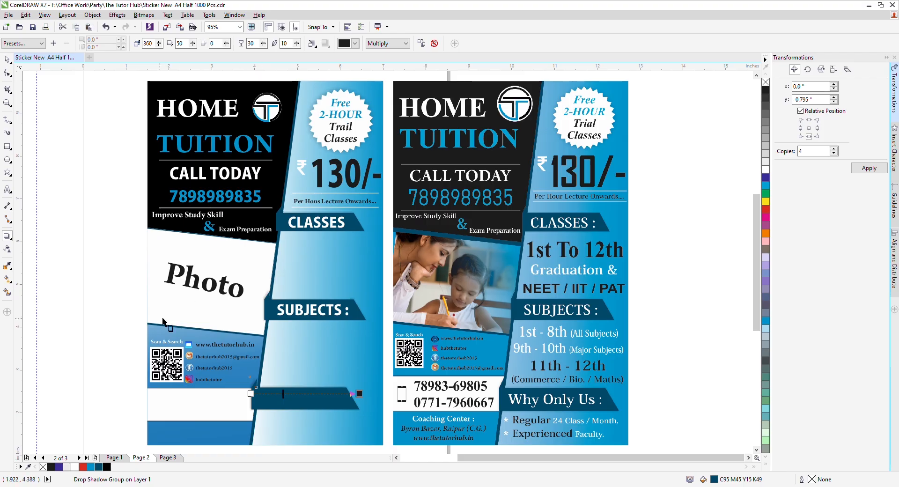
key("space")
left_click_drag(287, 398, 292, 402)
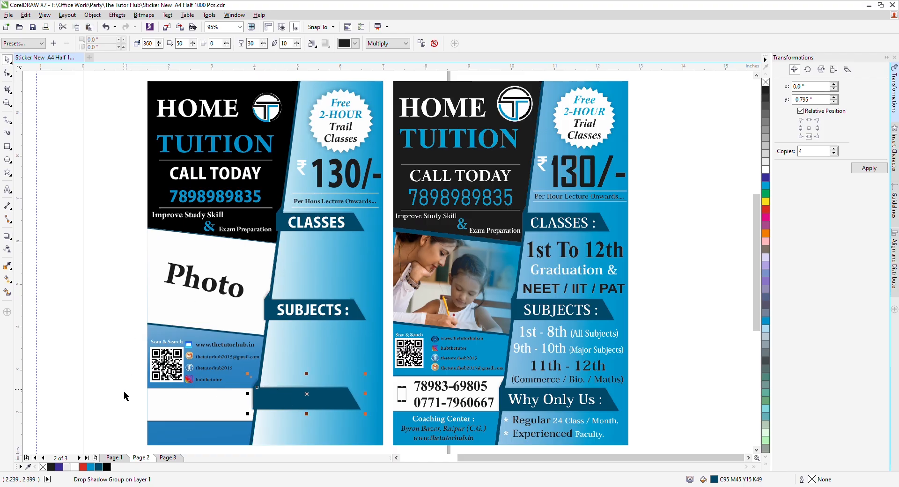
left_click(119, 371)
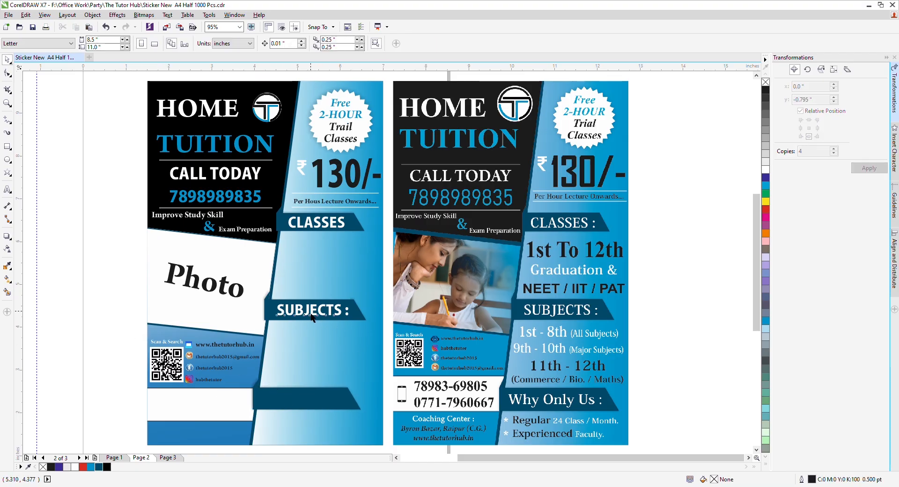
Step: Copy SUBJECTS : onto the lower banner, retype it as 'Why Only Us :' and nudge it right
left_click_drag(313, 310, 307, 406)
right_click(294, 400)
double_click(301, 404)
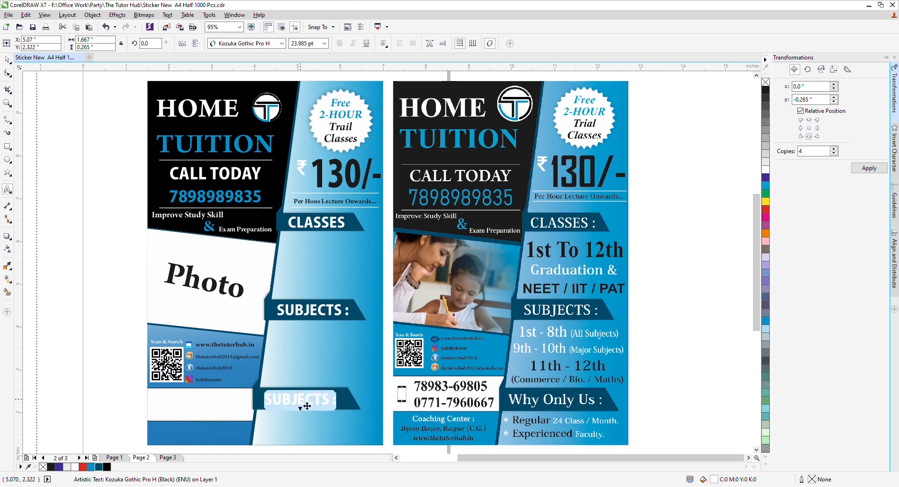
type("Why On")
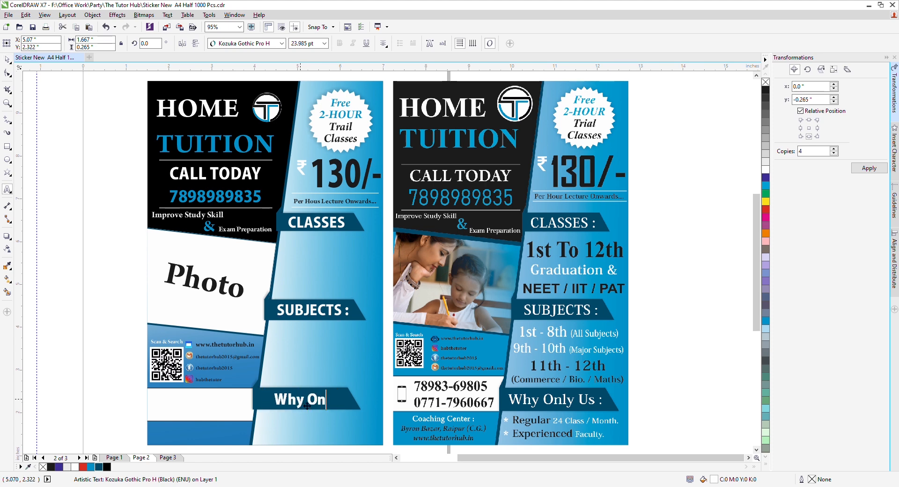
type("ly Us :")
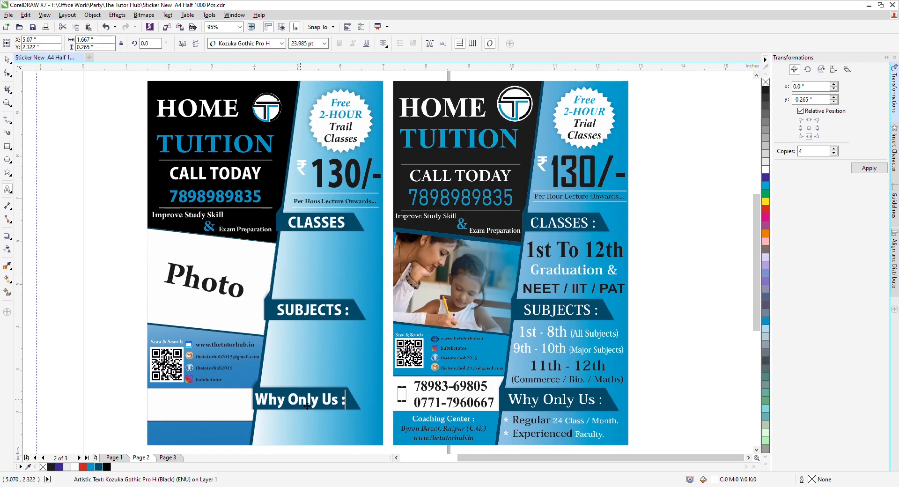
key("Escape")
left_click_drag(307, 407, 311, 406)
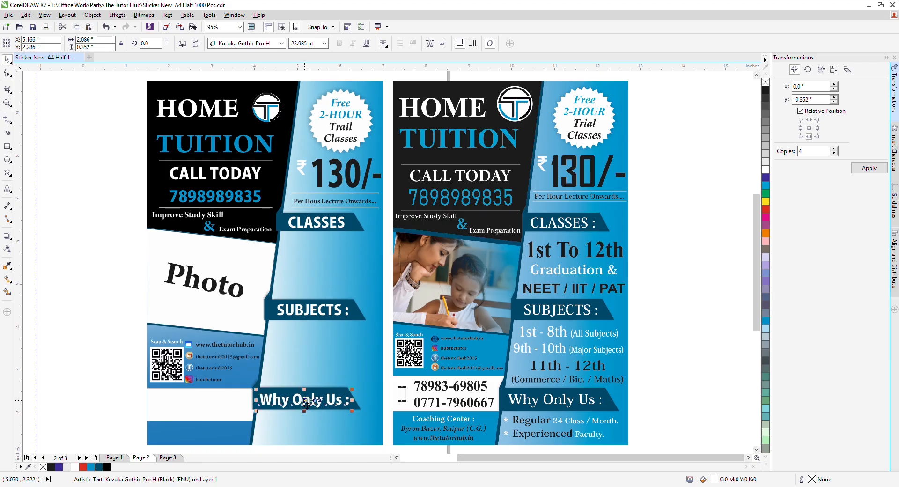
left_click(51, 373)
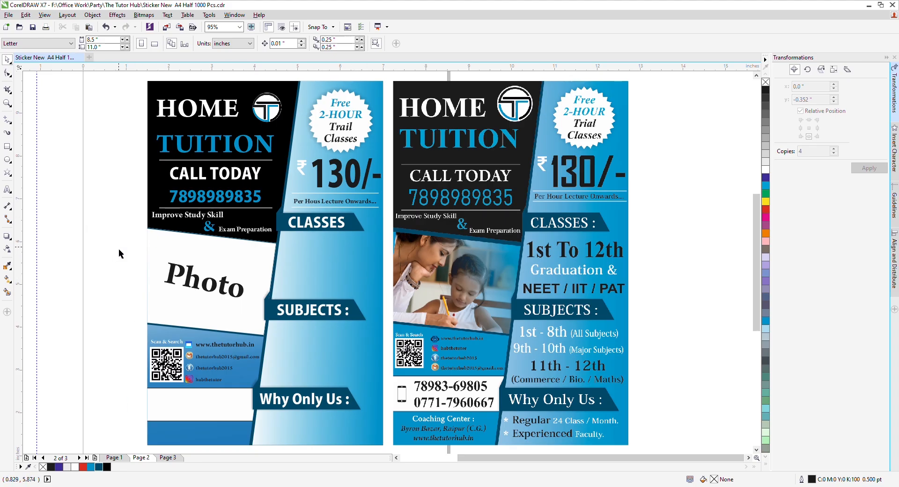
Step: Copy the caption below CLASSES as three centred lines: 1st To 12th, Graduation &, NEET / IIT / PAT
left_click_drag(311, 204, 305, 243)
right_click(304, 246)
key("F8")
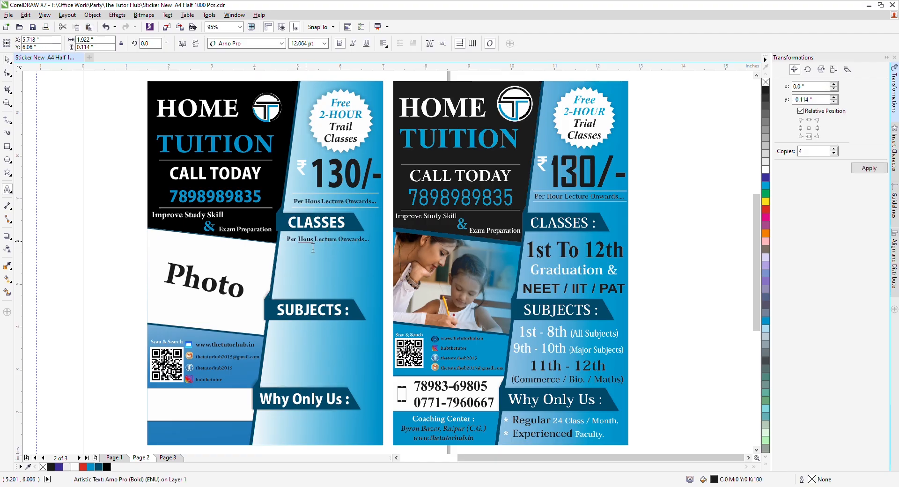
key("ctrl+a")
type("1st To")
key("Return")
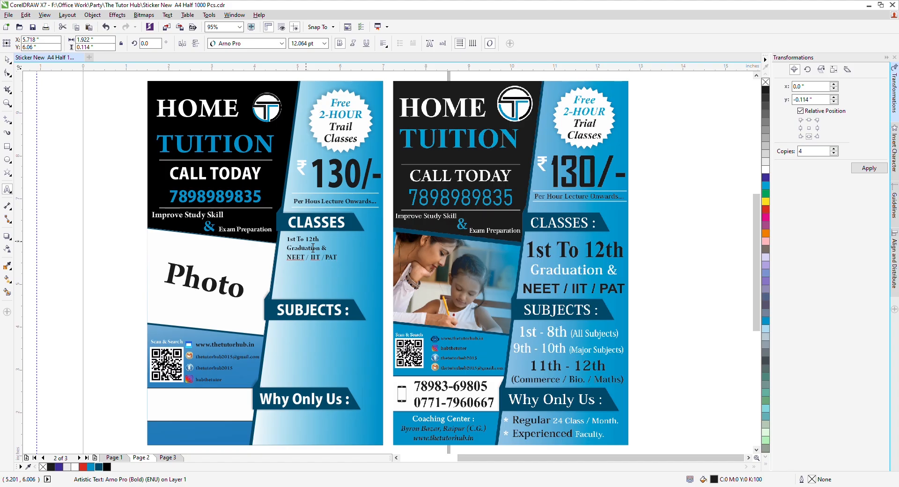
key("ctrl+a")
key("ctrl+e")
key("ctrl+space")
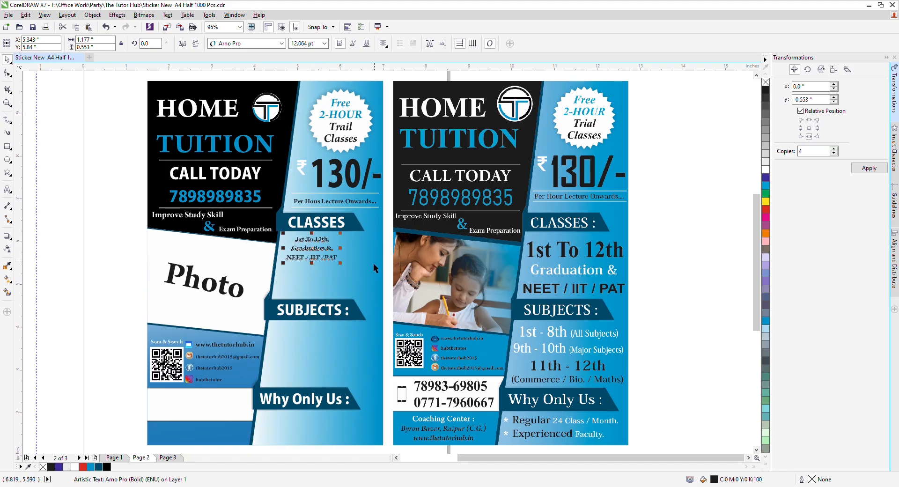
Step: Enlarge the three-line block, set 1st To 12th to 30 pt and move the block down
left_click_drag(341, 267, 361, 287)
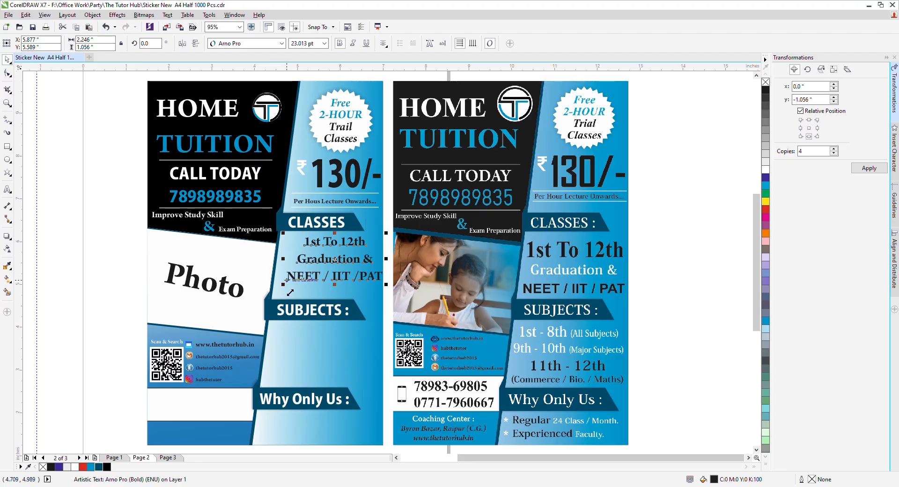
left_click_drag(285, 283, 281, 296)
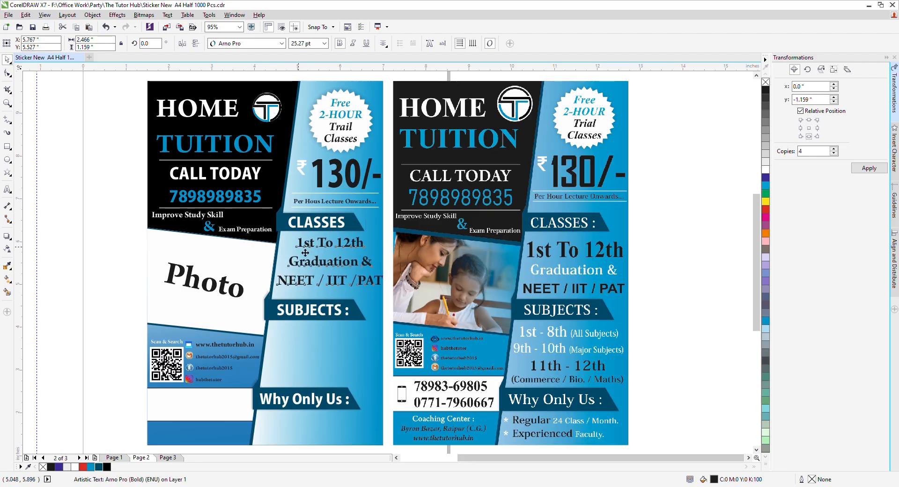
double_click(298, 247)
left_click_drag(297, 246, 364, 244)
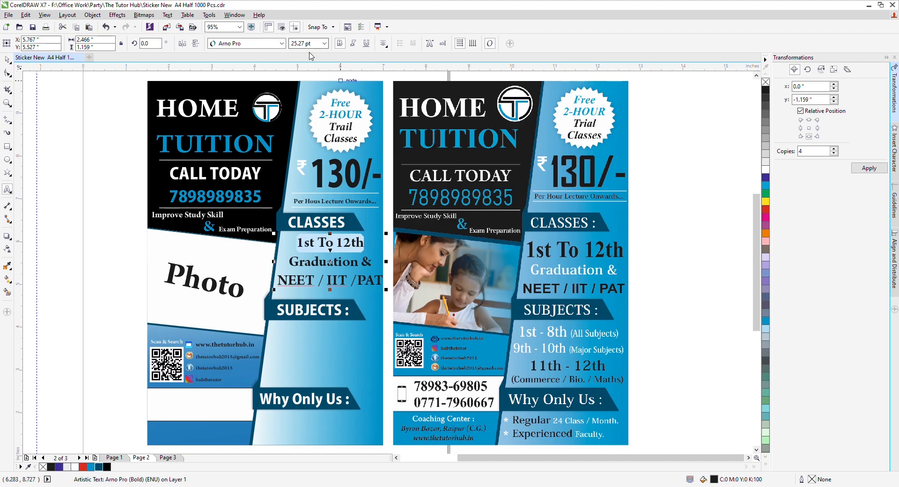
left_click(322, 47)
double_click(321, 47)
type("30")
key("Return")
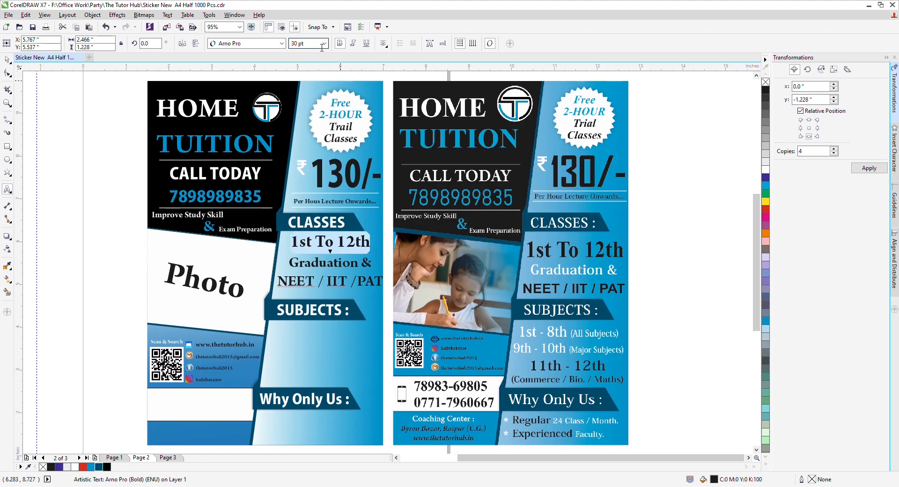
key("ctrl+space")
left_click_drag(388, 285, 349, 289)
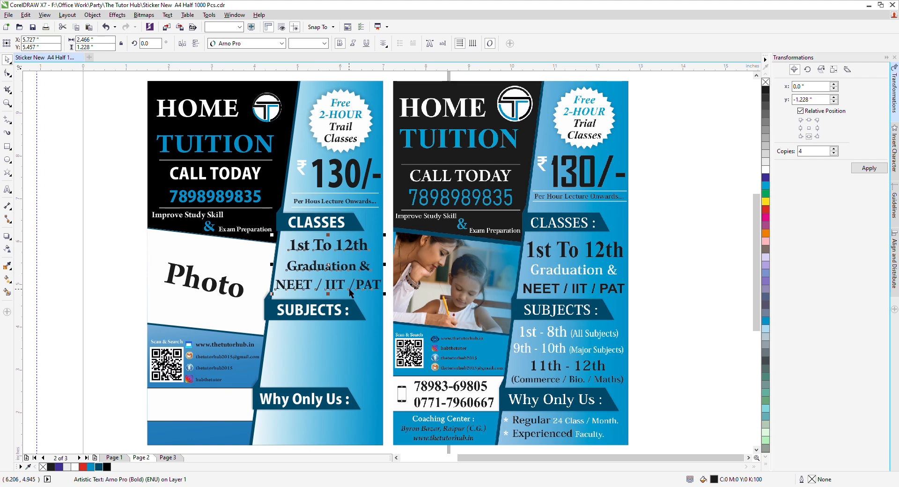
Step: Make the Graduation & line white
double_click(286, 266)
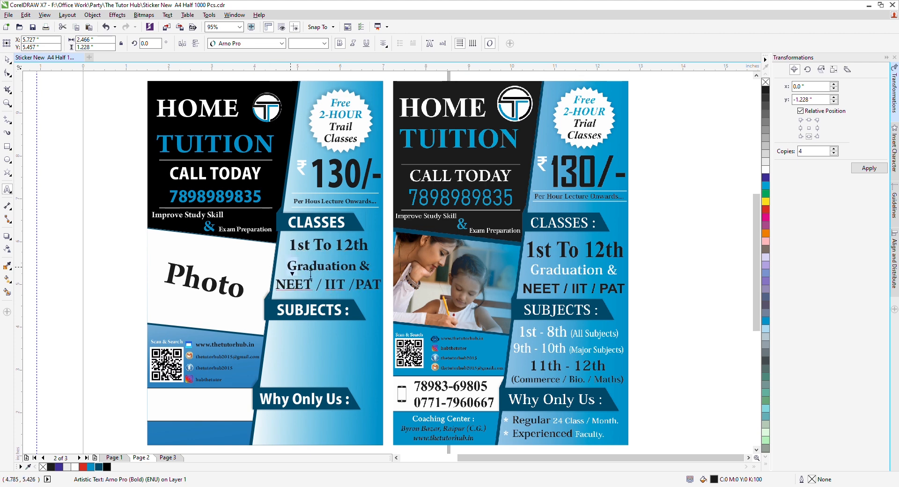
left_click_drag(287, 266, 390, 276)
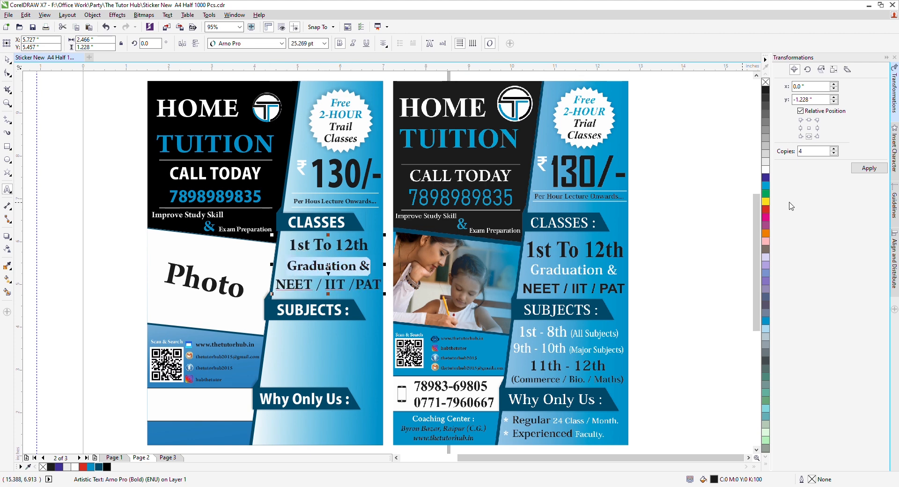
left_click(766, 170)
key("ctrl+space")
left_click(57, 295)
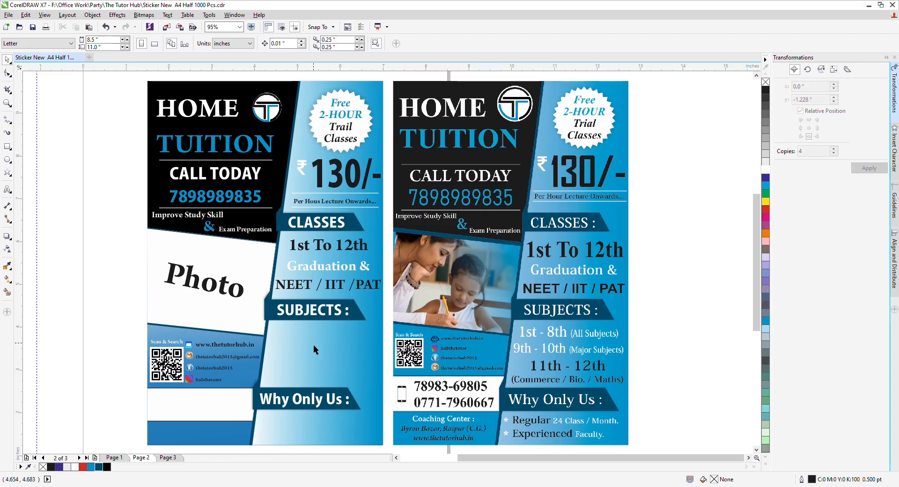
Step: Copy the class list below SUBJECTS and make its first line '1st - 8th (All Subjects)', with (All Subjects) at 20 pt
left_click(340, 275)
left_click_drag(339, 275, 331, 358)
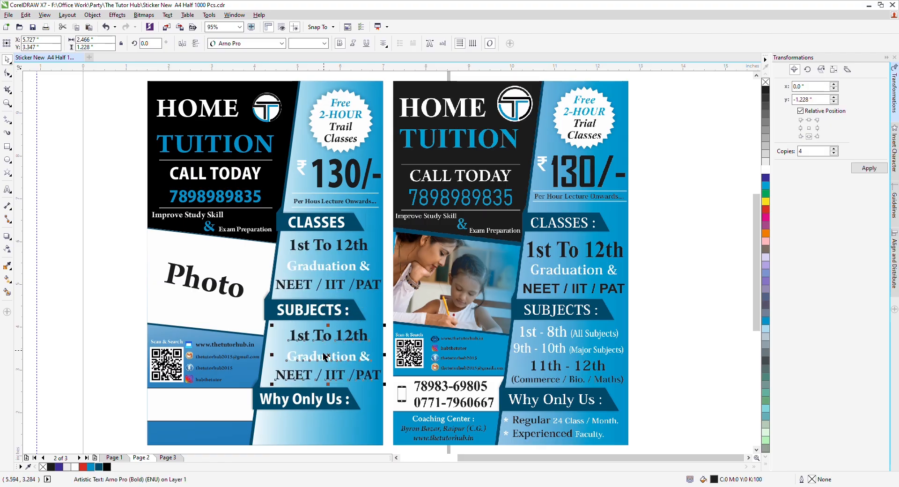
double_click(310, 338)
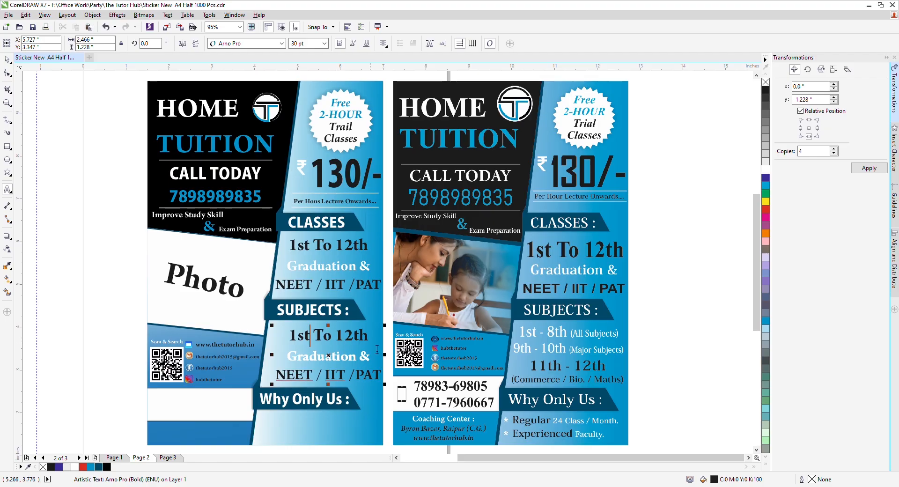
key("shift+End")
type("-")
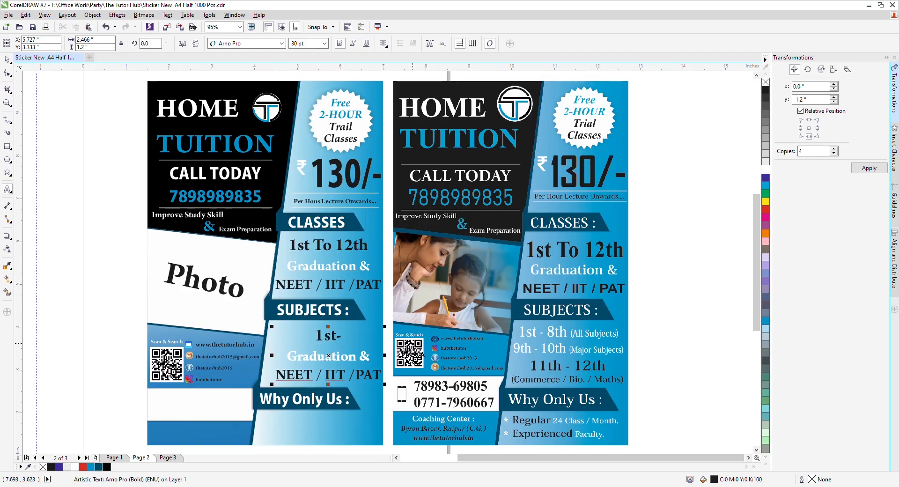
type("8th")
key("Left")
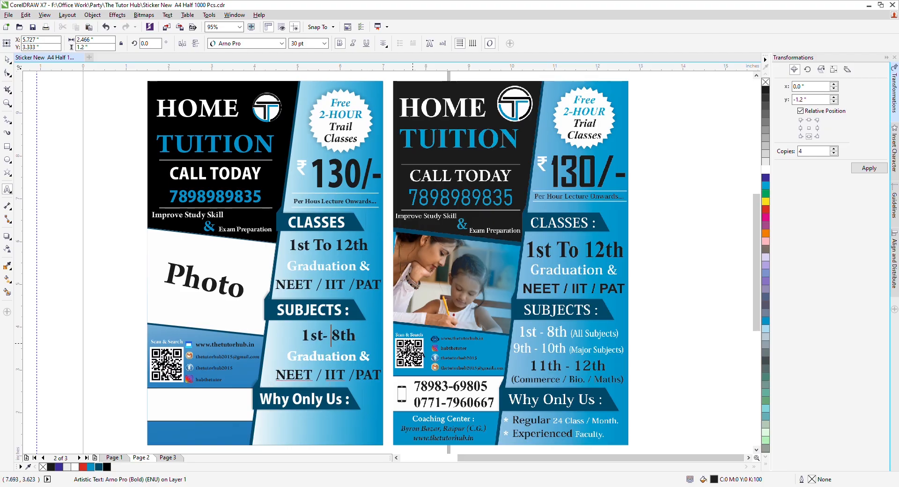
key("Left")
key("Left")
key("End")
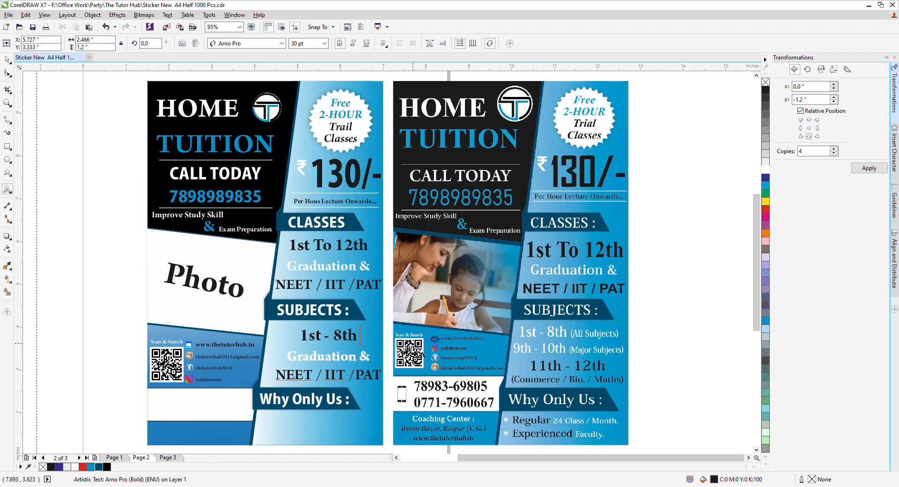
type("()")
type("A")
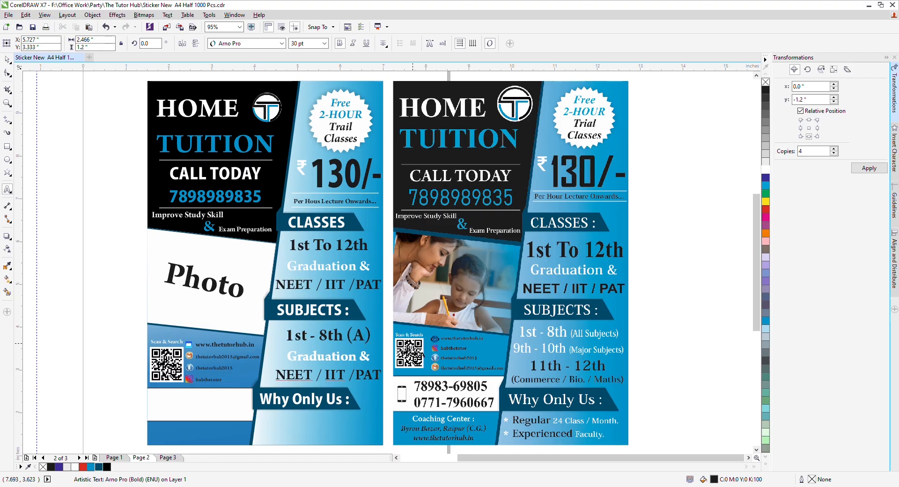
type("ll Subject")
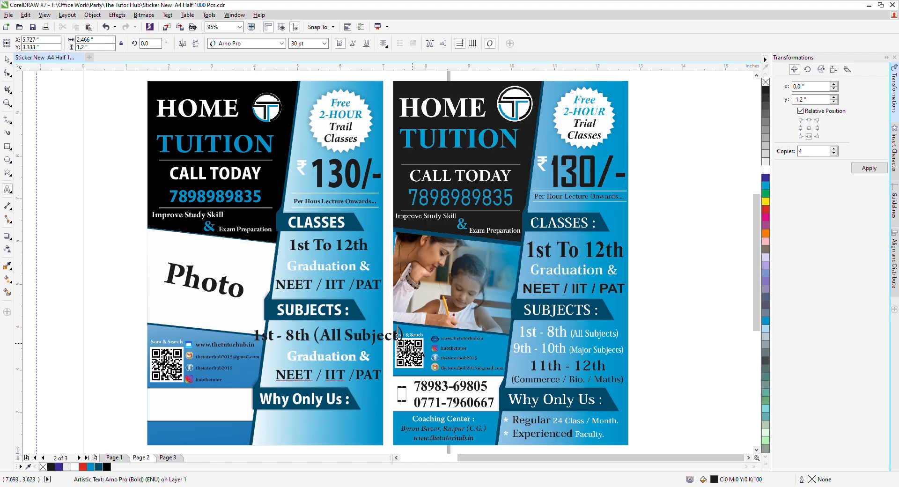
type("s")
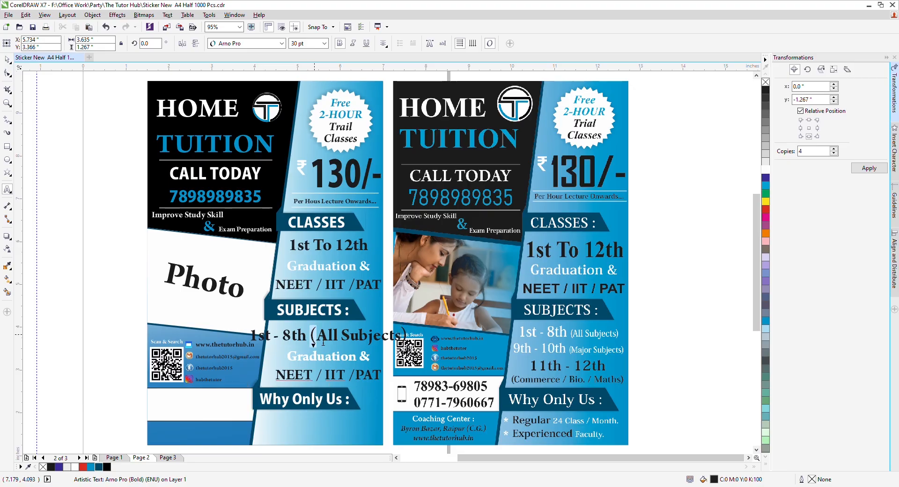
left_click_drag(323, 342, 460, 336)
left_click(307, 47)
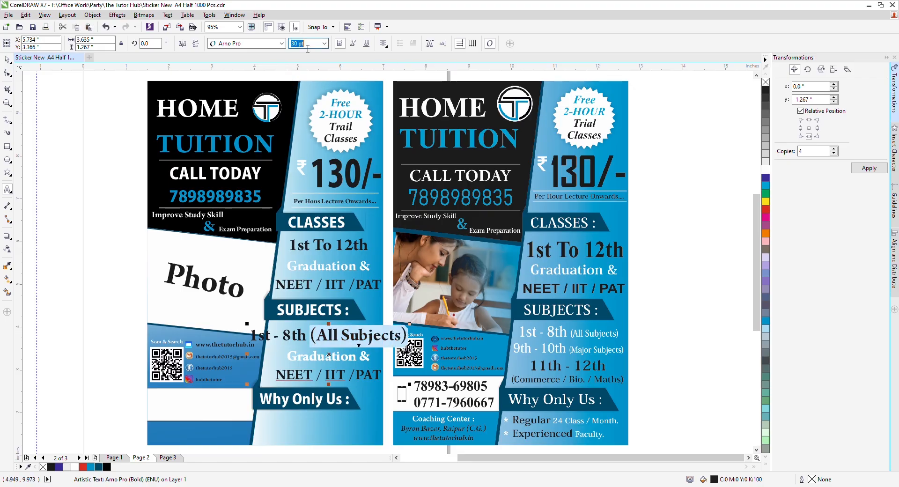
key("Return")
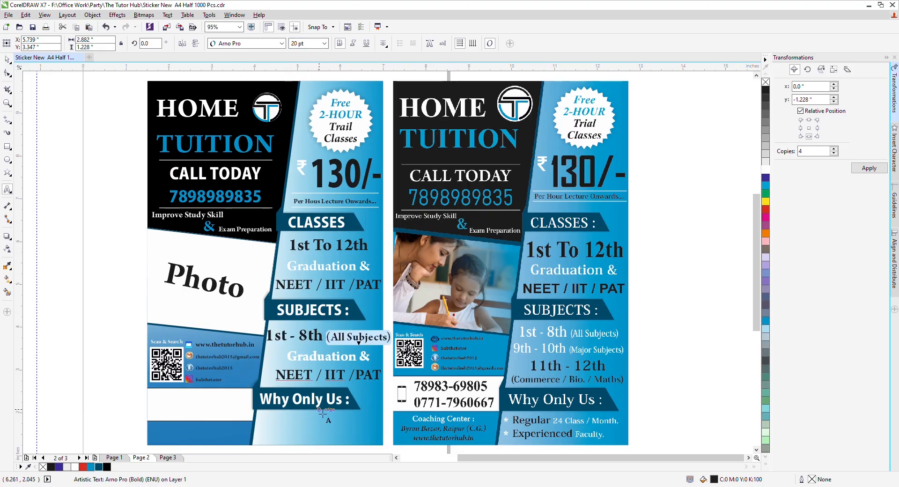
Step: Replace the Graduation line with '9th - 10 (Major Subjects)', setting (Major Subjects) to 20 pt
left_click_drag(293, 357, 377, 367)
type("9t")
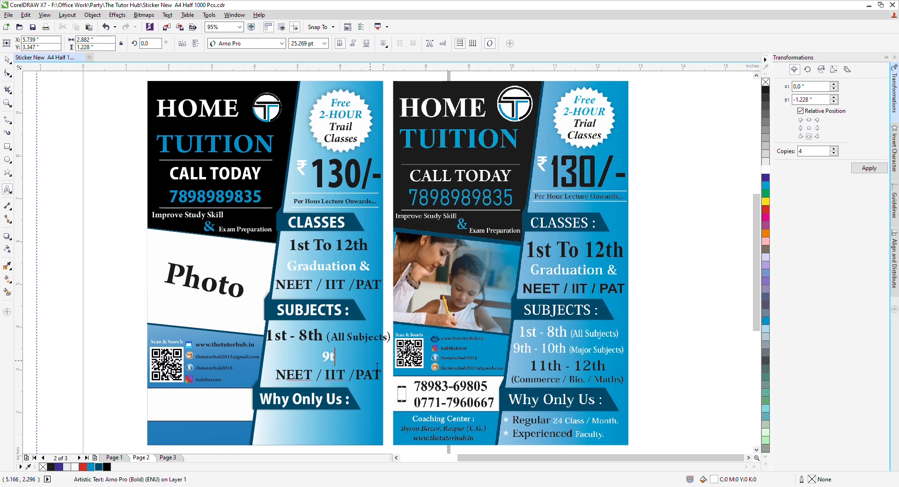
type("h - 10")
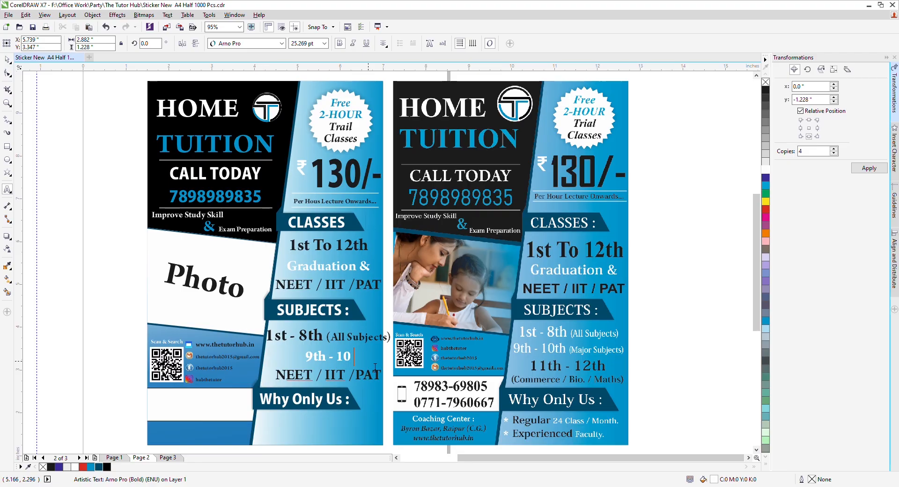
type(" ()")
key("Left")
type("Major Su")
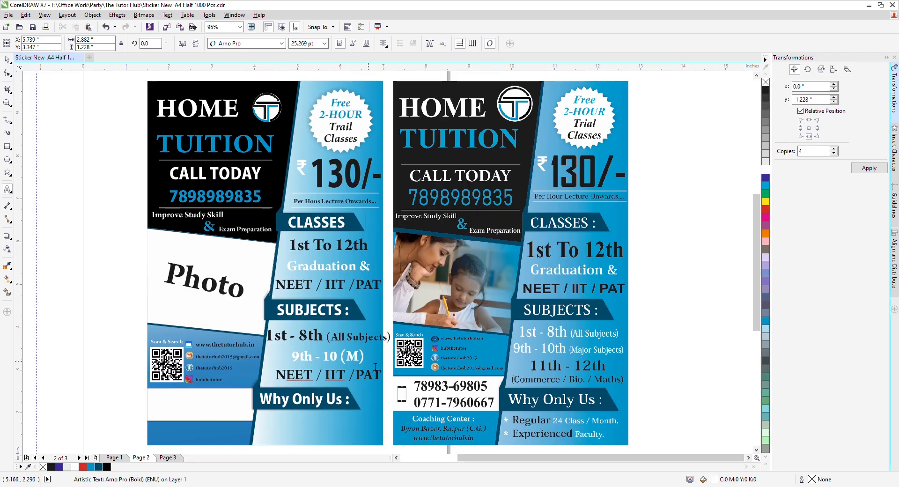
type("bjects")
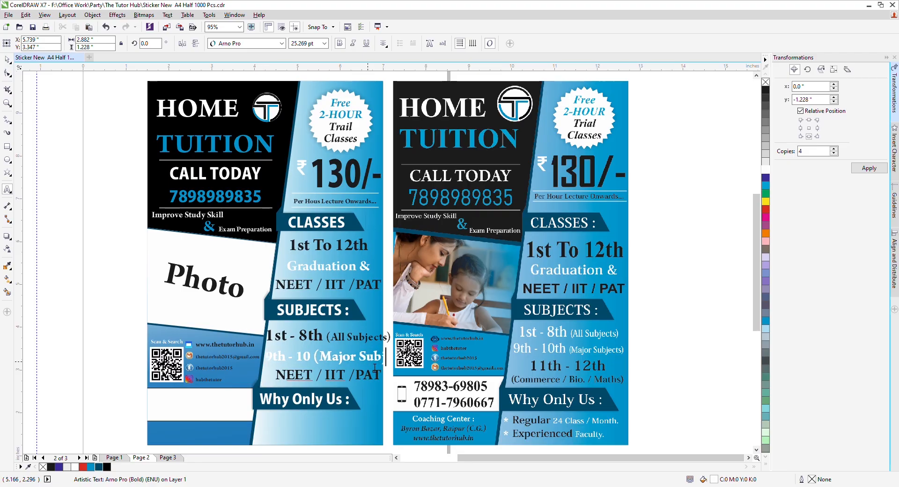
key("ctrl+shift+Left")
key("ctrl+shift+Left")
key("ctrl+shift+Left")
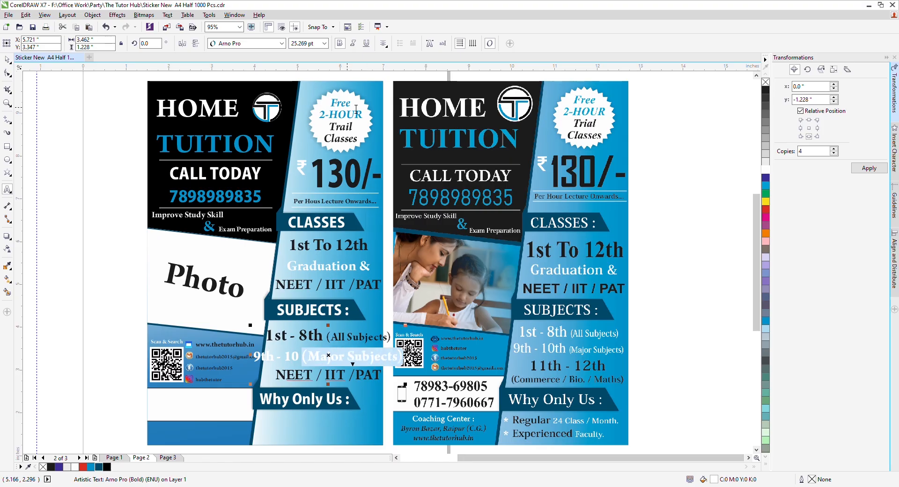
double_click(307, 44)
type("20")
key("Return")
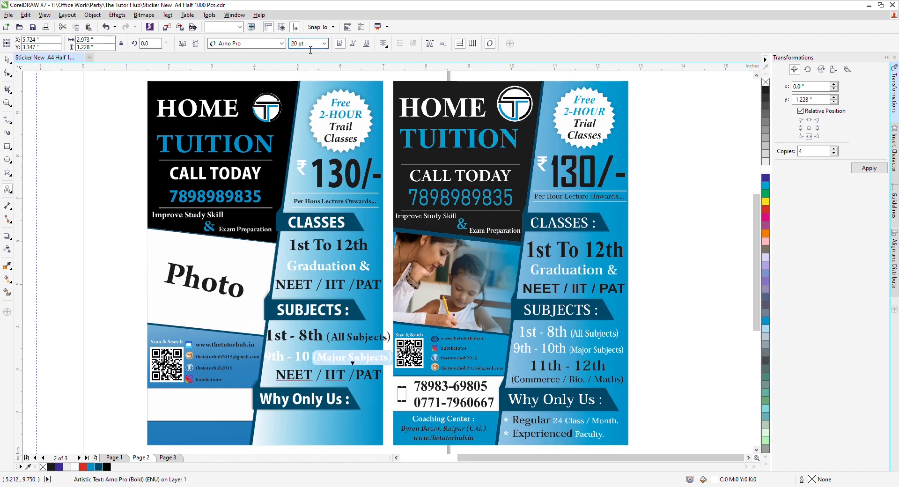
key("ctrl+space")
Step: Delete the duplicate NEET / IIT /PAT line from the copied list
left_click(279, 374)
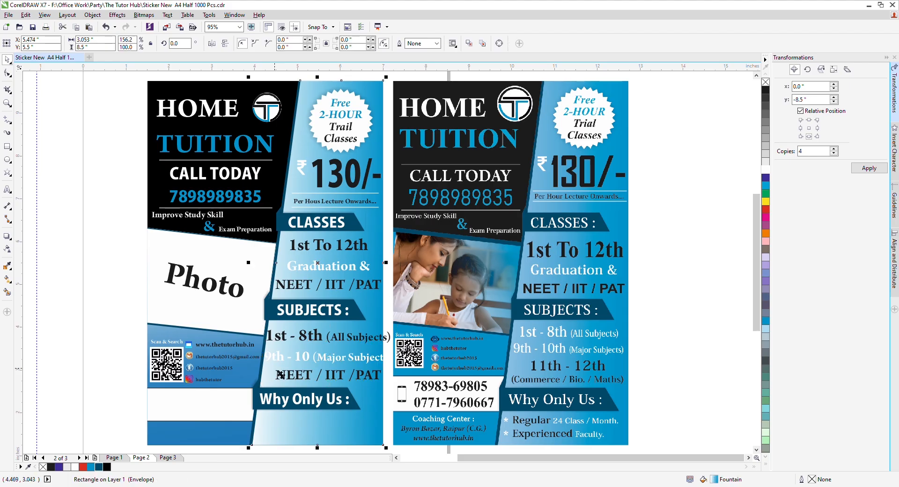
left_click(280, 375)
double_click(282, 381)
left_click_drag(281, 381, 393, 375)
key("BackSpace")
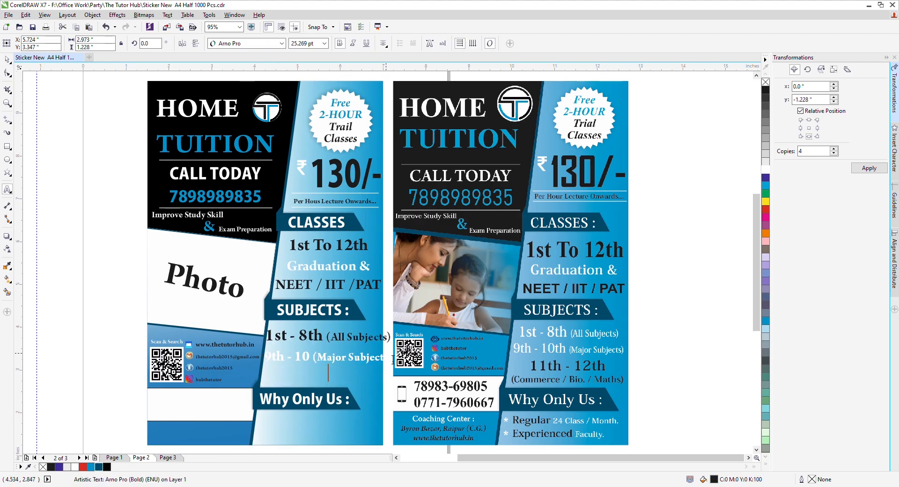
key("ctrl+space")
Step: Shrink the two subject lines slightly, color them black and nudge them into place
left_click_drag(399, 334, 387, 333)
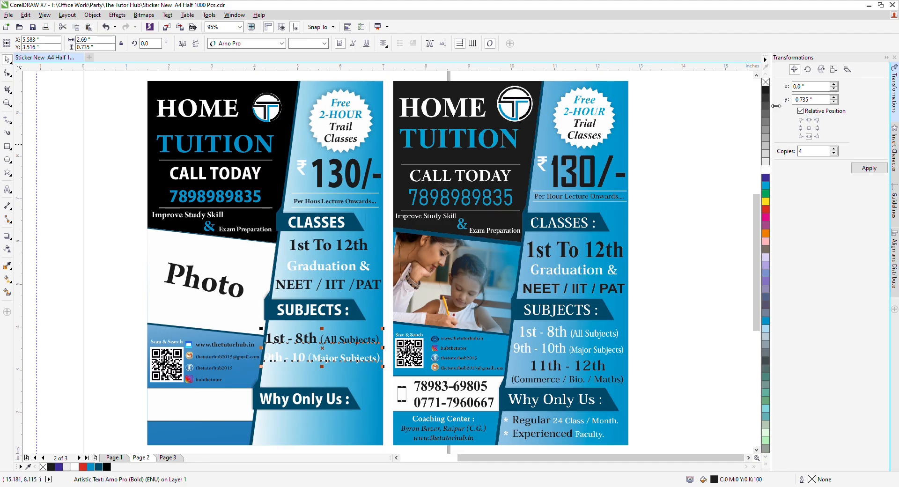
left_click(766, 90)
key("Right")
key("Right")
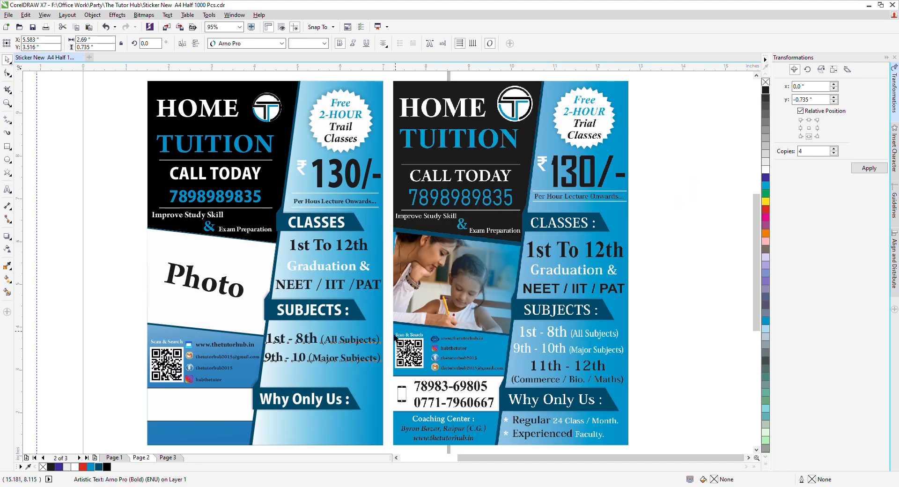
scroll(385, 334, "up", 3)
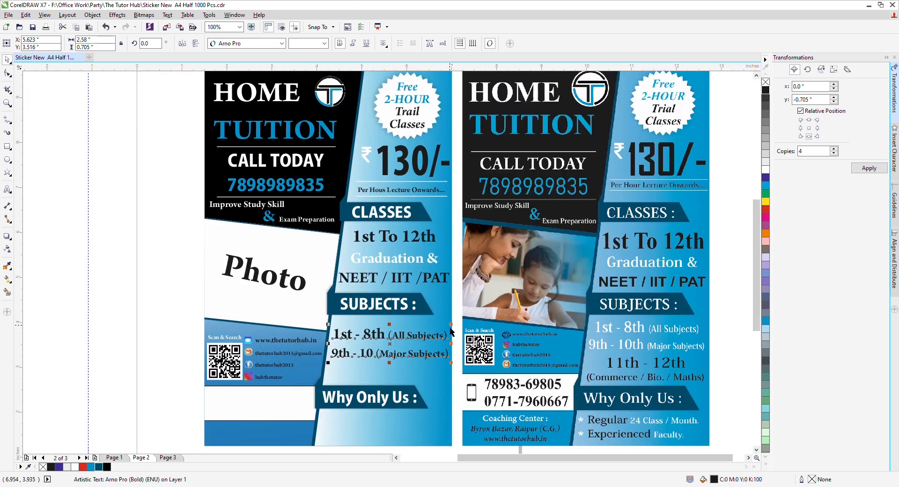
scroll(456, 334, "down", 2)
key("Up")
key("Up")
key("Up")
key("Up")
key("Up")
key("Up")
key("Up")
key("Up")
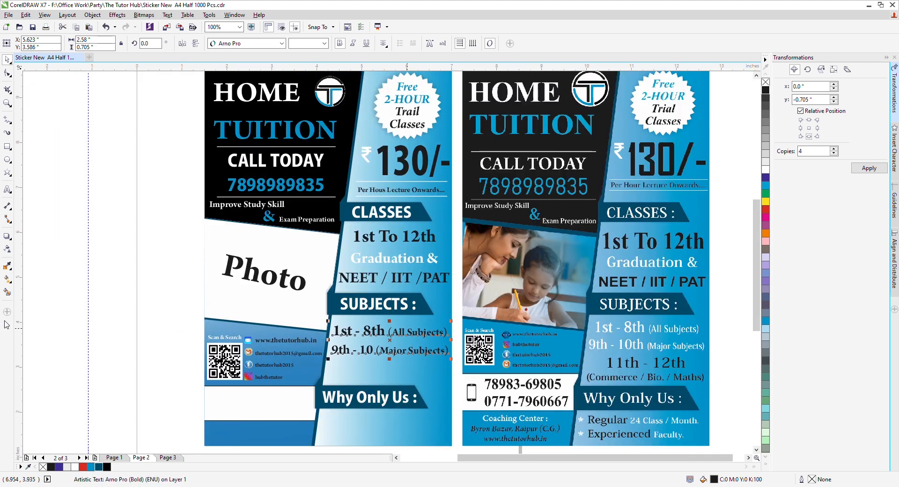
left_click(131, 313)
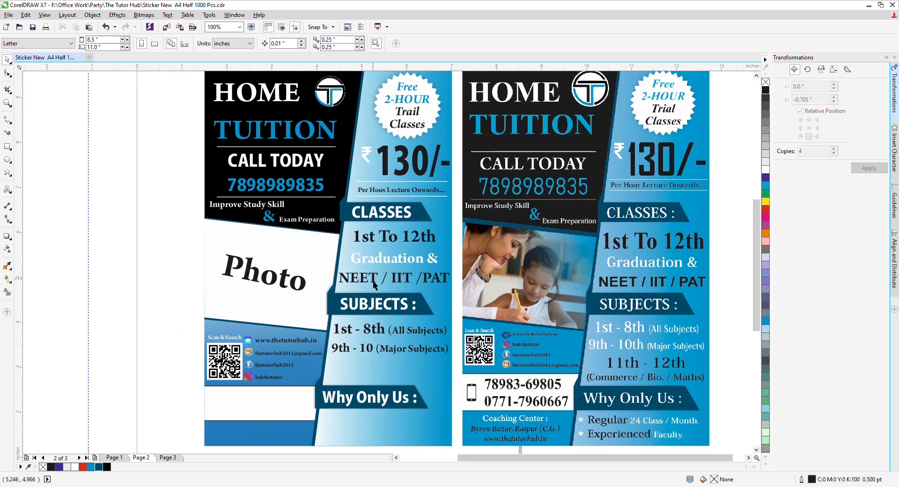
left_click(368, 349)
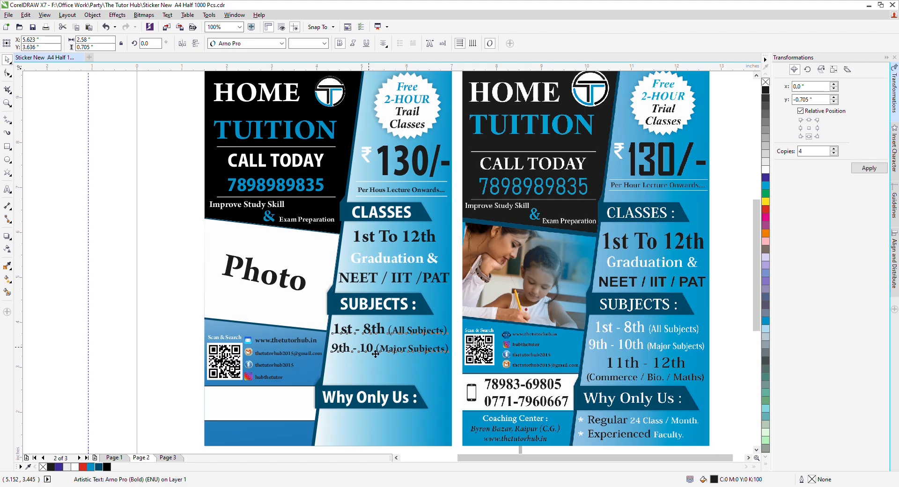
Step: Copy the subject lines down and retype the copy as '11th - 12th', adjusting its size and position
left_click_drag(369, 349, 370, 394)
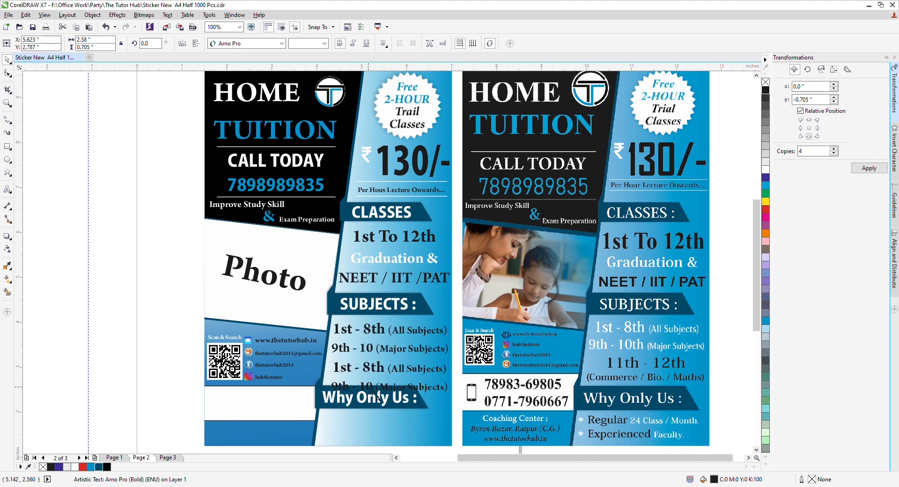
key("F8")
key("ctrl+a")
type("11th")
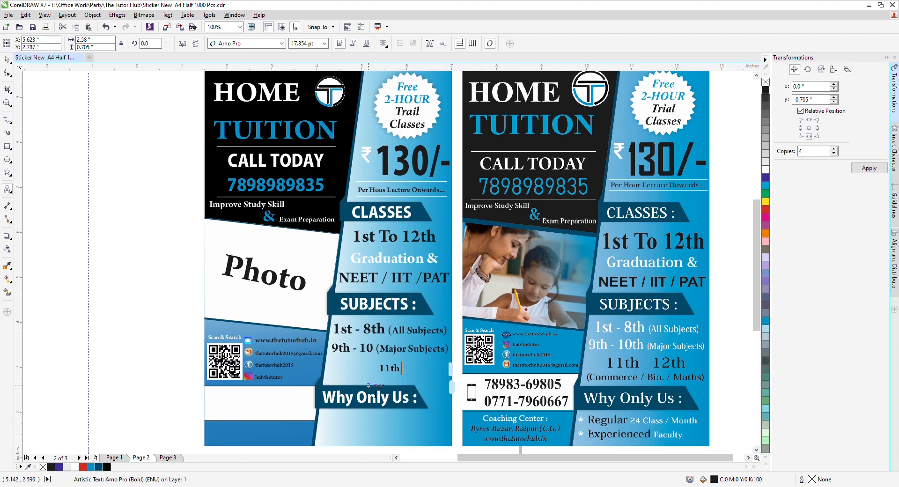
type(" - 12th")
key("ctrl+space")
left_click(418, 369)
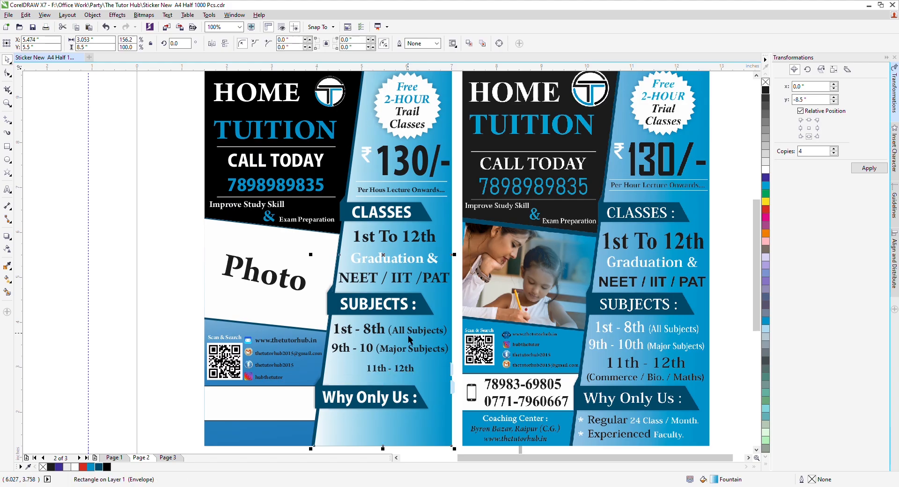
left_click_drag(412, 338, 432, 361)
left_click(401, 371)
key("Up")
key("Up")
key("Up")
key("Up")
key("Up")
key("Up")
key("Up")
key("Up")
key("Up")
key("Up")
key("Up")
key("Up")
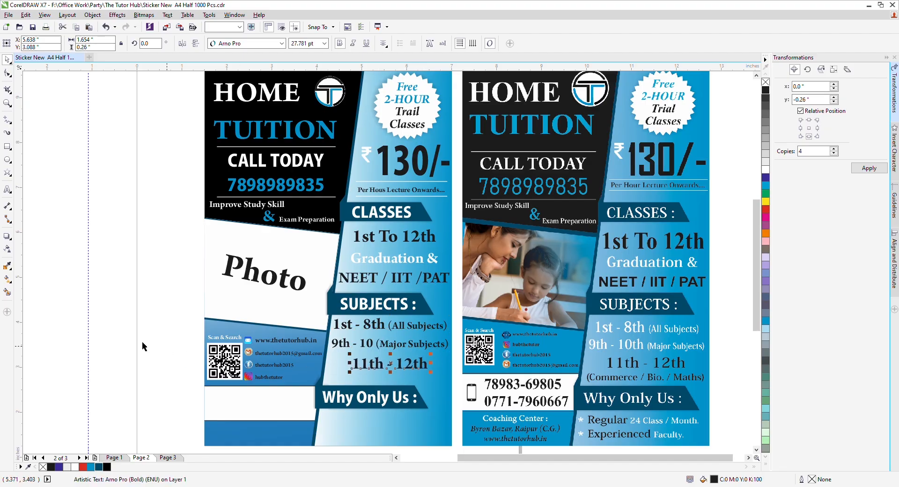
left_click(131, 345)
Step: Duplicate 11th - 12th below as a smaller 'Commerce / Bio / Maths' line nudged into place
left_click_drag(406, 374, 407, 388)
right_click(406, 388)
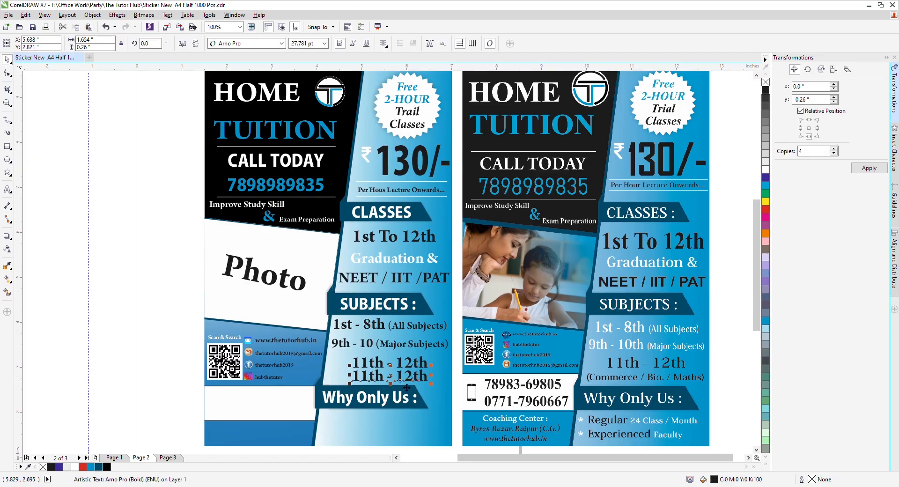
key("F8")
type("Co")
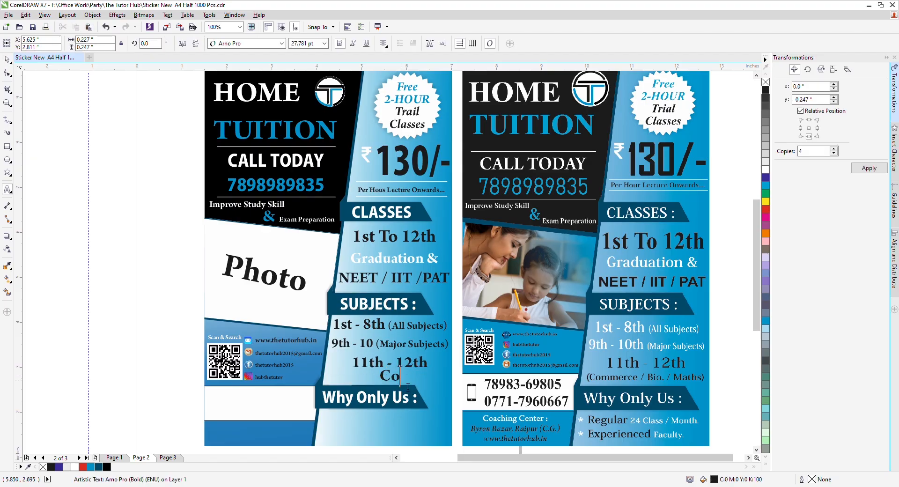
type("mmerc")
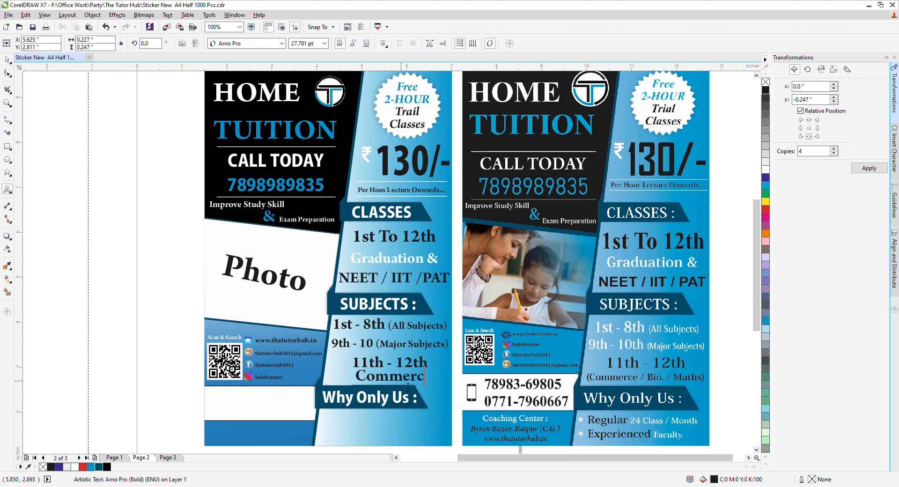
type("e / Bio")
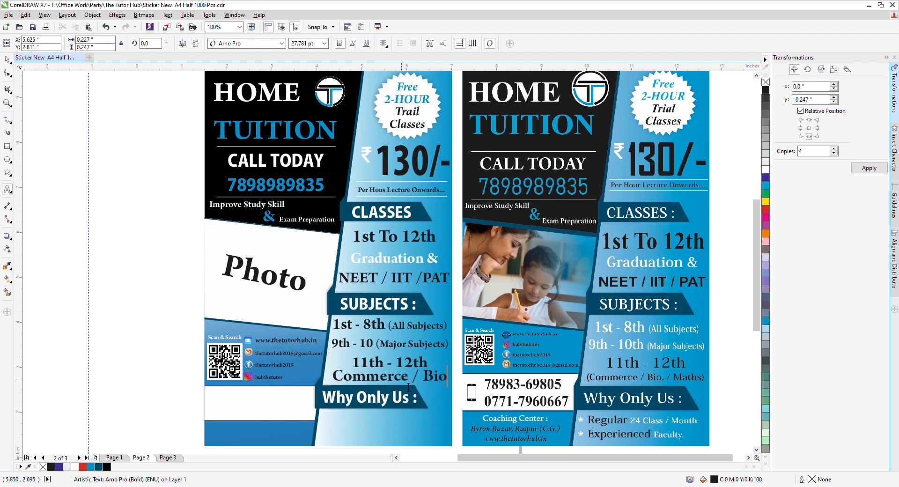
type(" / Maths")
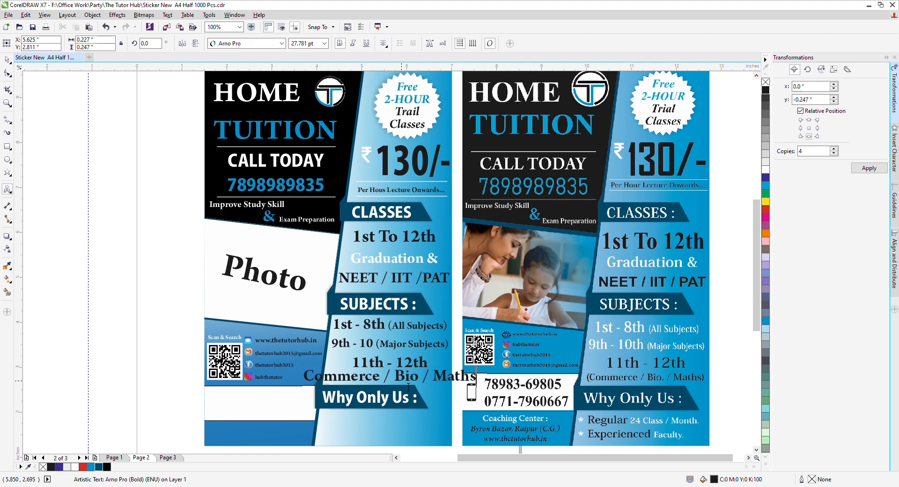
key("ctrl+space")
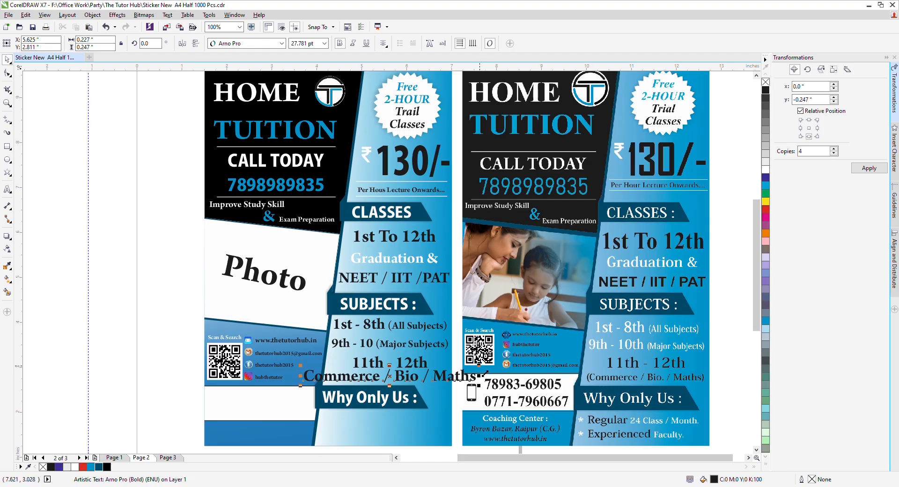
left_click_drag(483, 374, 452, 368)
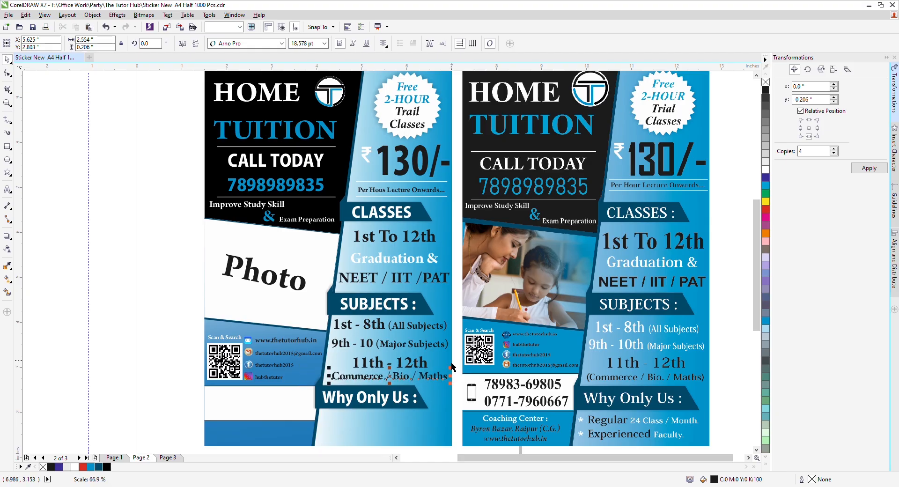
key("Down")
key("Down")
key("Down")
key("Down")
key("Down")
key("Down")
key("Down")
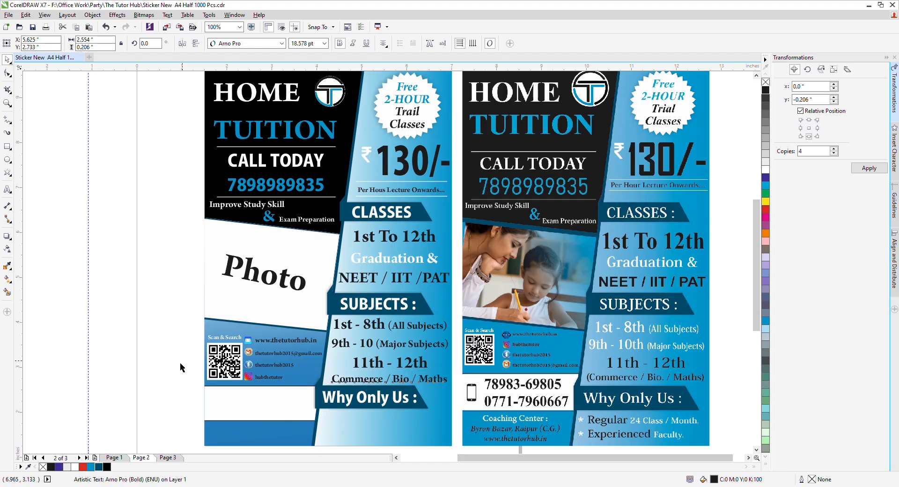
left_click(169, 363)
key("F4")
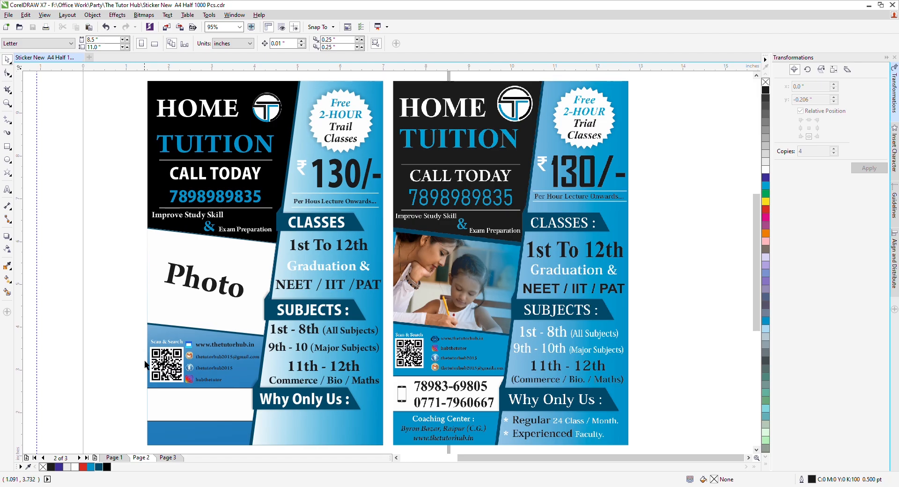
Step: Drop a copy of 11th - 12th under Why Only Us, clear its text and move it left
left_click(302, 375)
left_click_drag(313, 378, 314, 433)
right_click(314, 434)
key("F8")
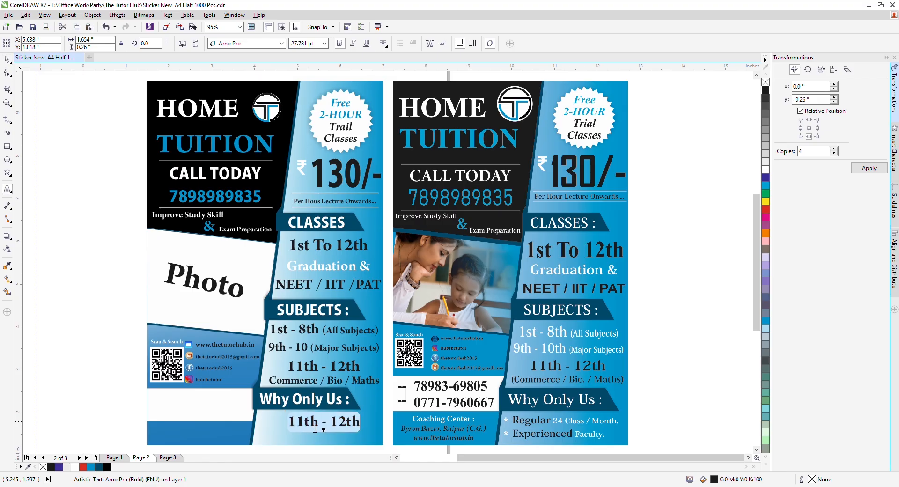
key("Delete")
key("ctrl+space")
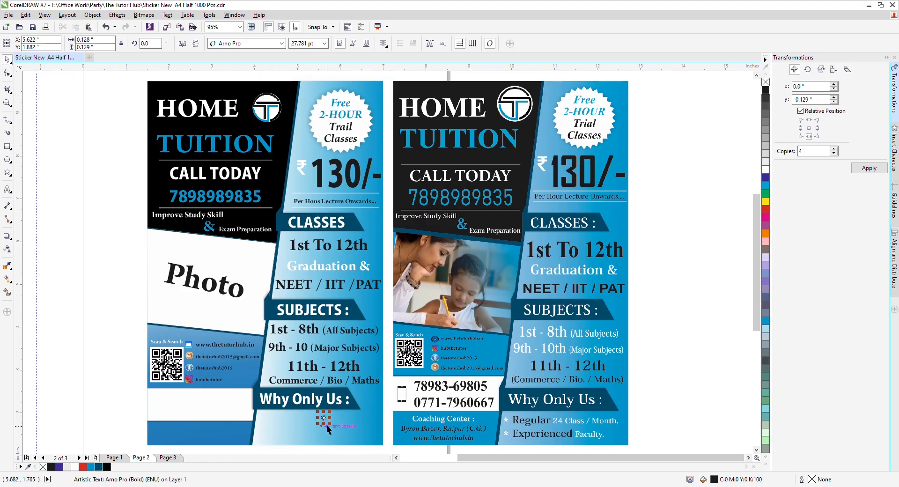
left_click_drag(331, 428, 273, 426)
left_click(70, 361)
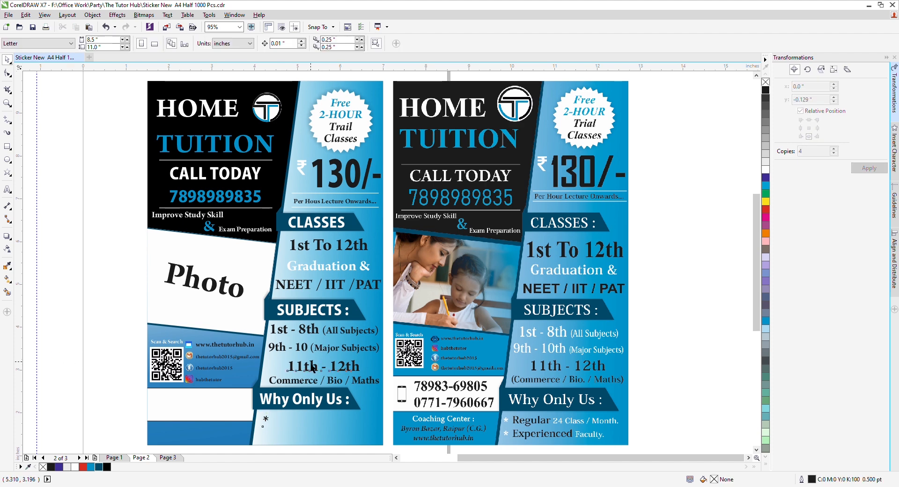
Step: Add a 'Regular 24 Class / Month' line beside the asterisk, scaled down and nudged to fit
left_click_drag(313, 368, 300, 421)
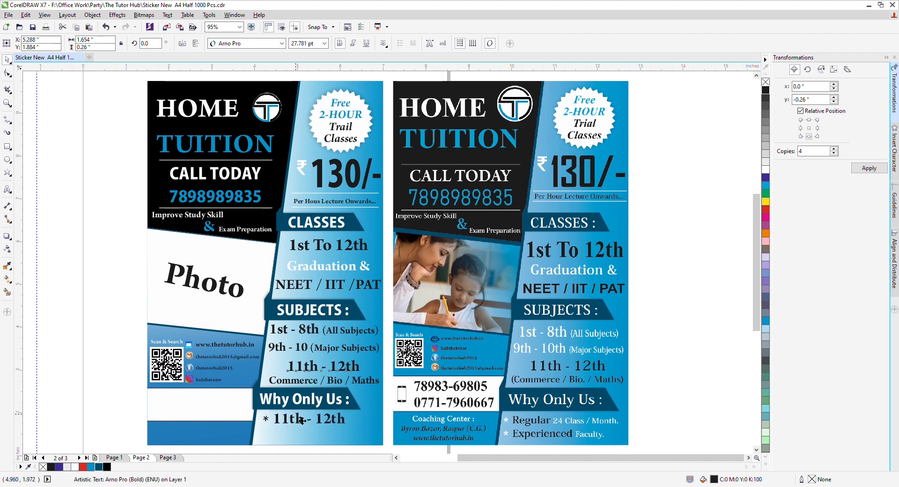
key("F8")
key("ctrl+a")
type("R")
key("BackSpace")
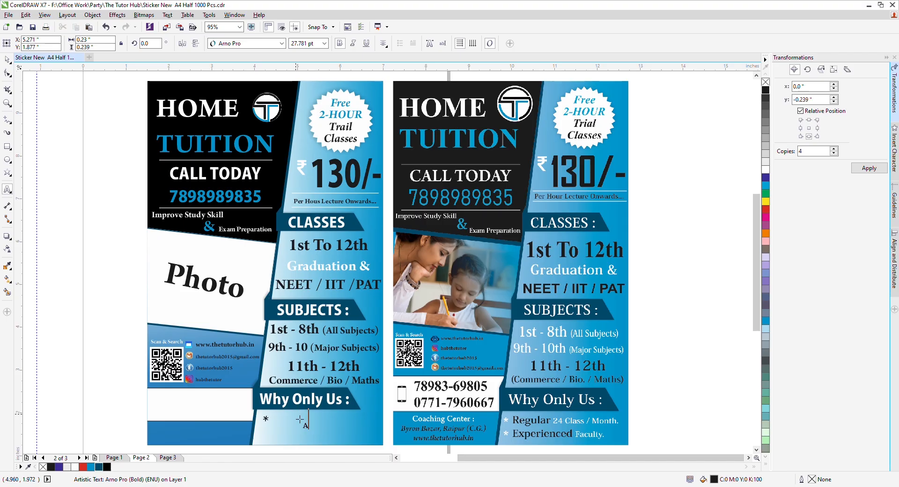
type("Regular 24 Class")
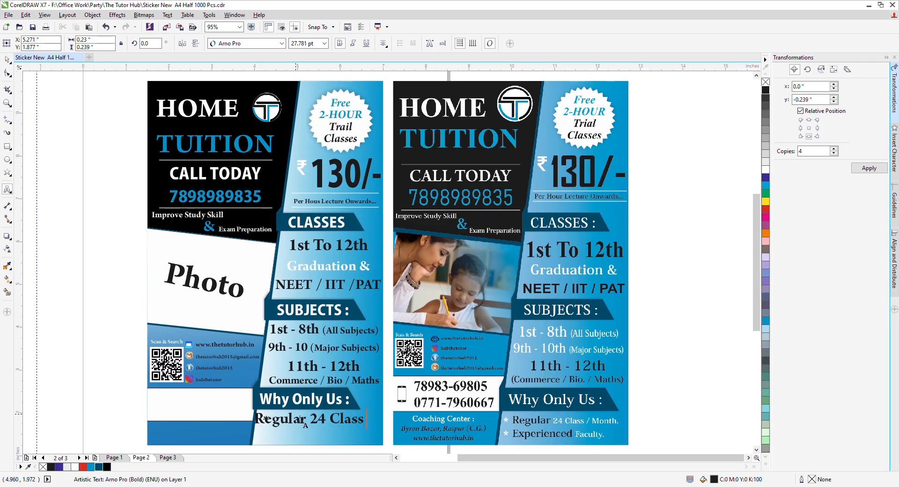
type(" / Month")
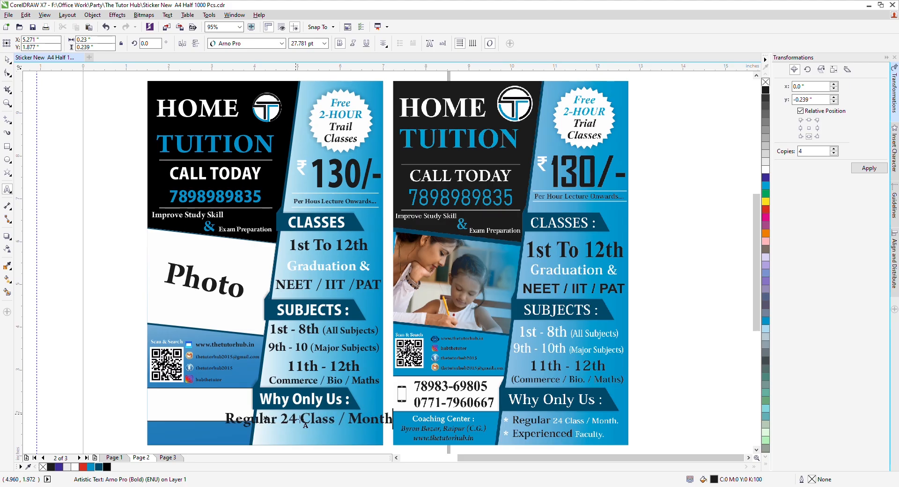
key("ctrl+space")
left_click_drag(222, 409, 269, 412)
key("Up")
key("Up")
key("Up")
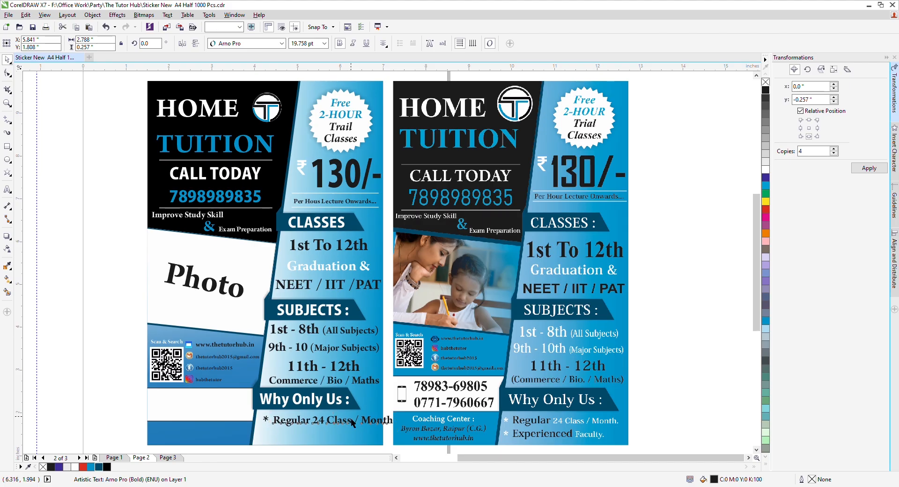
key("Left")
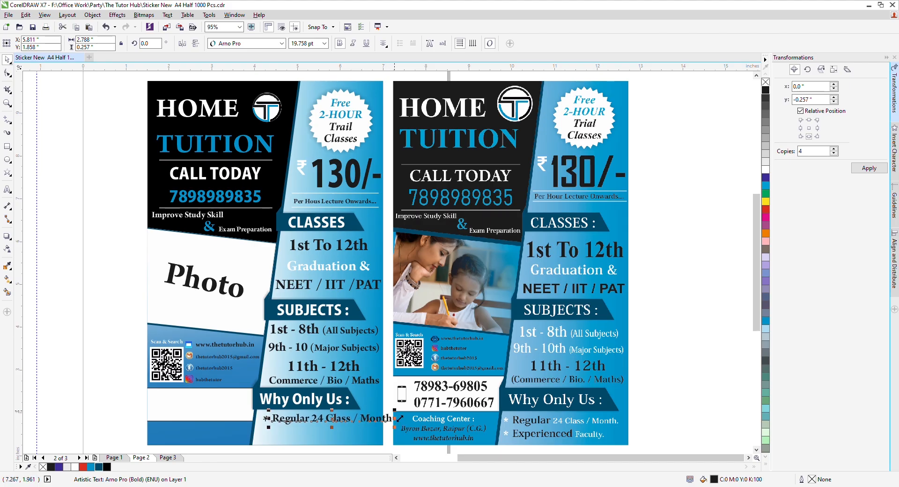
left_click_drag(398, 418, 378, 417)
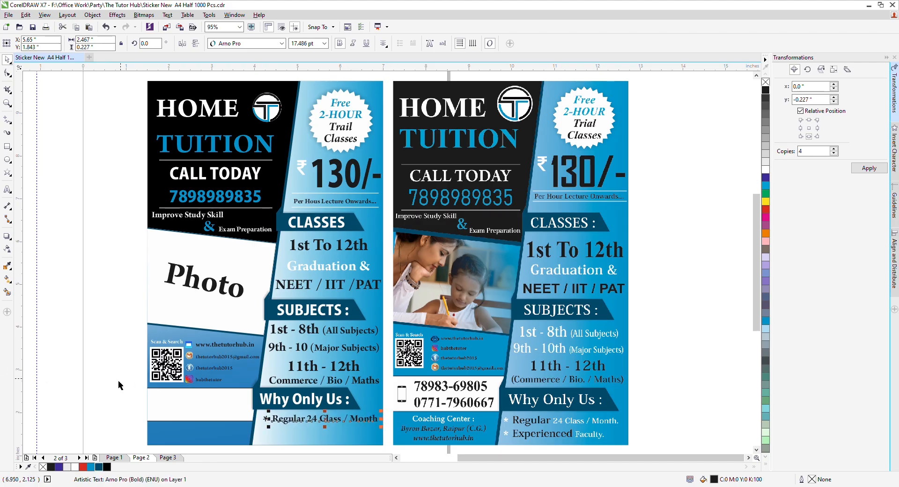
left_click(80, 377)
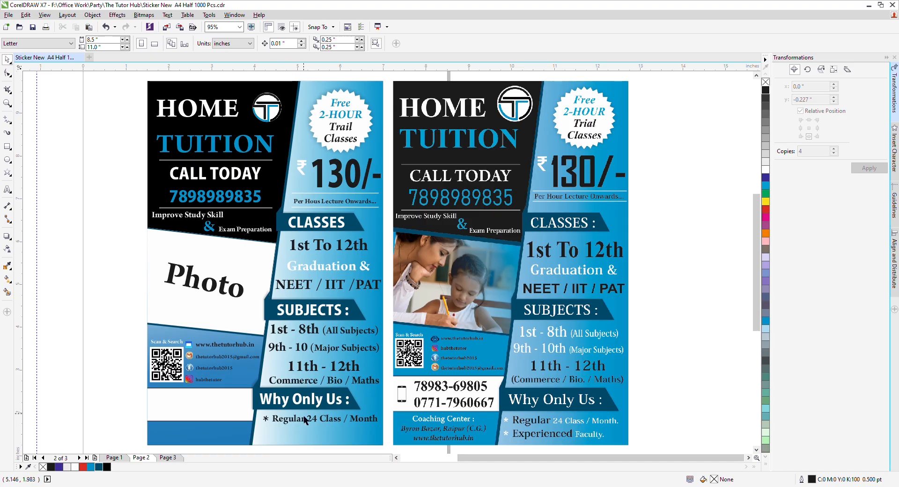
Step: Duplicate the asterisk bullet and Regular 24 Class / Month line directly below
left_click(265, 420)
left_click(282, 420, "shift")
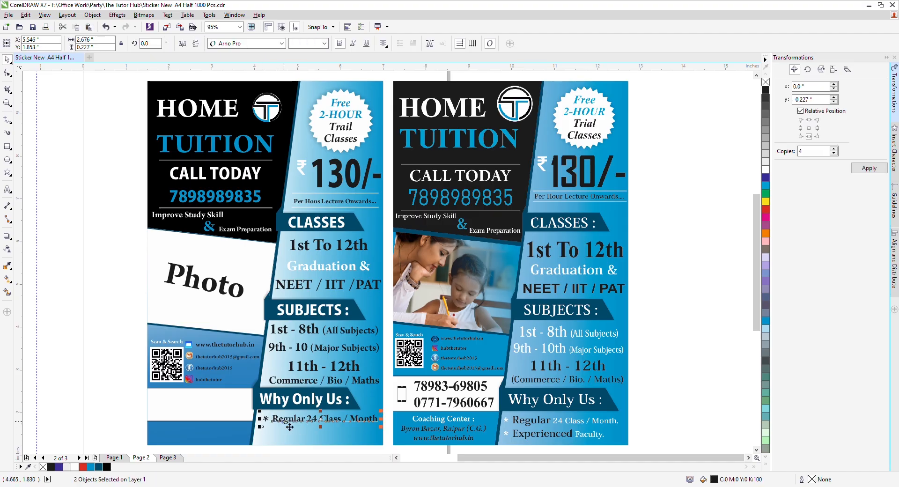
key("Down")
key("Down")
left_click_drag(266, 420, 266, 437)
right_click(265, 439)
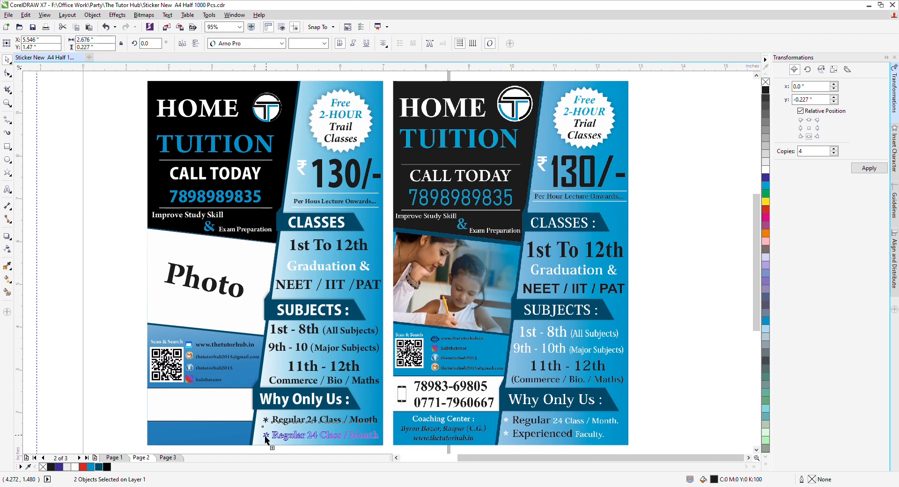
left_click(100, 397)
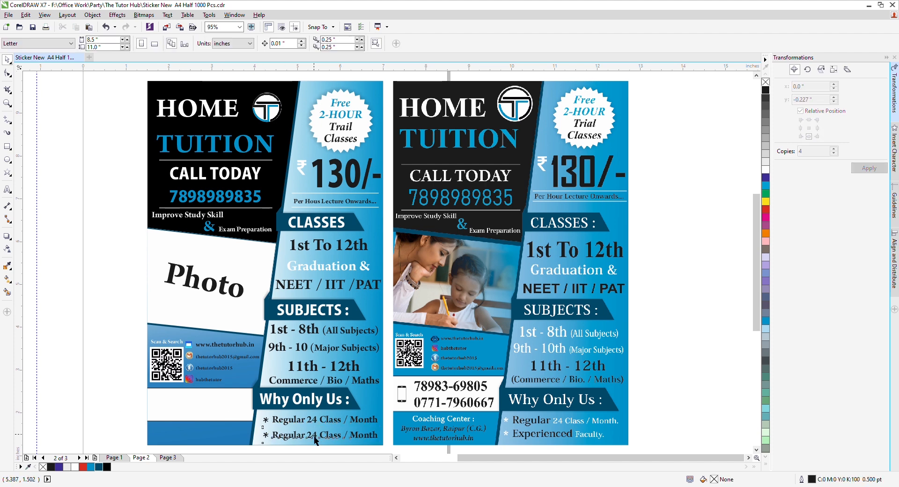
Step: Retype the copy as 'Experienced Faculty' and left-align both bullet lines
left_click(314, 436)
key("F8")
type("Ex")
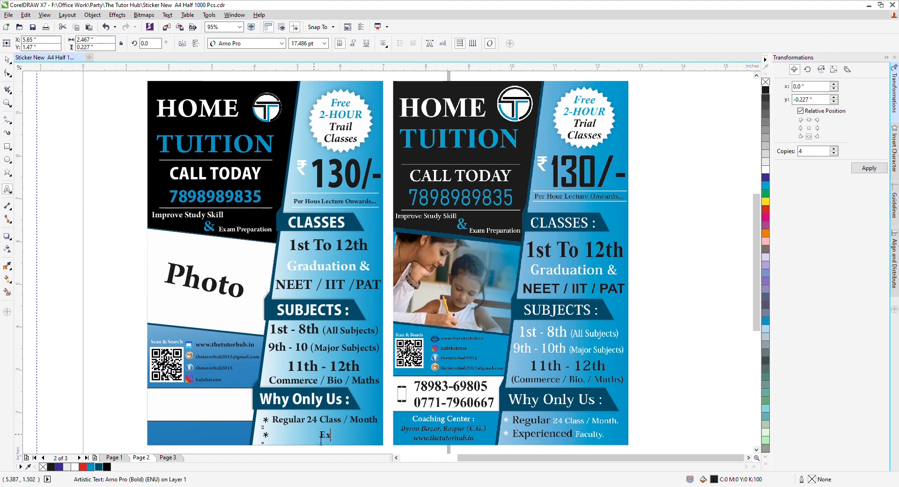
type("perienced Facu")
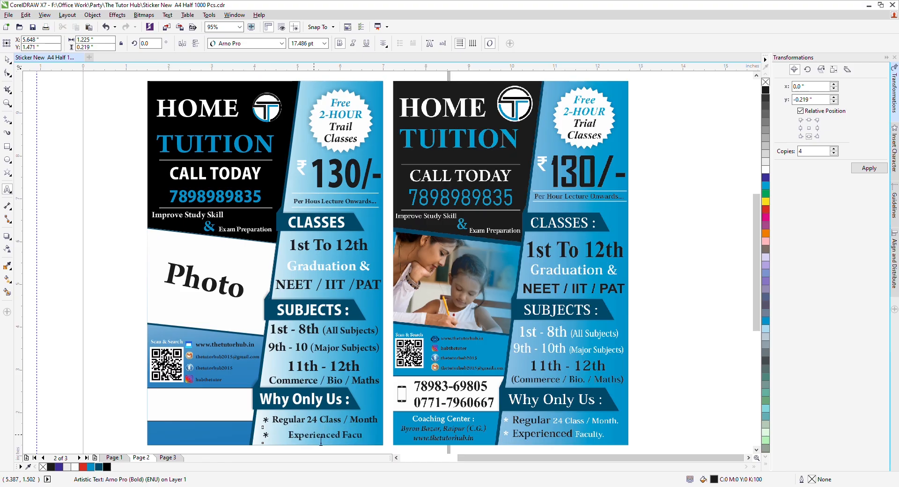
type("l")
type("ty.")
key("ctrl+space")
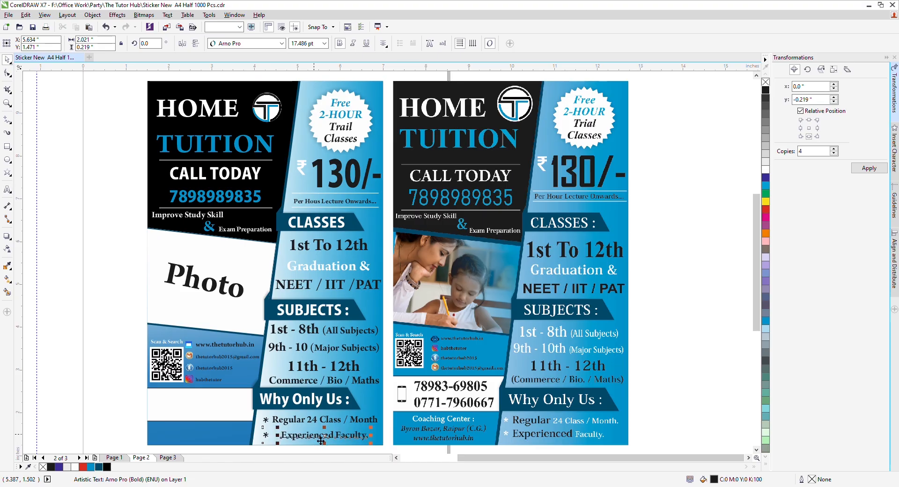
left_click(281, 423, "shift")
key("l")
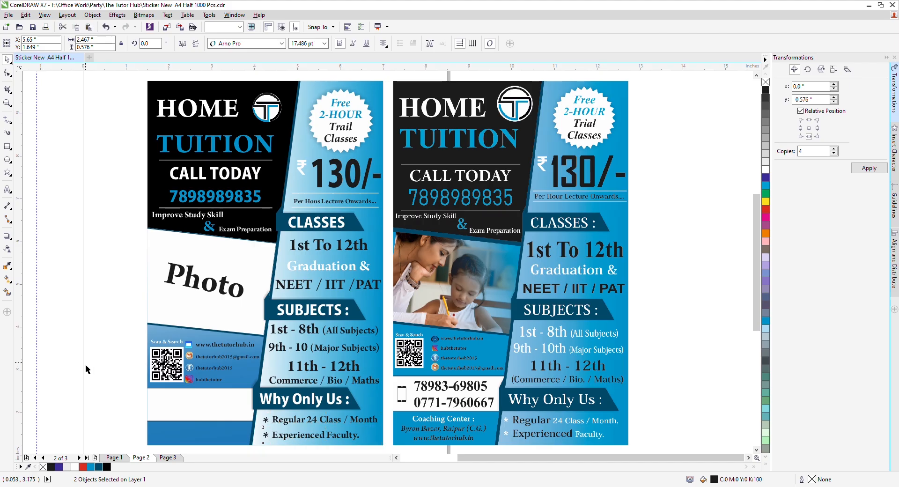
Step: Place a copy of the bullet line below the QR code
left_click(86, 365)
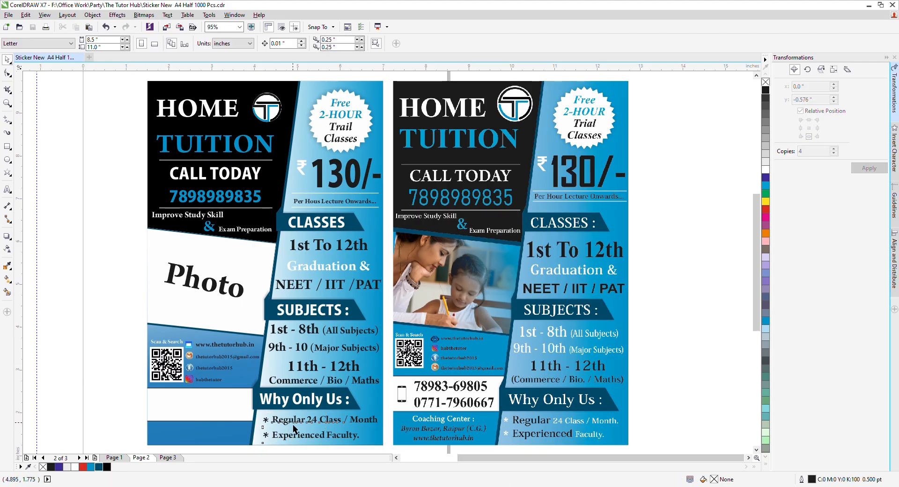
left_click_drag(293, 424, 172, 401)
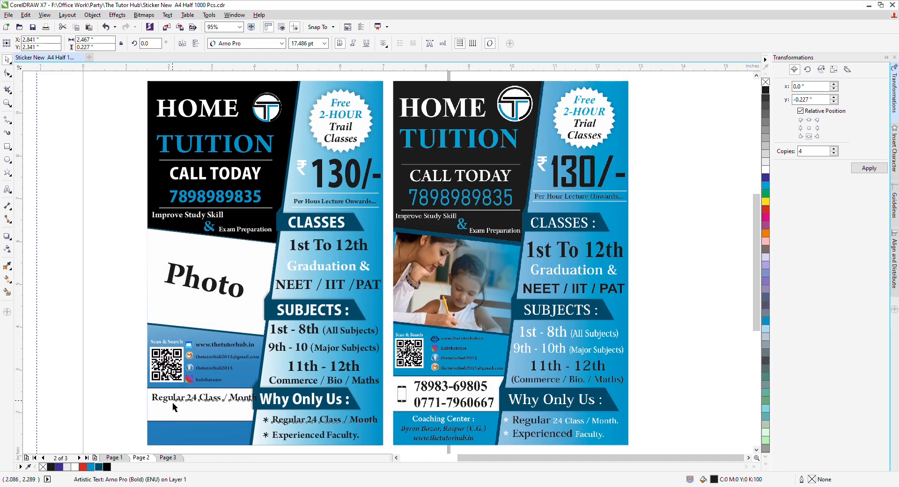
left_click(179, 407)
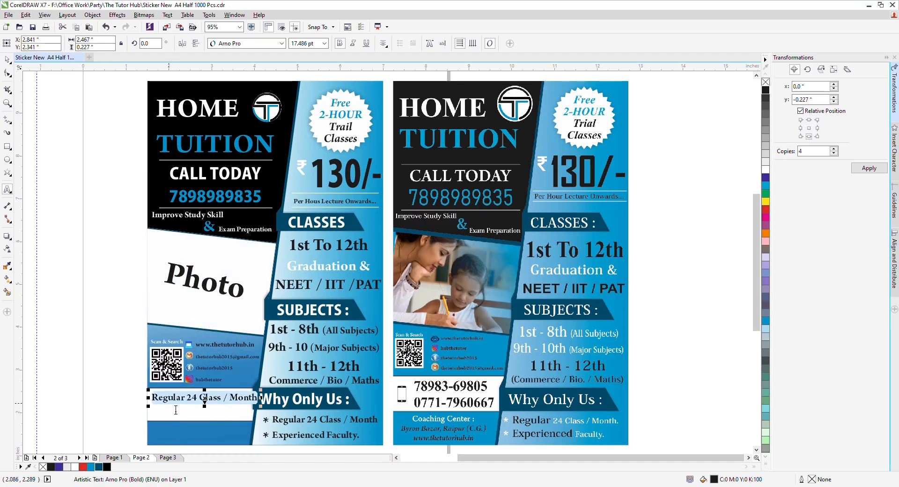
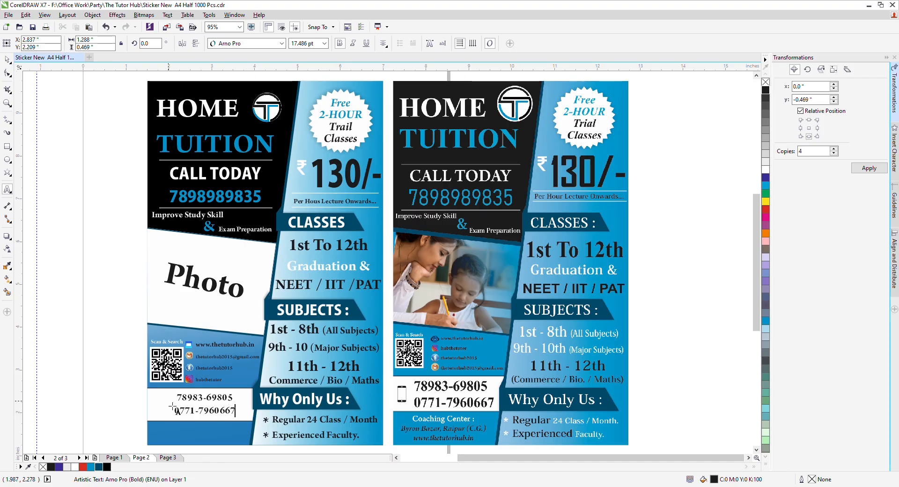
key("ctrl+space")
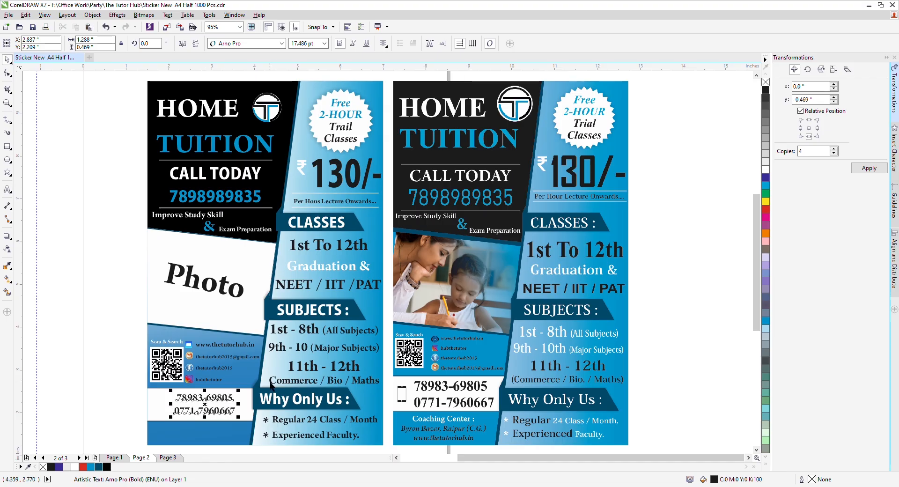
left_click_drag(244, 398, 255, 394)
key("Right")
key("Right")
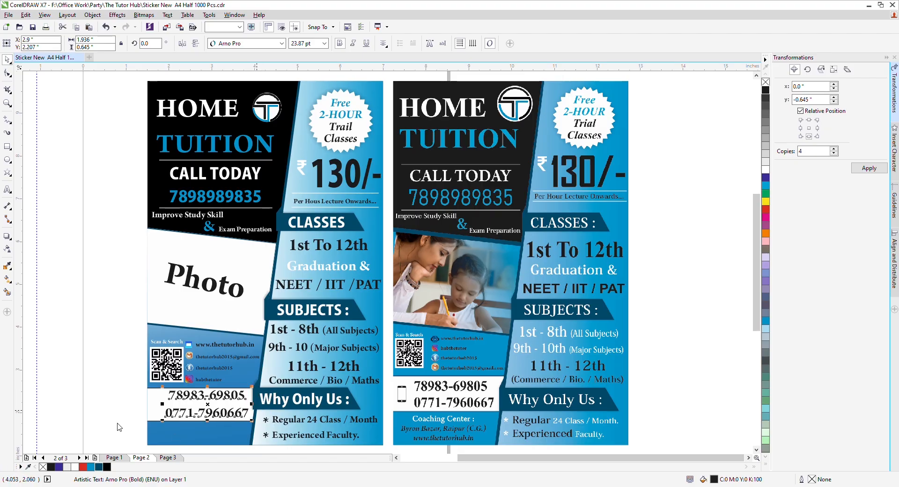
left_click(102, 410)
scroll(218, 399, "down", 3)
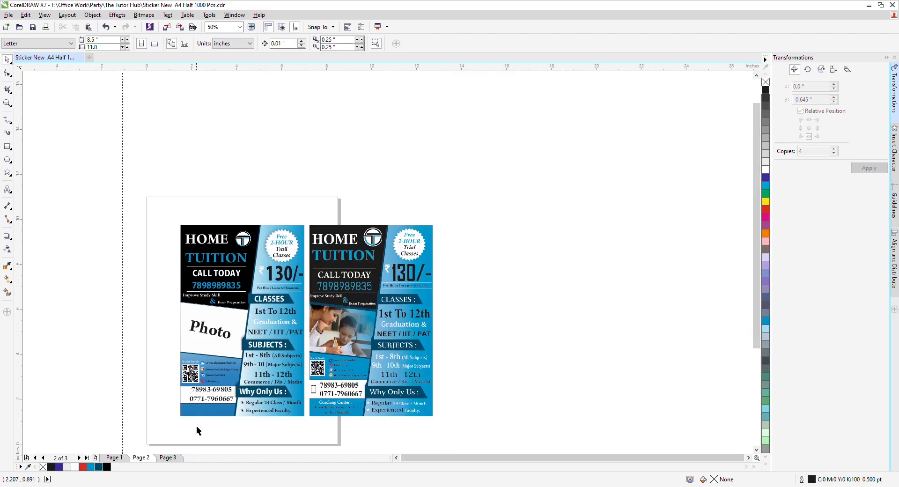
scroll(197, 428, "up", 3)
left_click_drag(216, 363, 221, 400)
double_click(221, 400)
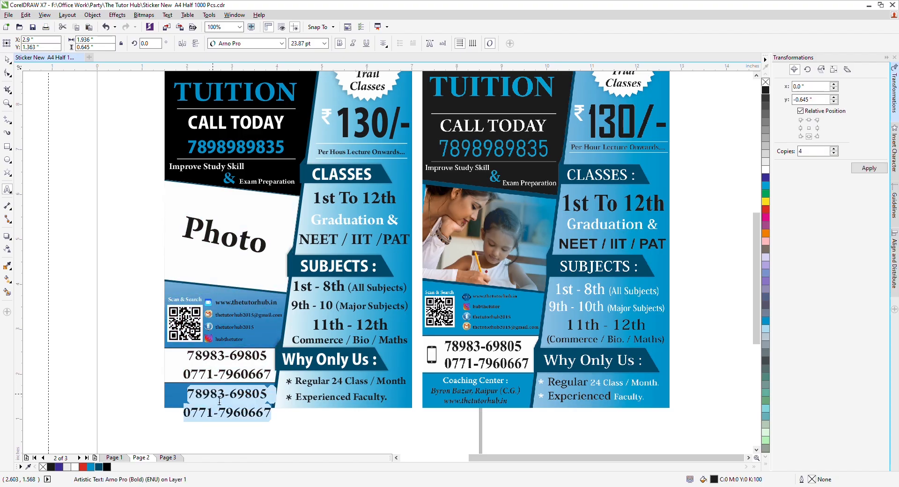
key("ctrl+a")
type("Byron Na")
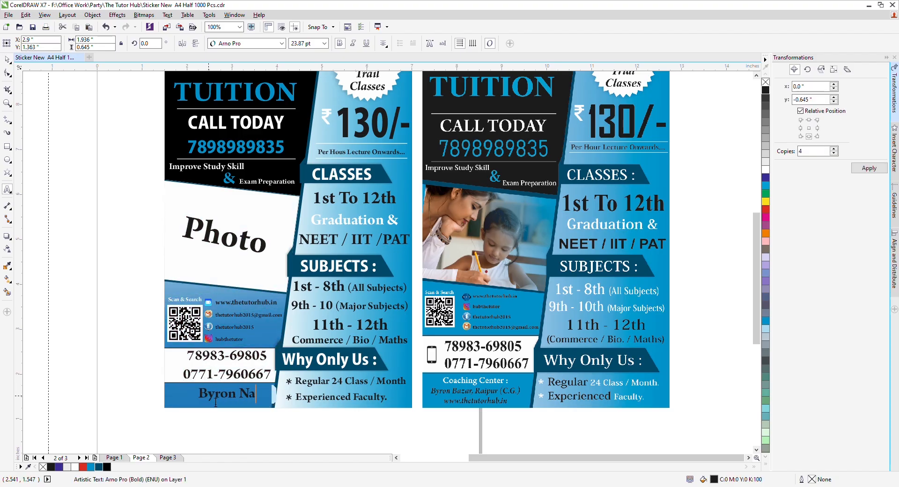
key("BackSpace")
key("BackSpace")
type("Bazar")
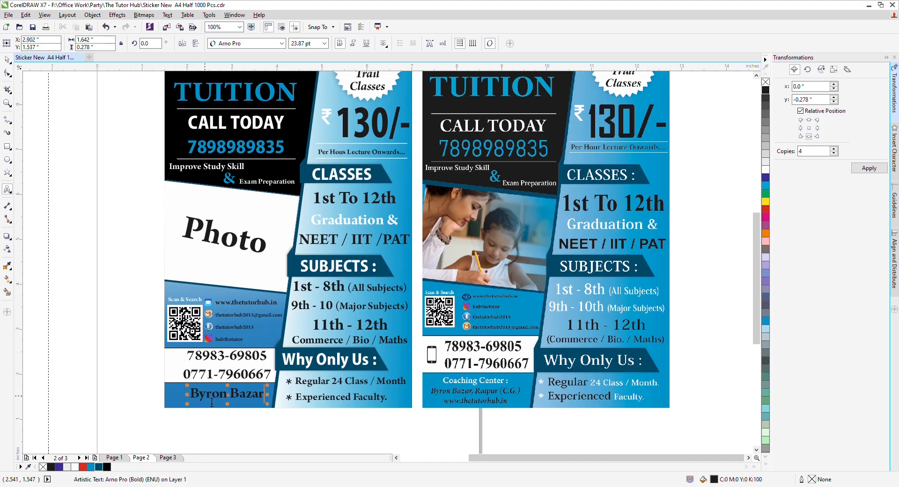
type(", Raipur")
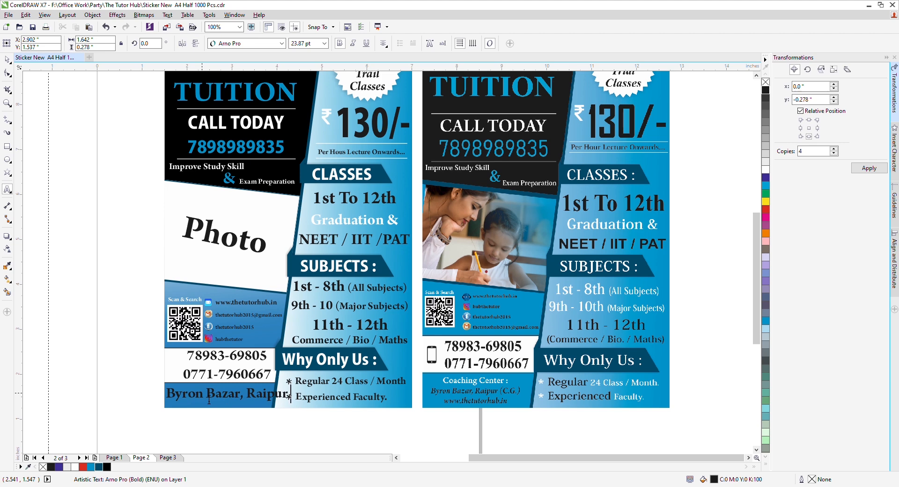
type(" ()")
key("Left")
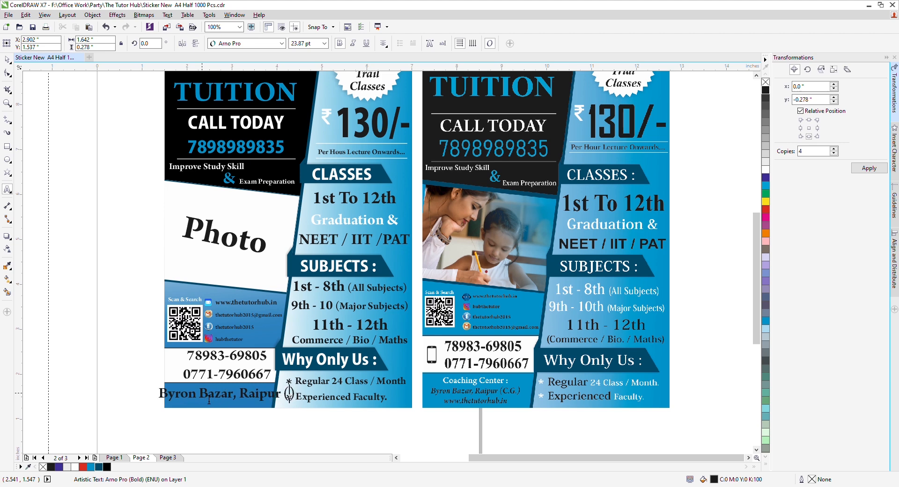
type("C.G.")
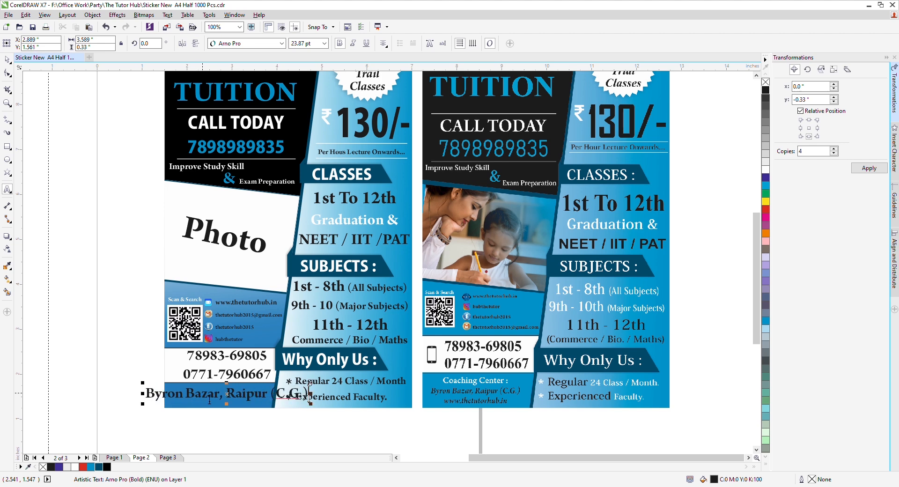
key("Right")
key("Return")
type("www,")
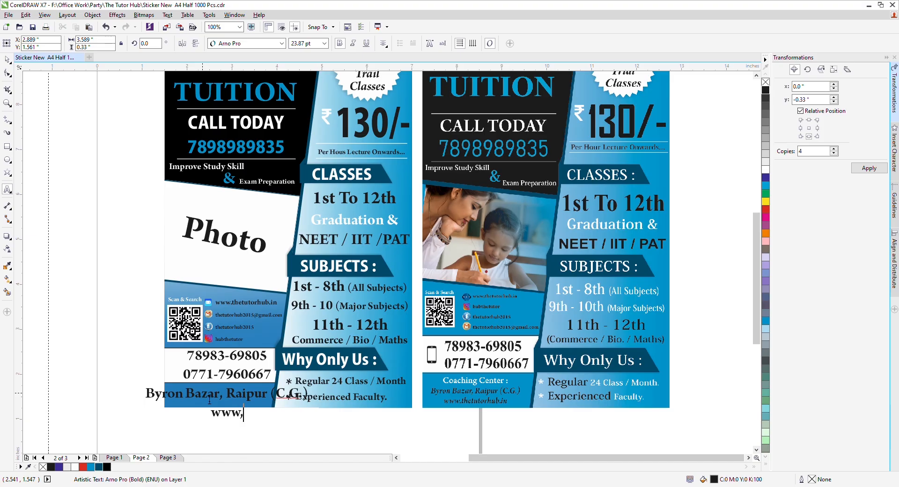
key("BackSpace")
type(".thetu")
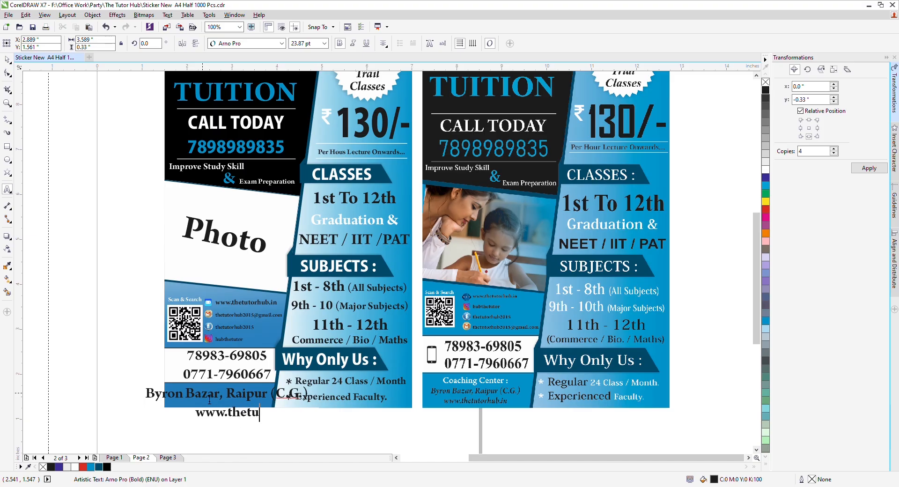
type("tor.")
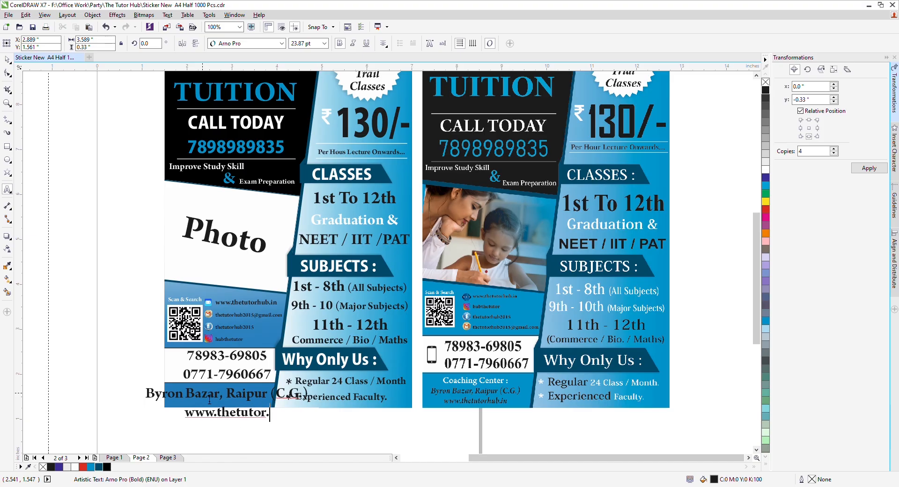
type("in")
key("ctrl+space")
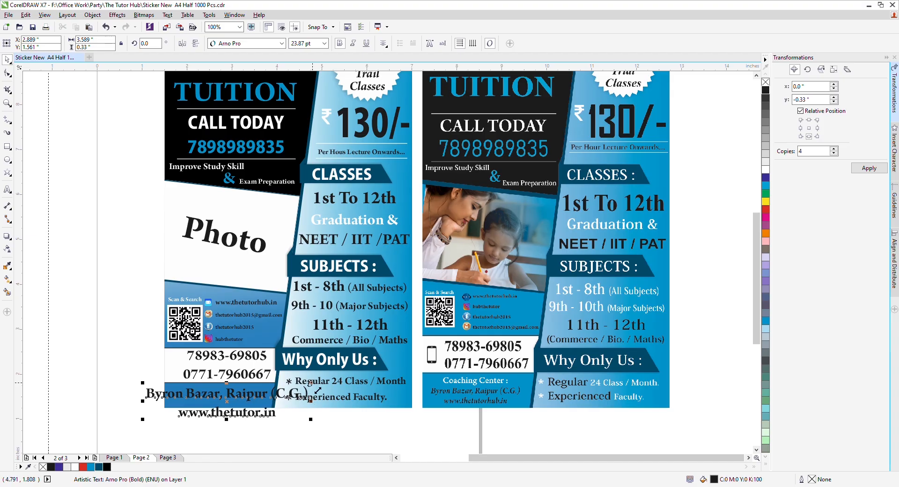
Step: Shrink the address and website text and nudge it into the bottom blue bar
left_click_drag(318, 390, 278, 391)
key("Up")
key("Up")
key("Up")
key("Up")
key("Up")
key("Up")
key("Up")
key("Up")
key("Left")
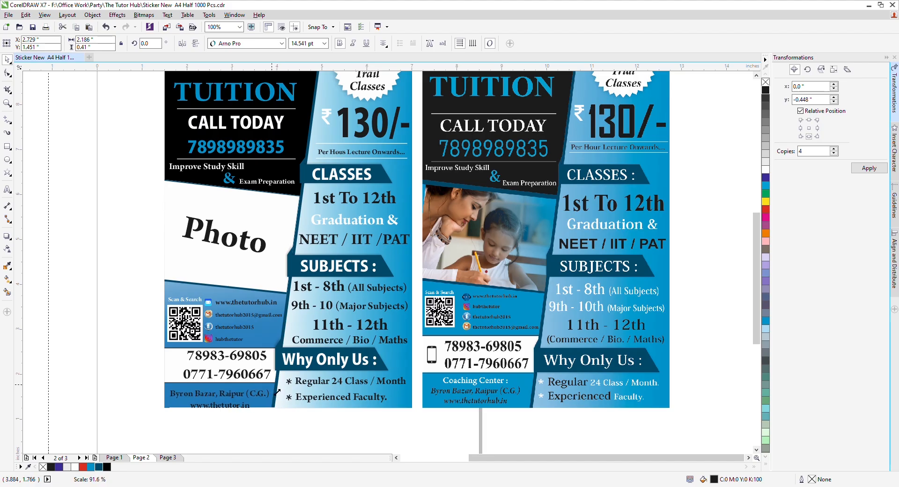
key("Up")
key("Up")
key("Up")
key("Up")
key("Up")
key("Up")
key("Up")
key("Up")
key("Up")
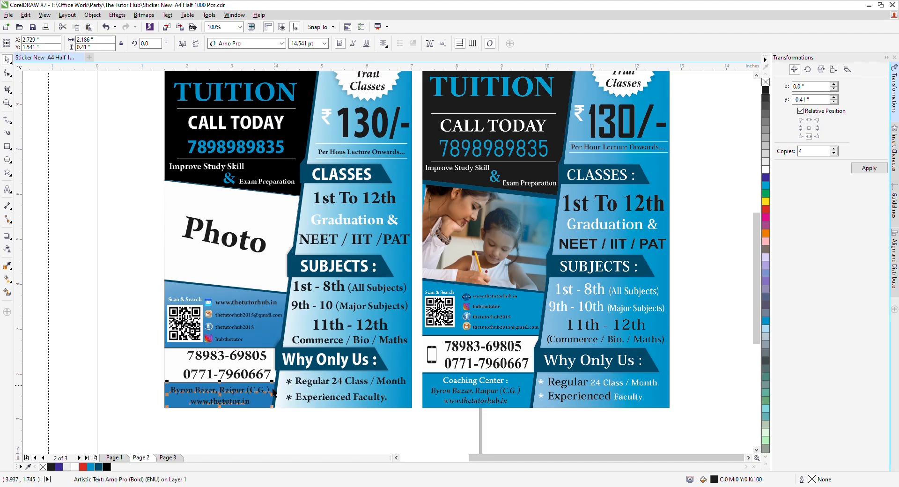
left_click(127, 386)
left_click(211, 393)
left_click(121, 357)
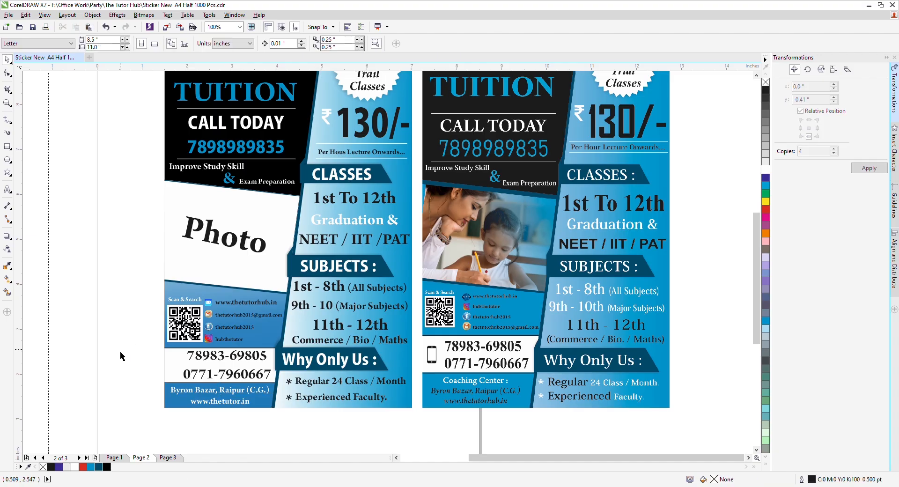
key("F4")
Step: Delete the Photo placeholder and PowerClip a copy of the right flyer's teacher-child photo into the frame
left_click(193, 291)
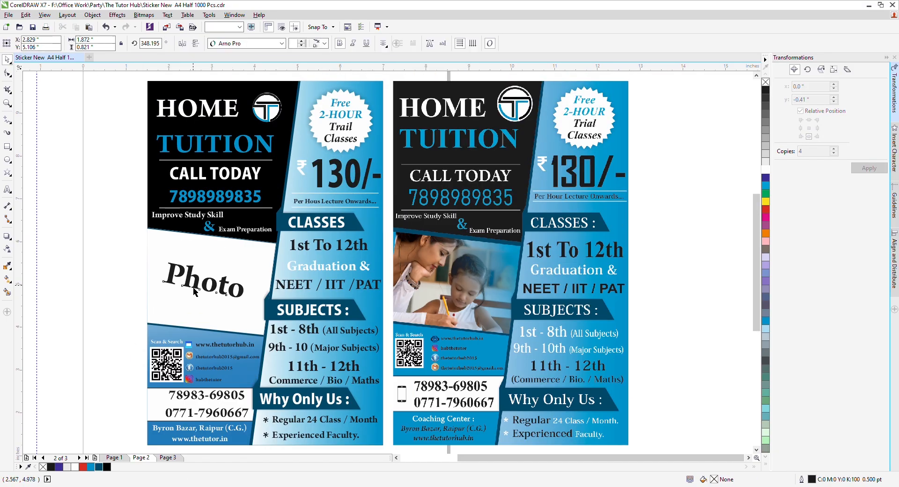
key("Delete")
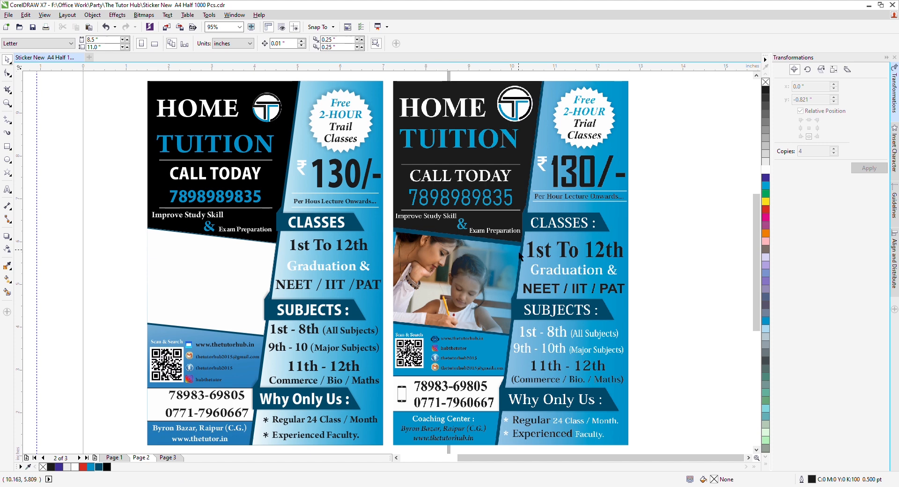
left_click(520, 257)
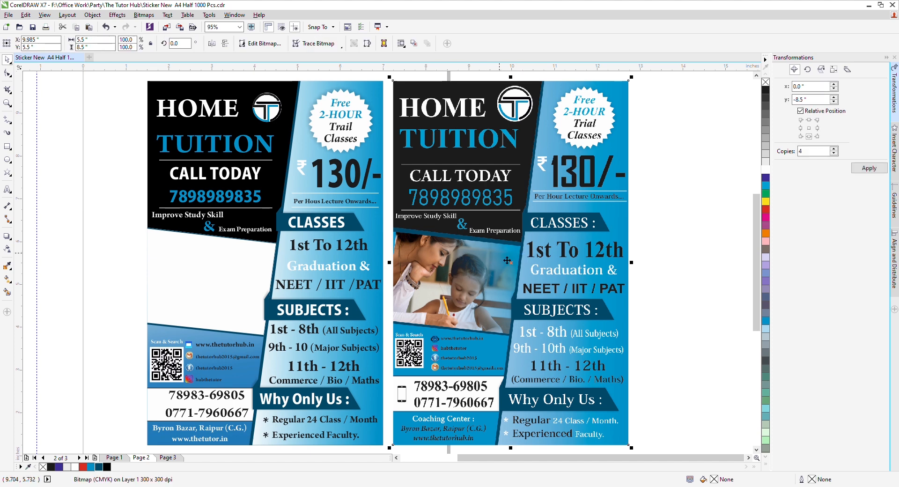
left_click(162, 297)
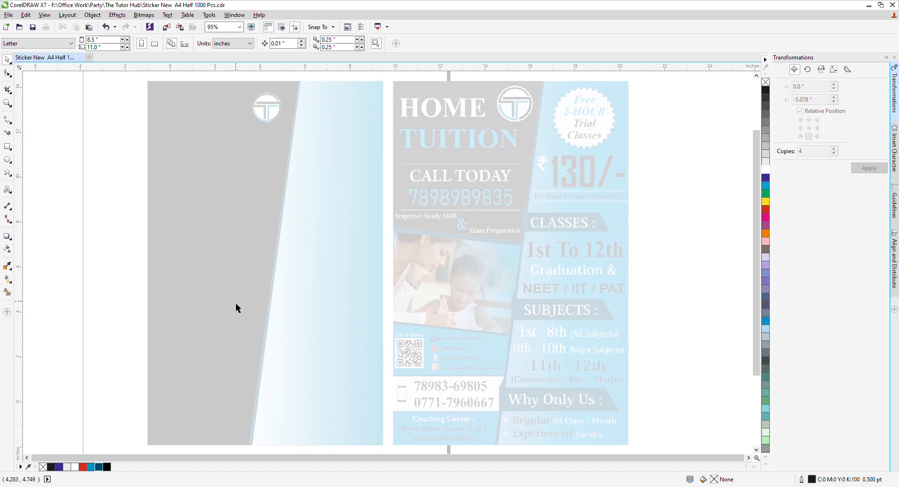
scroll(236, 304, "up", 1)
key("ctrl+v")
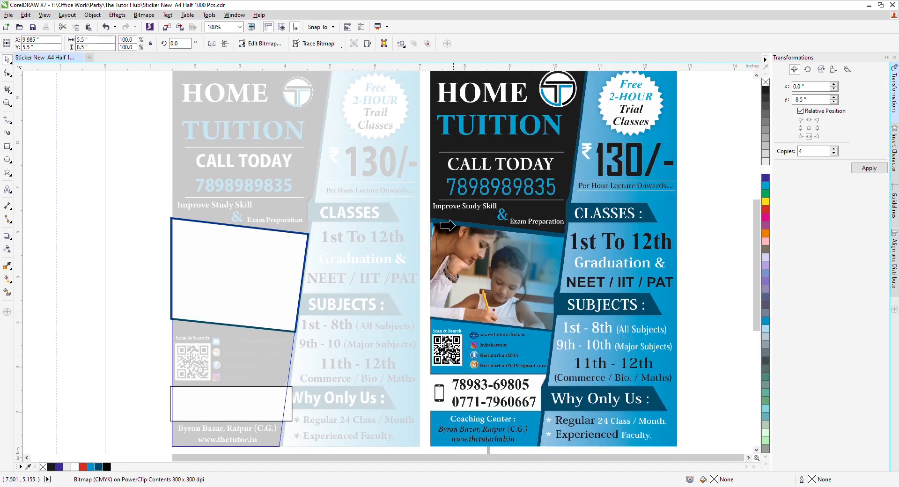
left_click_drag(254, 244, 110, 274)
left_click(108, 269, "ctrl")
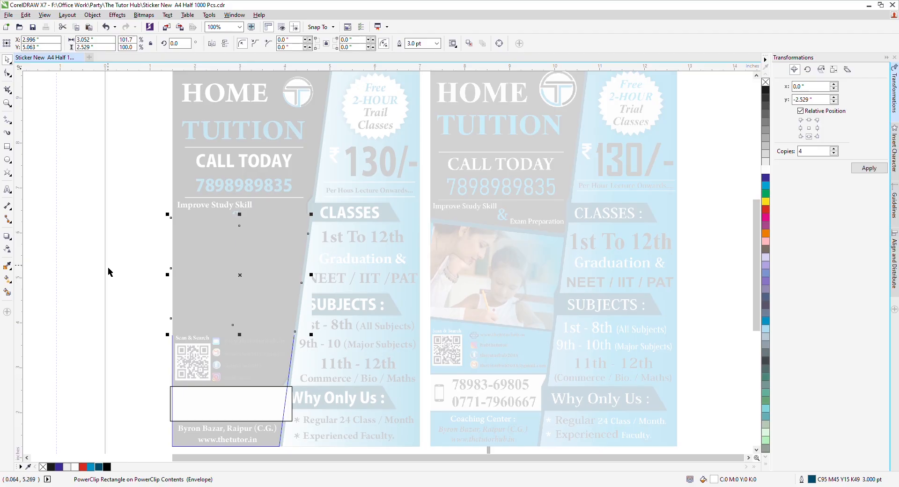
left_click(107, 268)
scroll(269, 270, "down", 1)
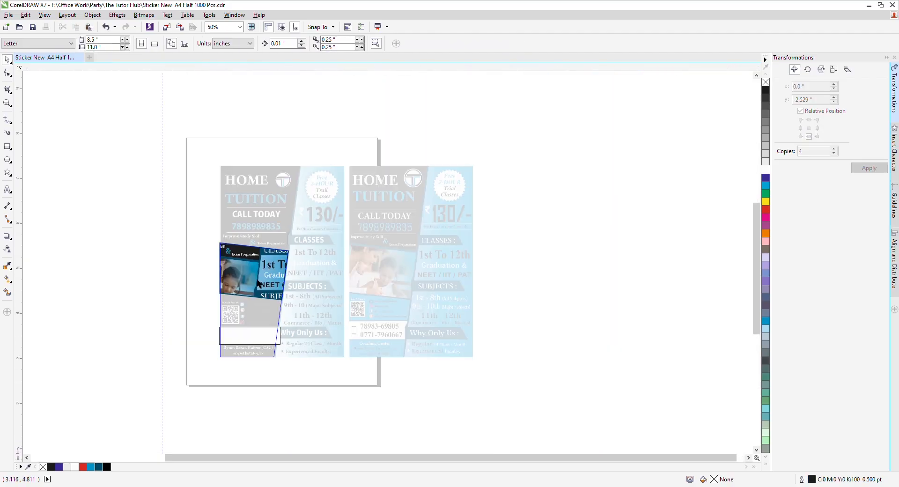
scroll(257, 280, "up", 1)
left_click(257, 281, "ctrl")
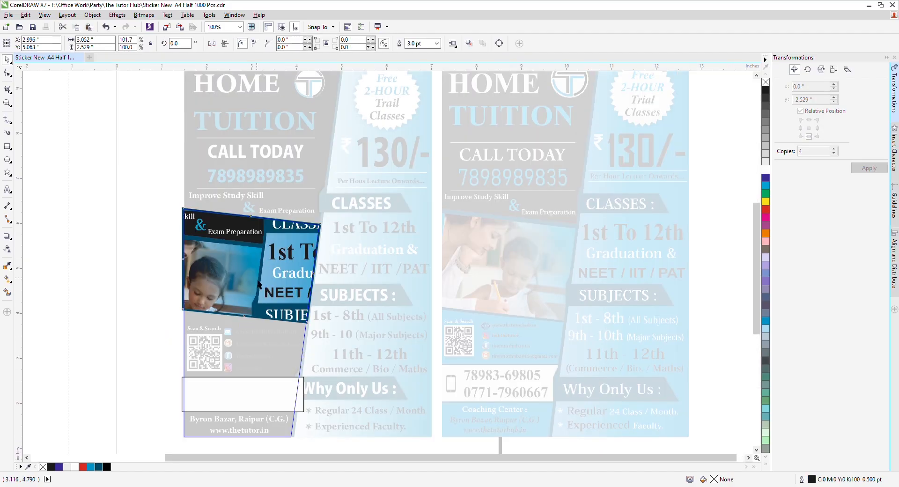
Step: Nudge the teacher-child photo up, lower and left with arrow keys to center it in the frame
scroll(259, 278, "up", 1)
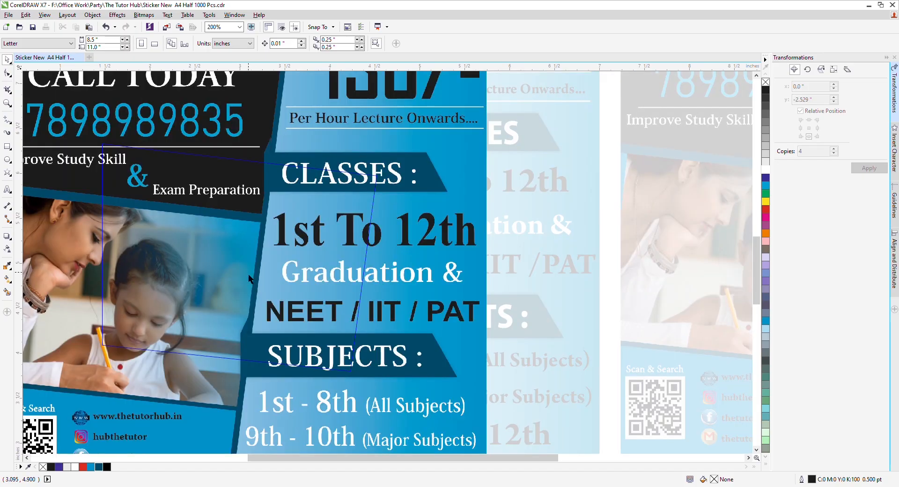
left_click(257, 263)
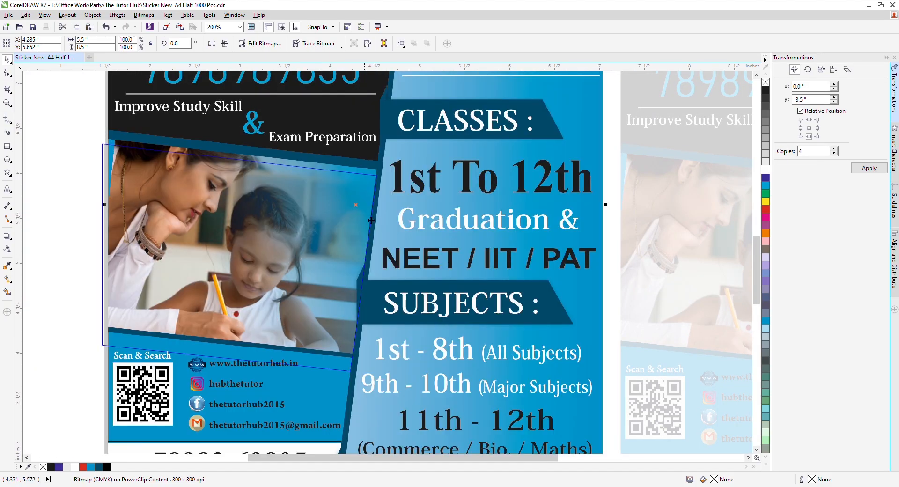
key("Up")
key("Left")
key("Left")
key("Left")
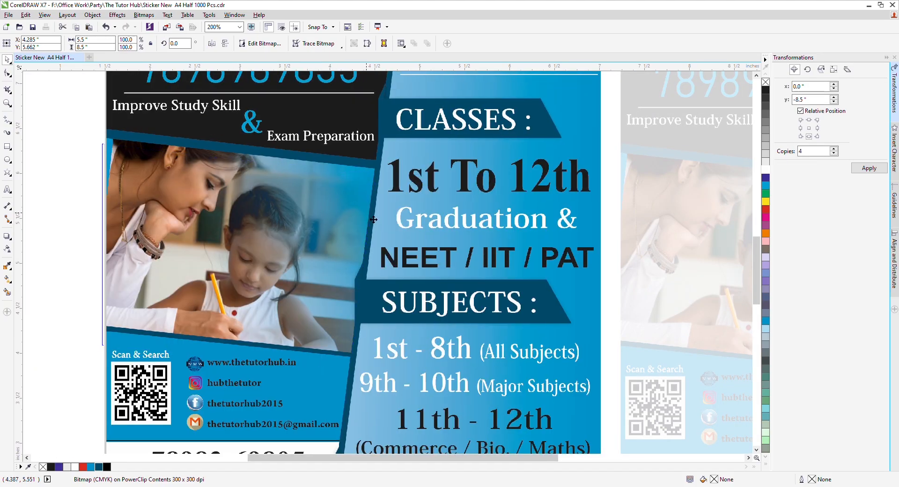
key("Down")
key("Down")
key("Down")
key("Down")
key("Down")
key("Down")
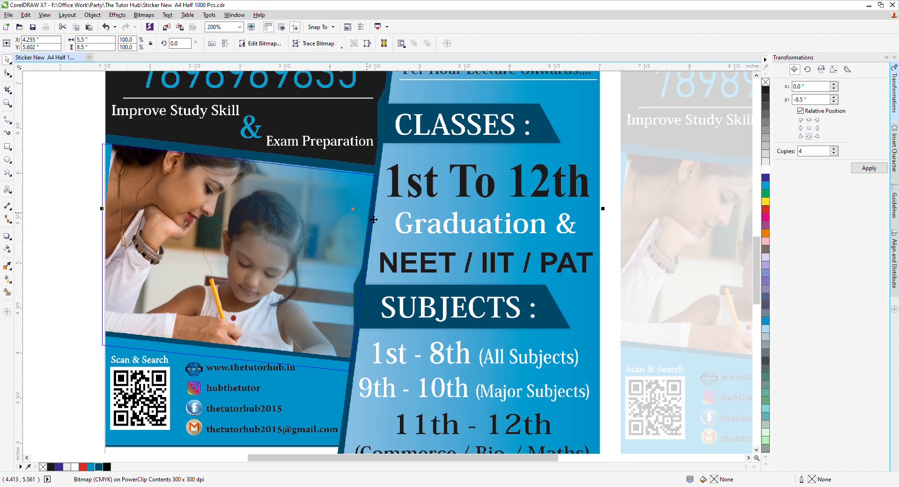
key("Down")
key("Down")
key("Down")
key("Down")
key("Down")
key("Down")
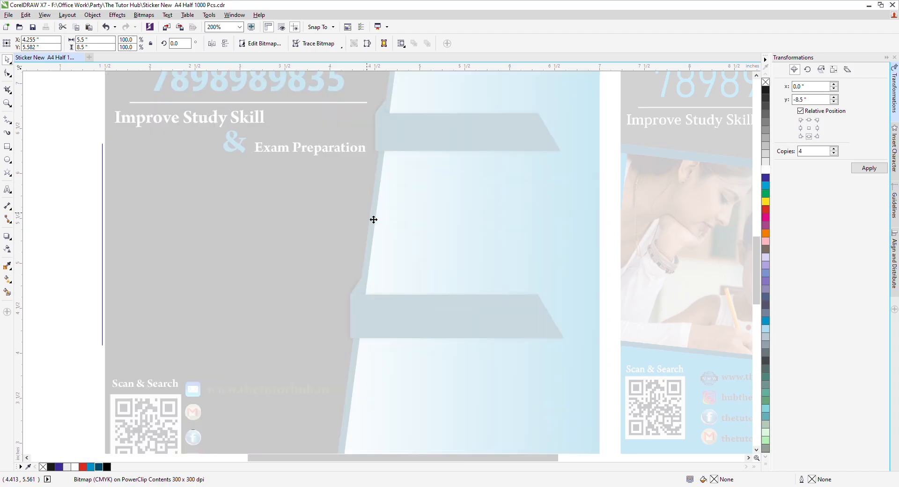
key("Down")
key("Down")
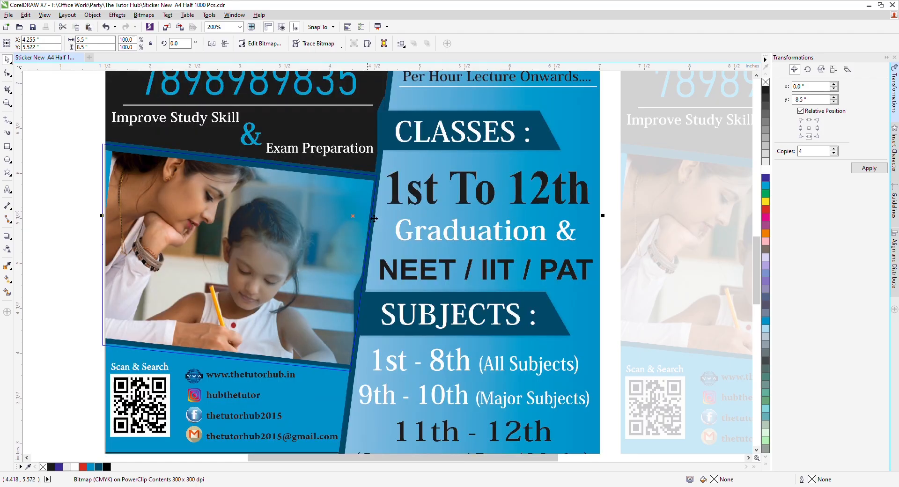
key("Down")
key("Down")
key("Left")
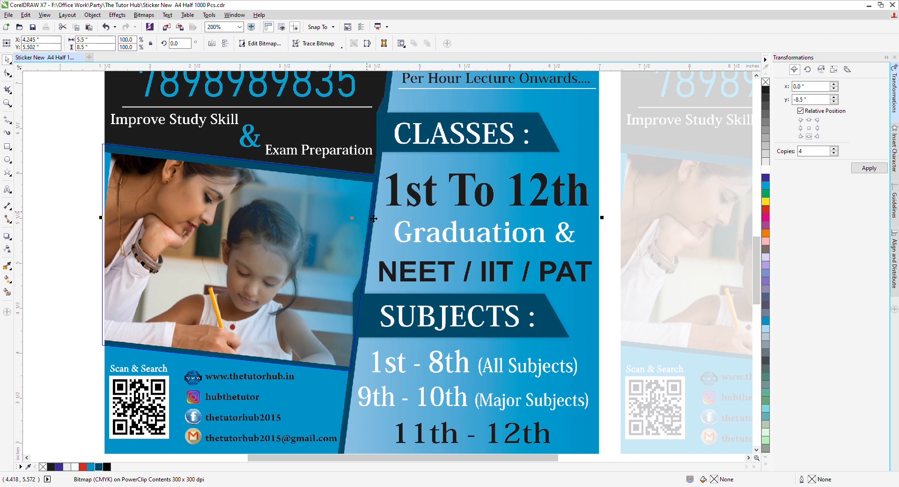
key("Left")
key("Left")
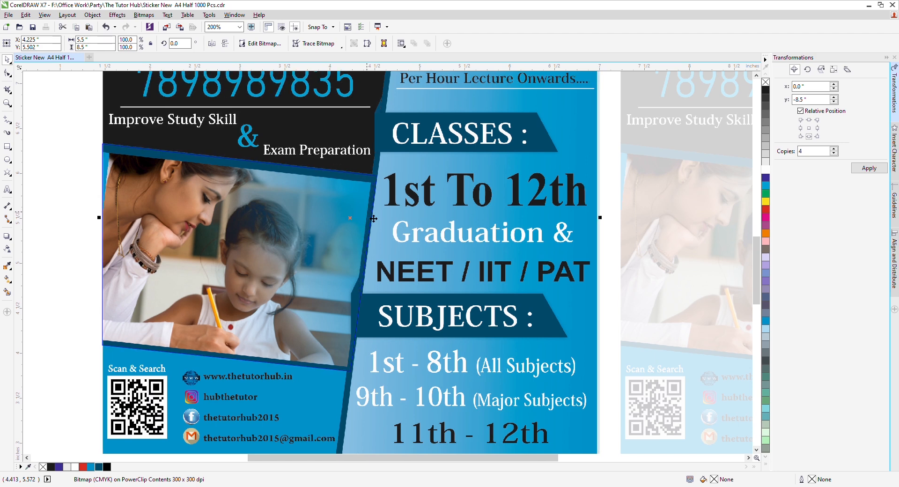
Step: Finish editing both PowerClip levels, fit all objects in view, and save the flyer
left_click(38, 222, "ctrl")
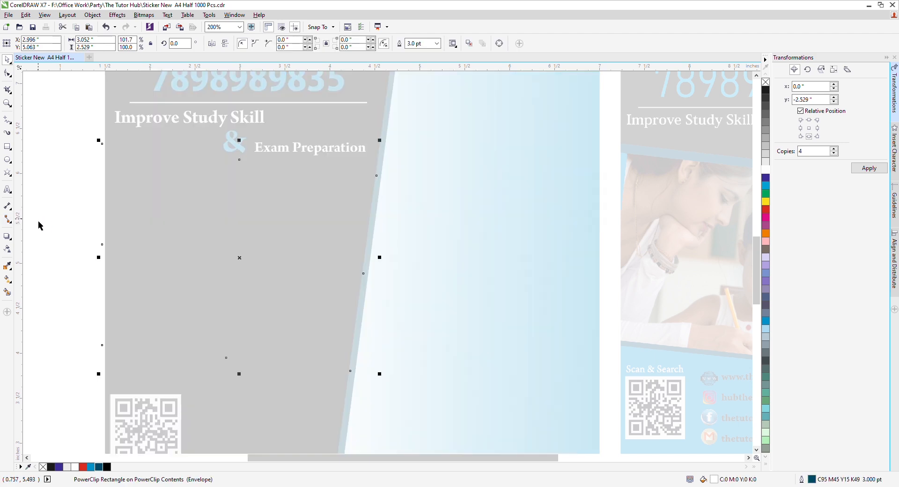
left_click(59, 220, "ctrl")
left_click(59, 220)
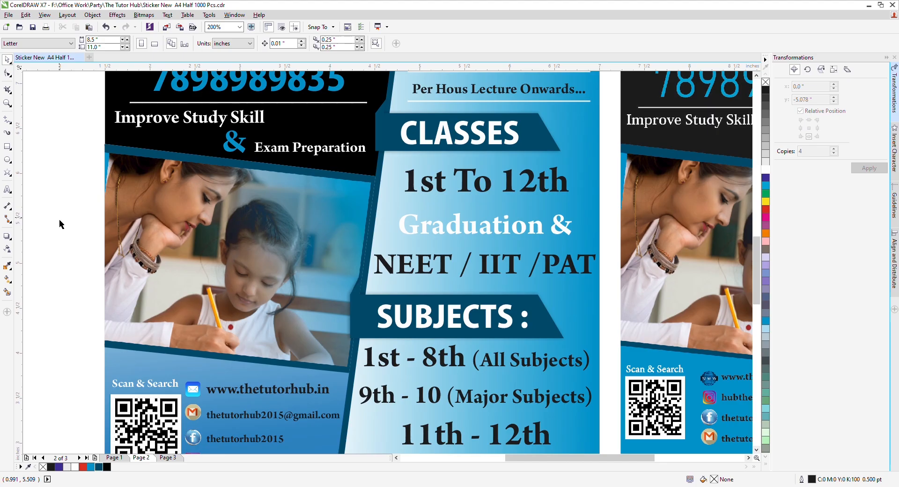
key("F4")
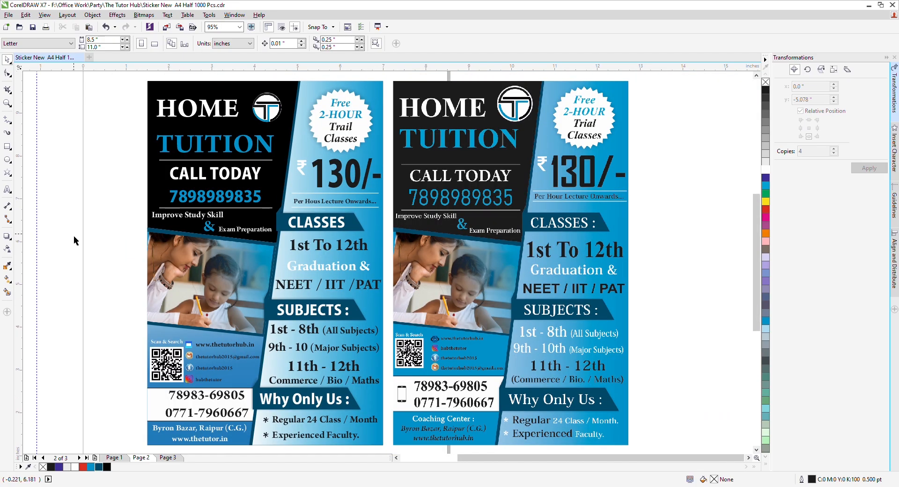
key("ctrl+s")
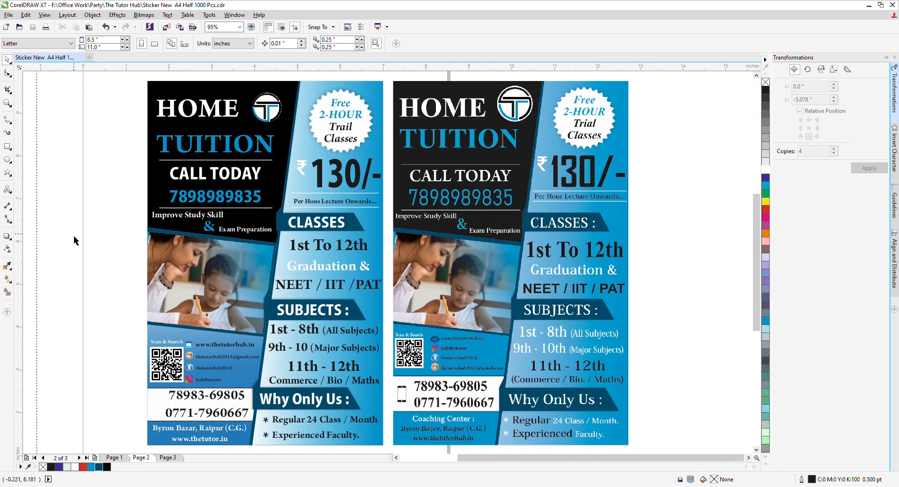